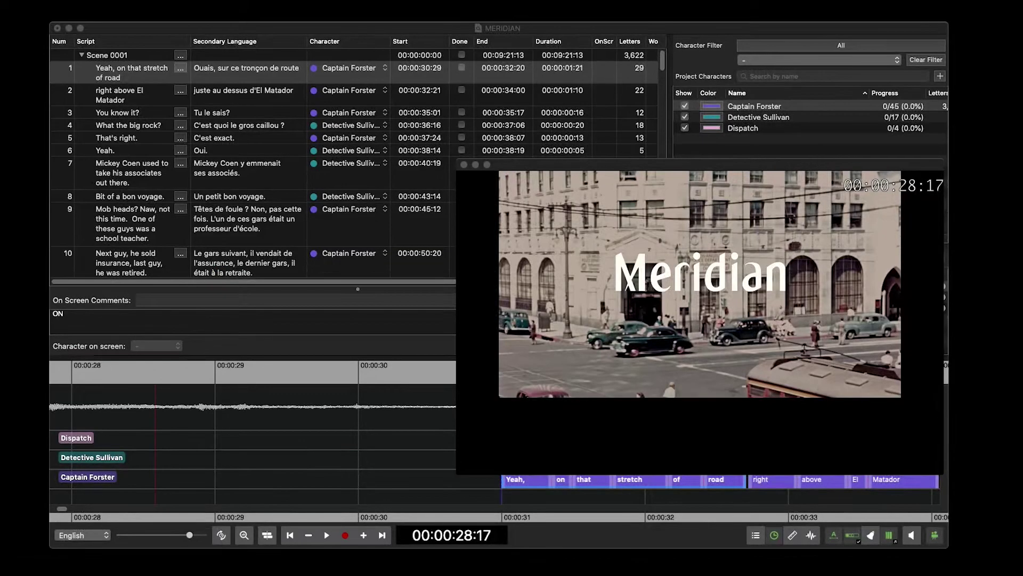
Bring the Meridian project window forward and start playback from 00:00:28:17
{"action": "left_click", "coordinate": [819, 172]}
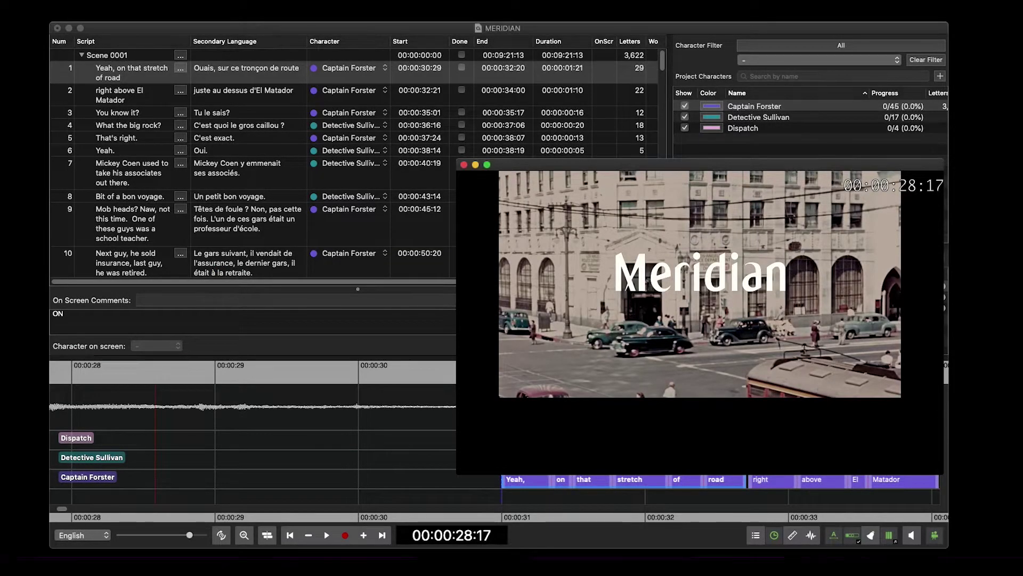
{"action": "key", "text": "space"}
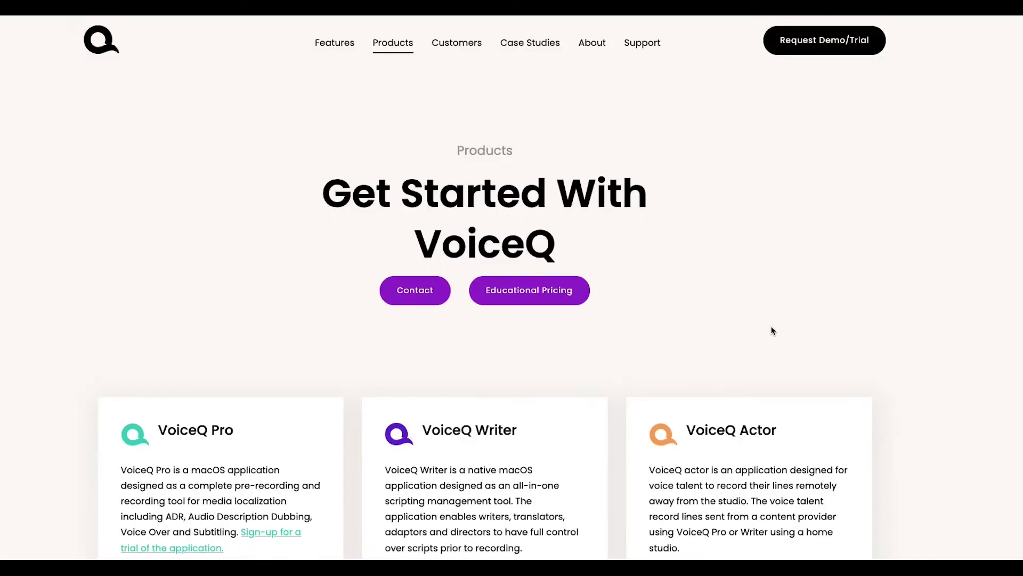
Scroll through the VoiceQ Products page and back up to the VoiceQ Pro card
{"action": "scroll", "coordinate": [753, 340], "scroll_direction": "down", "scroll_amount": 2}
{"action": "scroll", "coordinate": [772, 327], "scroll_direction": "down", "scroll_amount": 3}
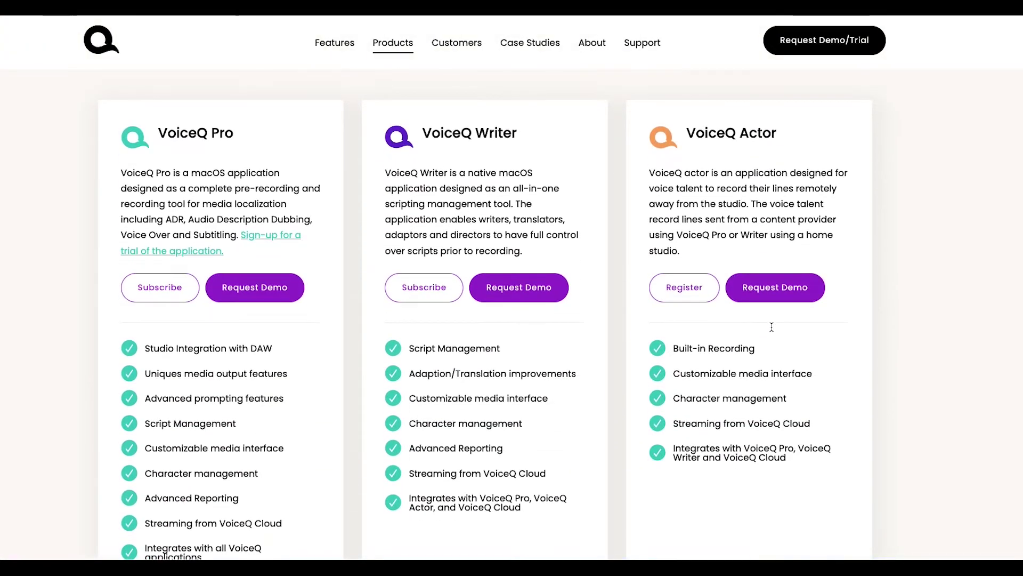
{"action": "scroll", "coordinate": [775, 326], "scroll_direction": "down", "scroll_amount": 6}
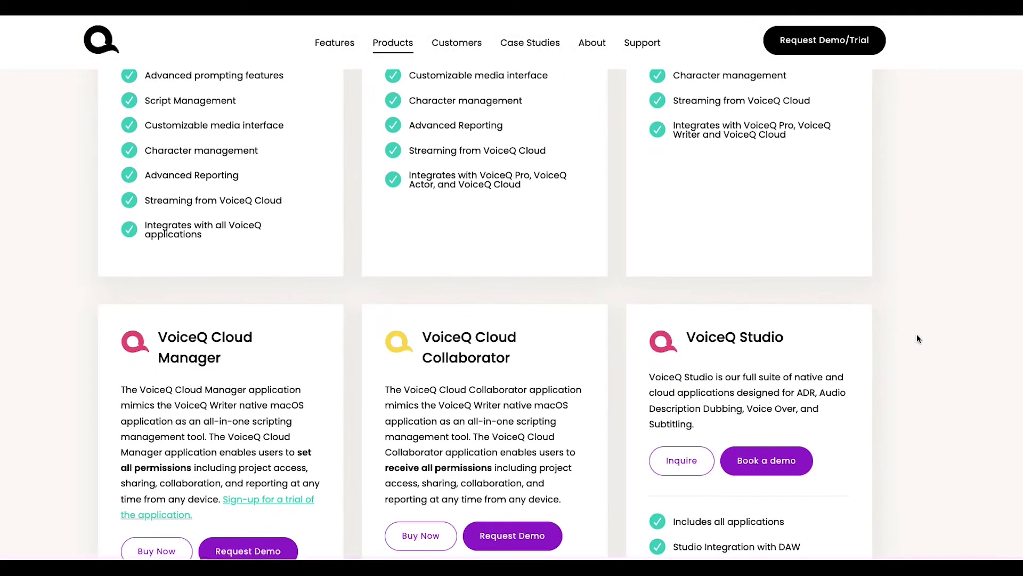
{"action": "scroll", "coordinate": [917, 333], "scroll_direction": "down", "scroll_amount": 5}
{"action": "scroll", "coordinate": [938, 337], "scroll_direction": "down", "scroll_amount": 6}
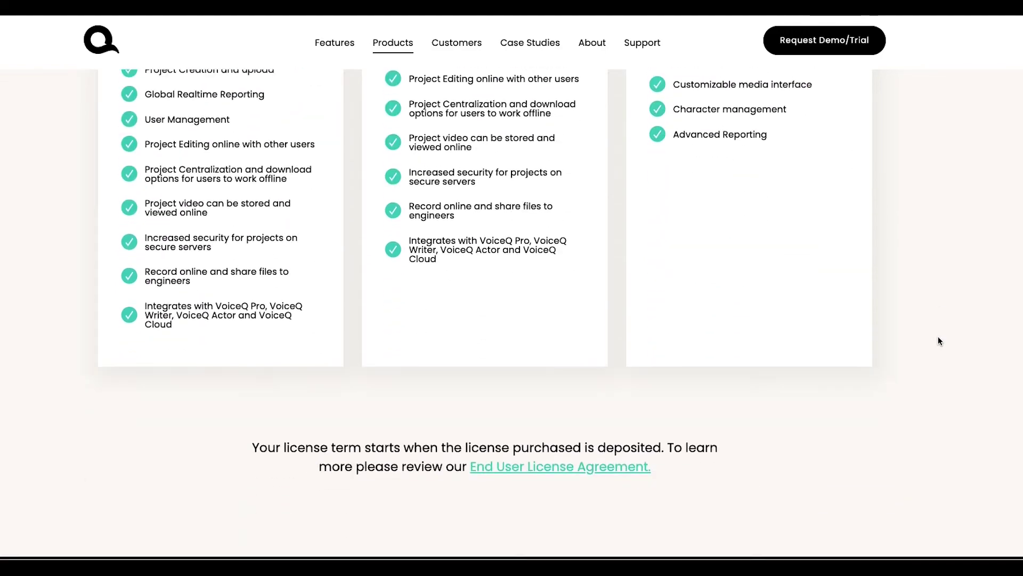
{"action": "scroll", "coordinate": [938, 337], "scroll_direction": "up", "scroll_amount": 17}
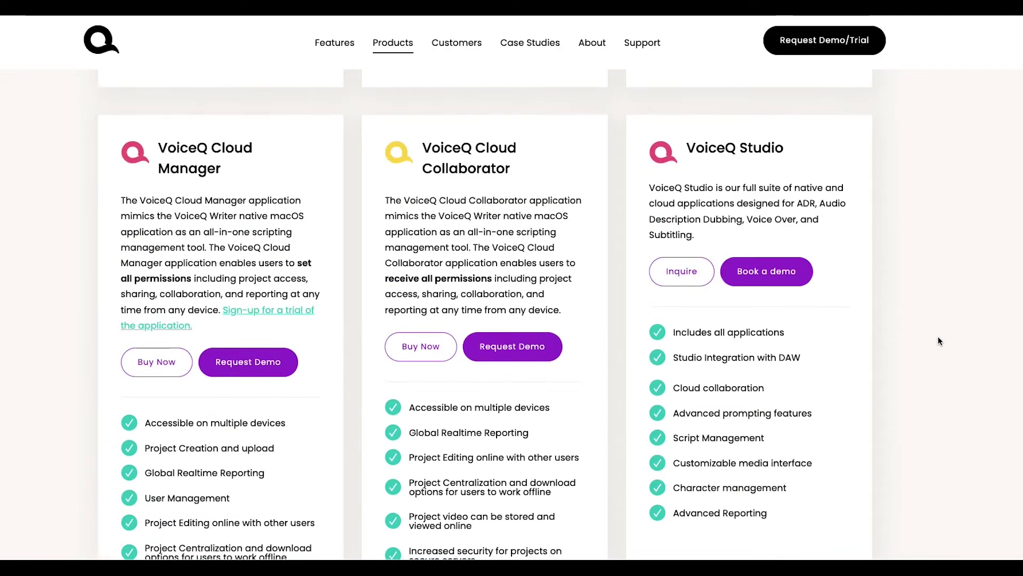
{"action": "scroll", "coordinate": [939, 334], "scroll_direction": "up", "scroll_amount": 2}
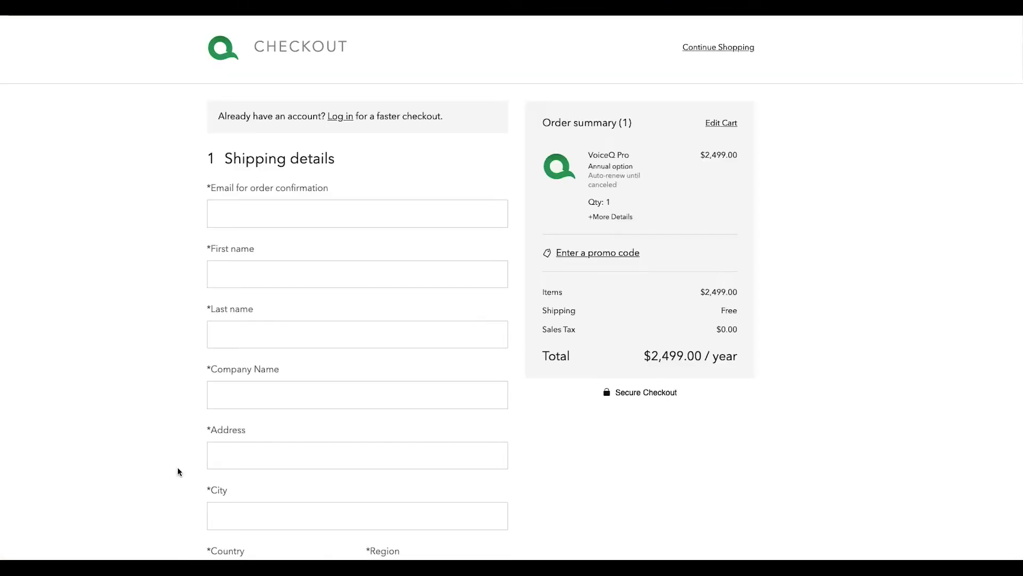
Enter the payment card details and place the VoiceQ Pro order on the $249.00 monthly plan
{"action": "scroll", "coordinate": [178, 472], "scroll_direction": "down", "scroll_amount": 8}
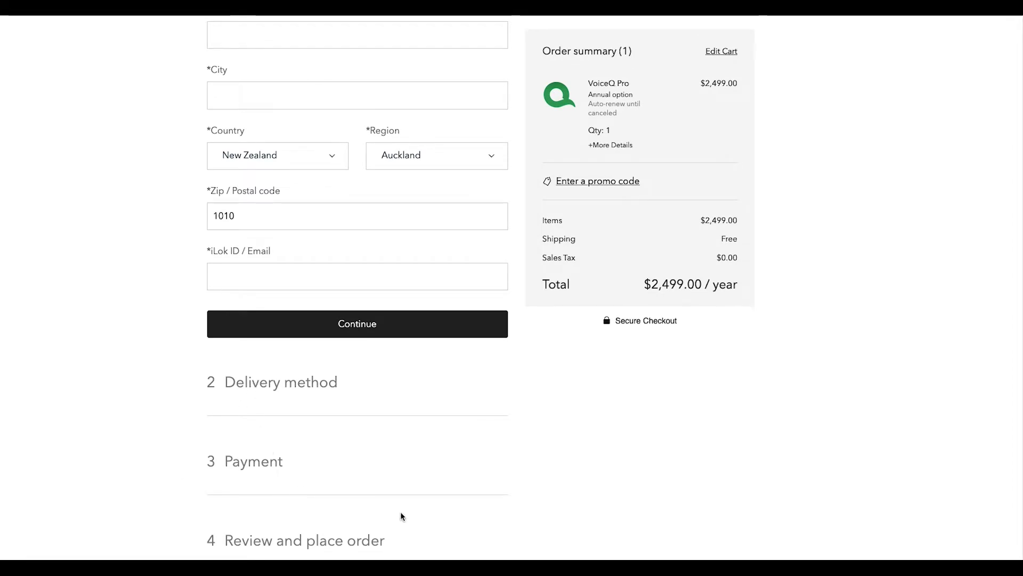
{"action": "scroll", "coordinate": [837, 527], "scroll_direction": "up", "scroll_amount": 8}
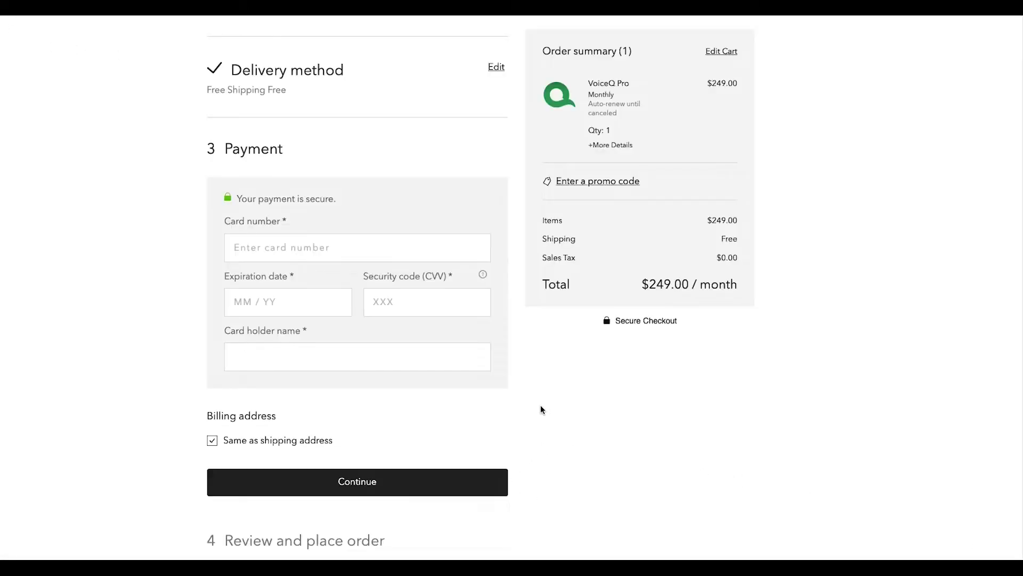
{"action": "left_click", "coordinate": [289, 248]}
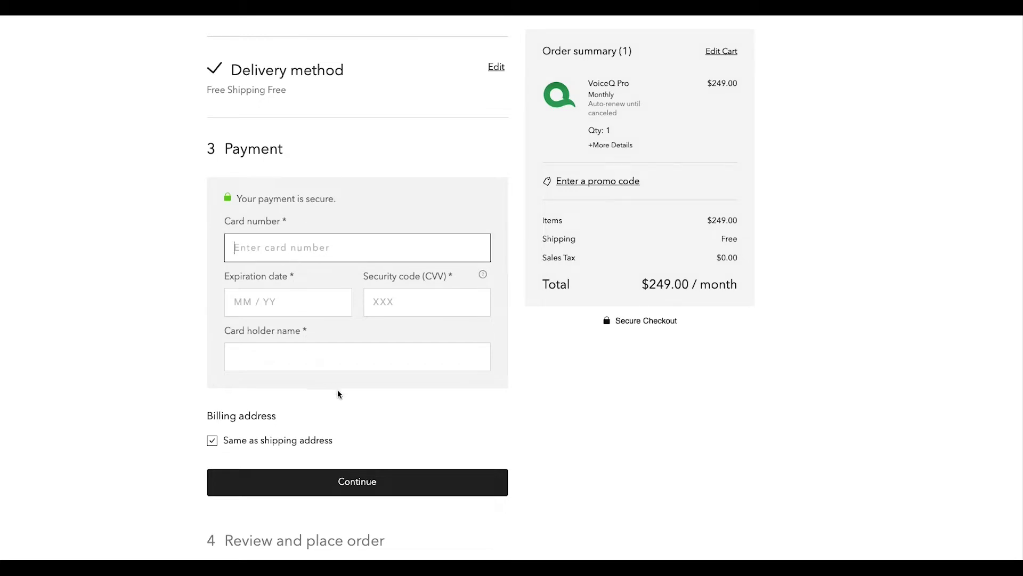
{"action": "left_click", "coordinate": [391, 485]}
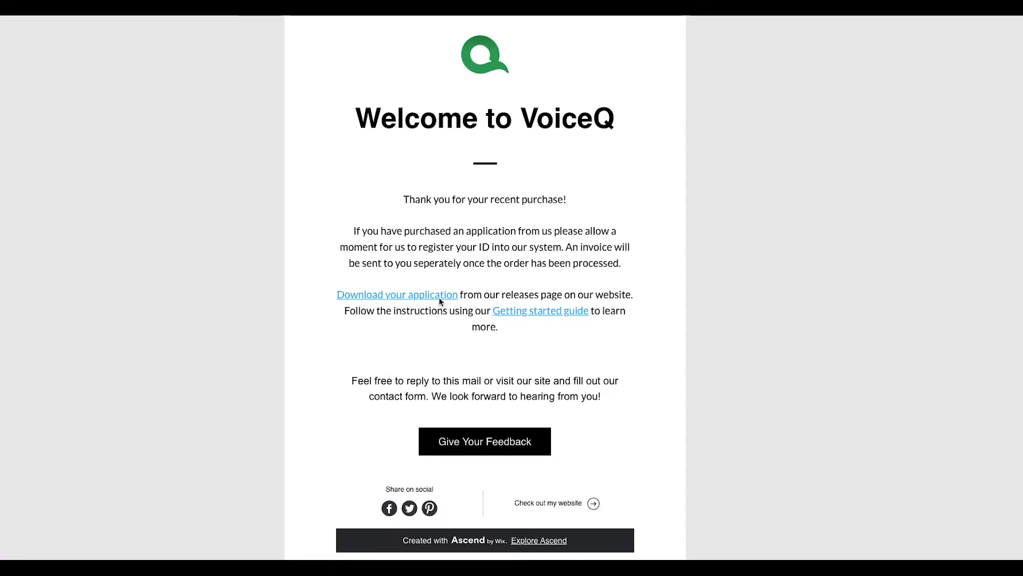
Go from the welcome email to the releases page and download the VoiceQ Pro 6.0.2 installer
{"action": "left_click", "coordinate": [408, 297]}
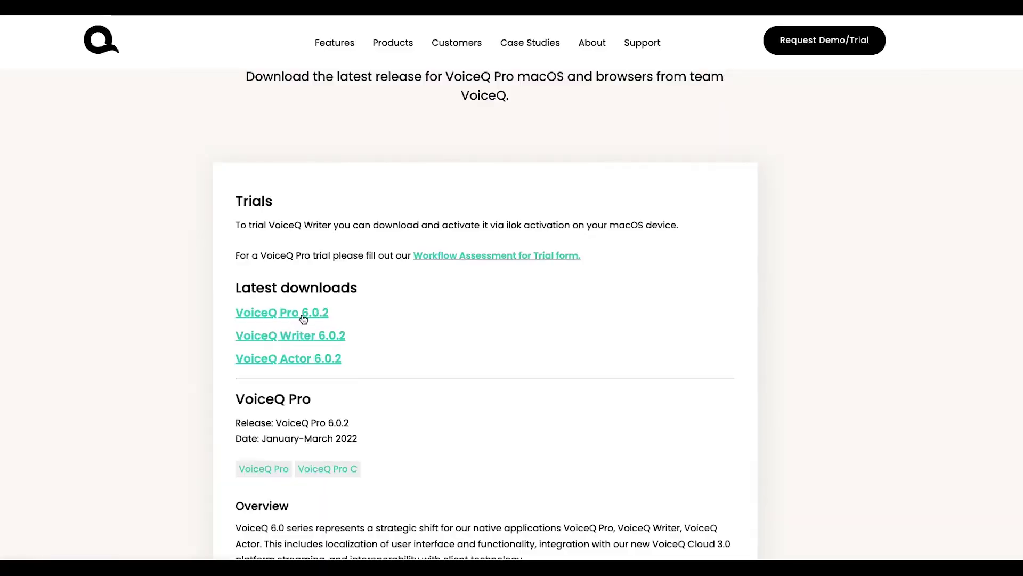
{"action": "left_click", "coordinate": [303, 315]}
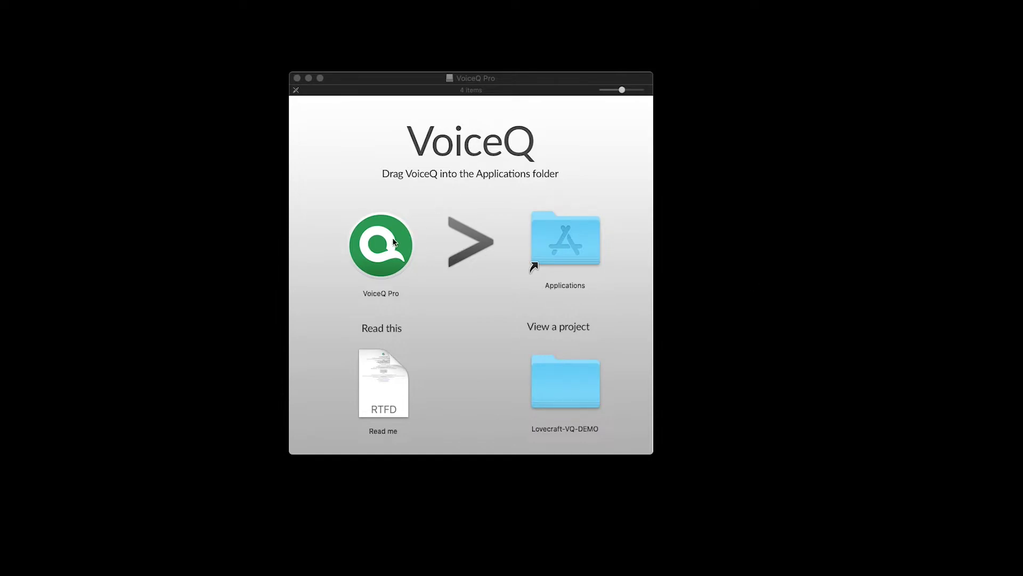
Copy VoiceQ Pro from the mounted disk image into the Applications folder
{"action": "left_click_drag", "start_coordinate": [381, 245], "coordinate": [562, 240]}
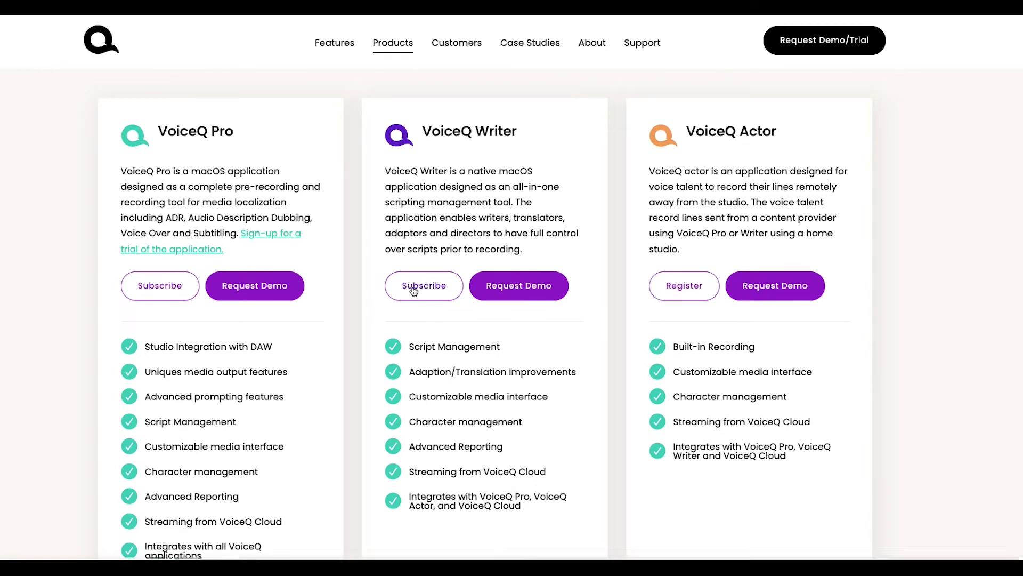
Subscribe to VoiceQ Writer on the $39.00 monthly plan and complete the checkout
{"action": "left_click", "coordinate": [414, 291]}
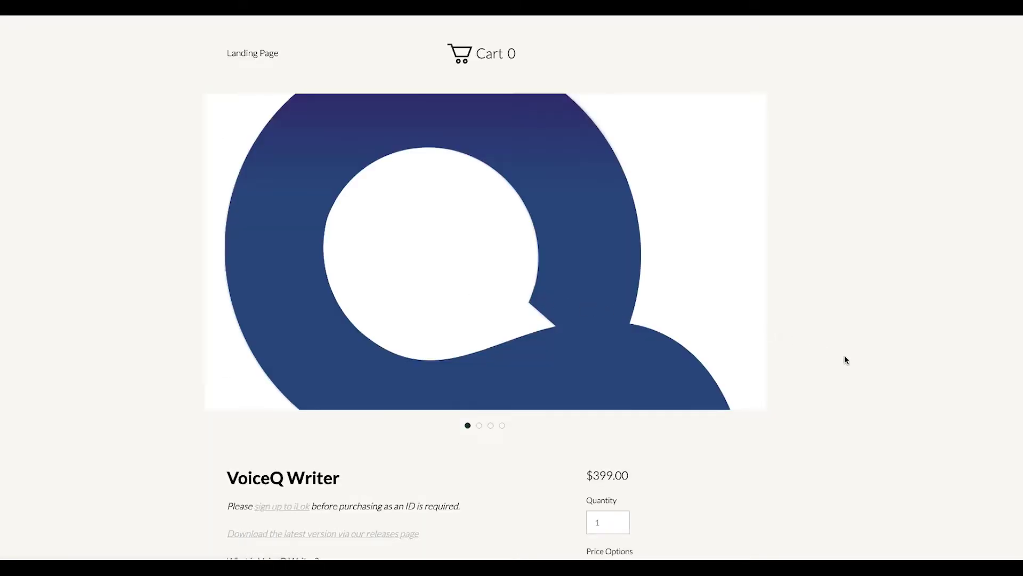
{"action": "scroll", "coordinate": [887, 377], "scroll_direction": "down", "scroll_amount": 6}
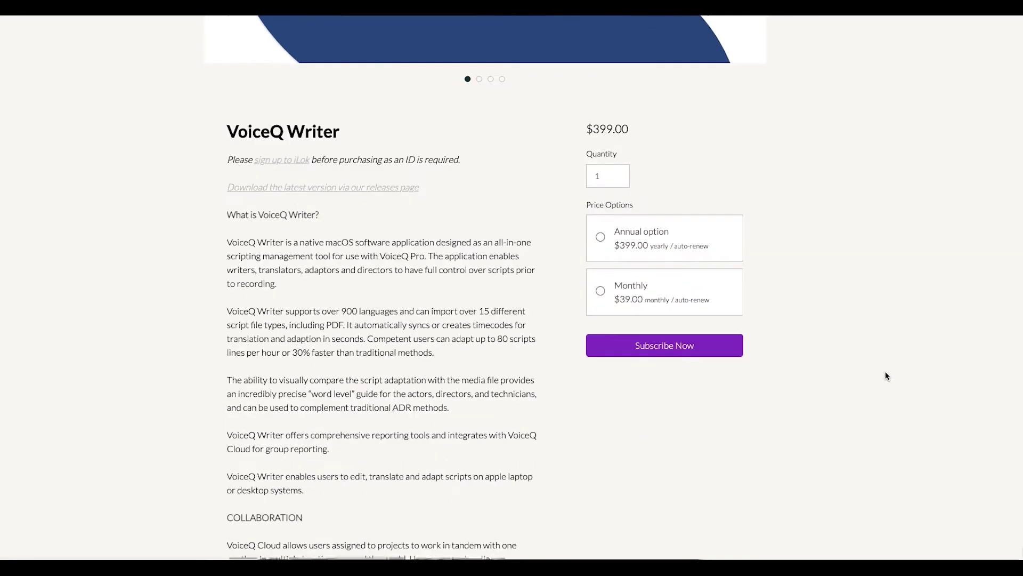
{"action": "left_click", "coordinate": [600, 292]}
{"action": "left_click", "coordinate": [634, 352]}
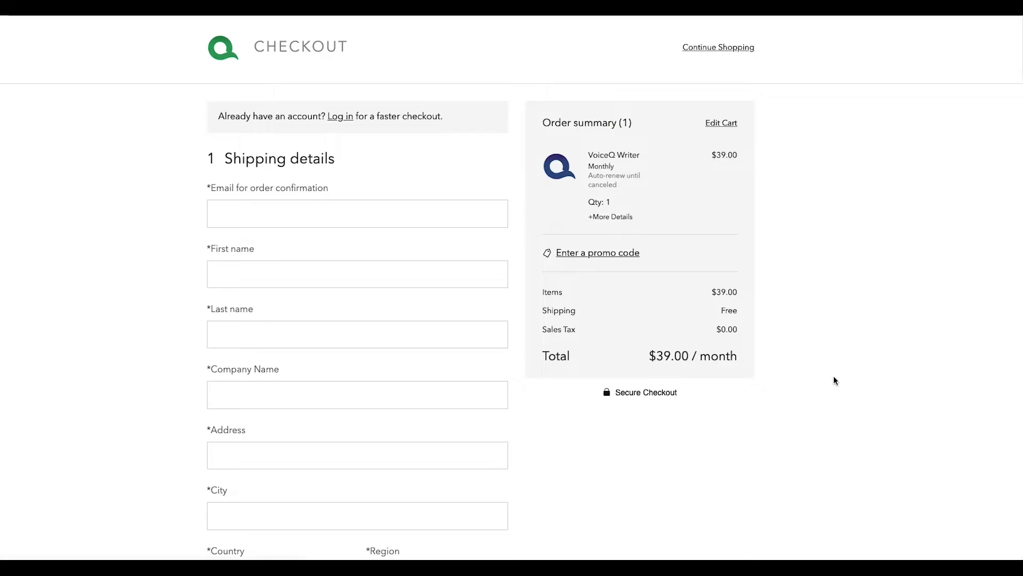
{"action": "scroll", "coordinate": [834, 376], "scroll_direction": "down", "scroll_amount": 4}
{"action": "scroll", "coordinate": [833, 375], "scroll_direction": "down", "scroll_amount": 5}
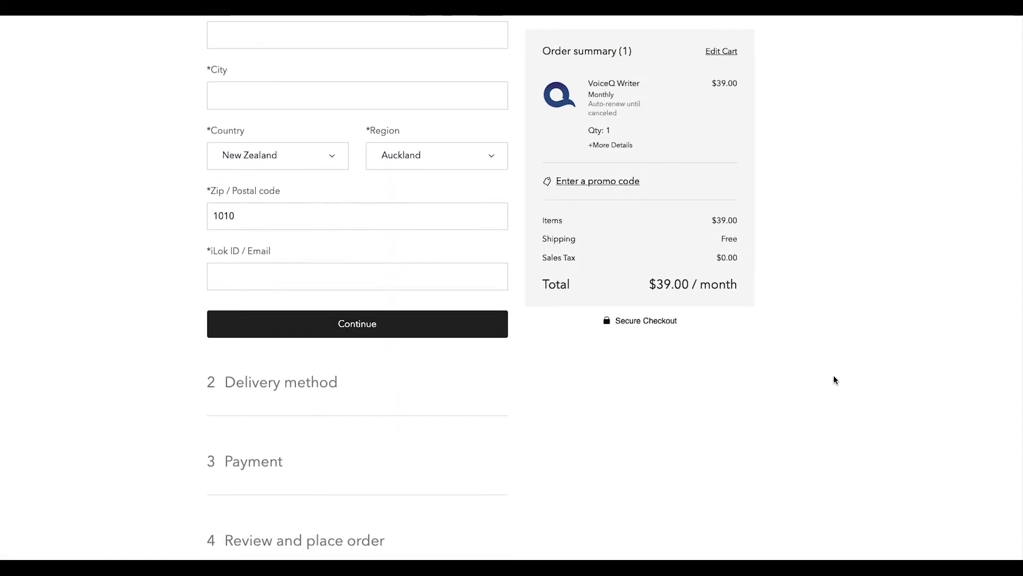
{"action": "left_click", "coordinate": [270, 320]}
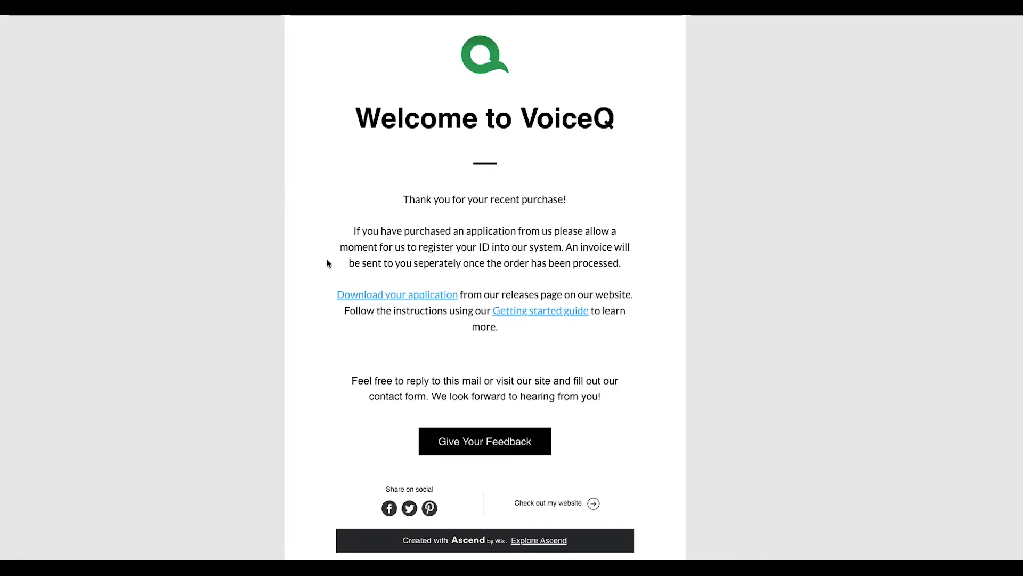
Download the VoiceQ Writer 6.0.2 installer from the releases page and save it to the Desktop
{"action": "left_click", "coordinate": [349, 299]}
{"action": "scroll", "coordinate": [347, 296], "scroll_direction": "down", "scroll_amount": 3}
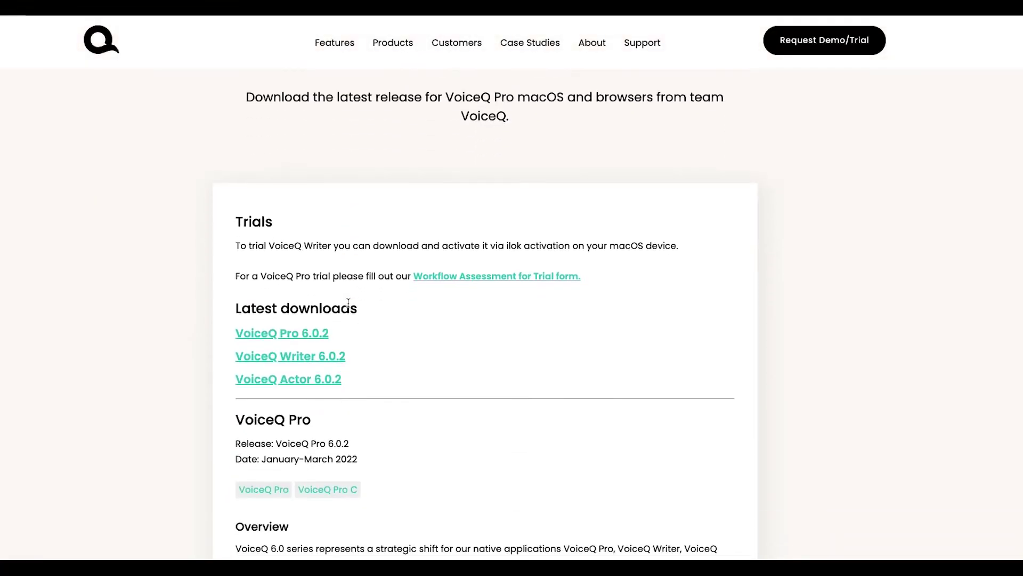
{"action": "left_click", "coordinate": [343, 359]}
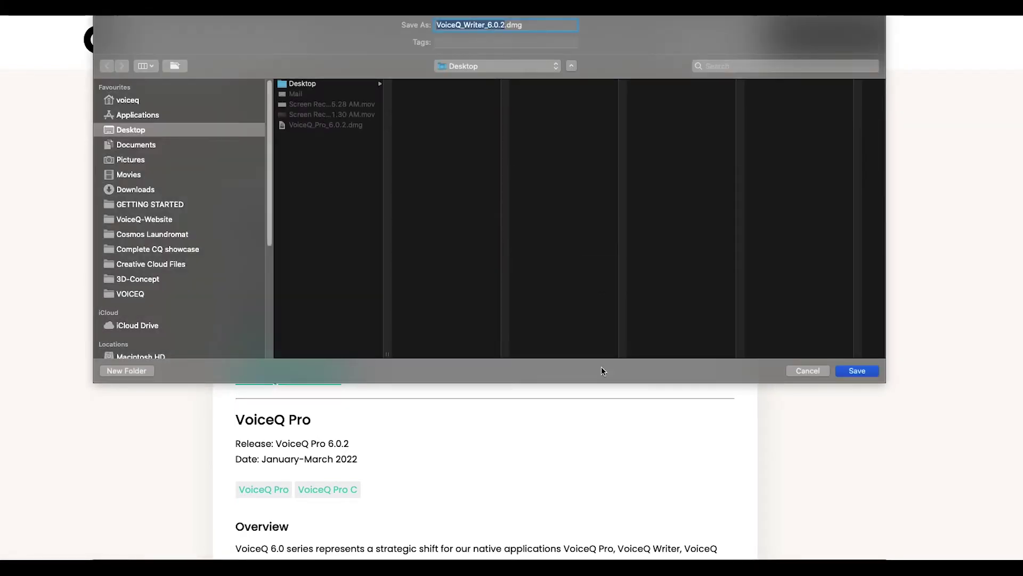
{"action": "left_click", "coordinate": [857, 371]}
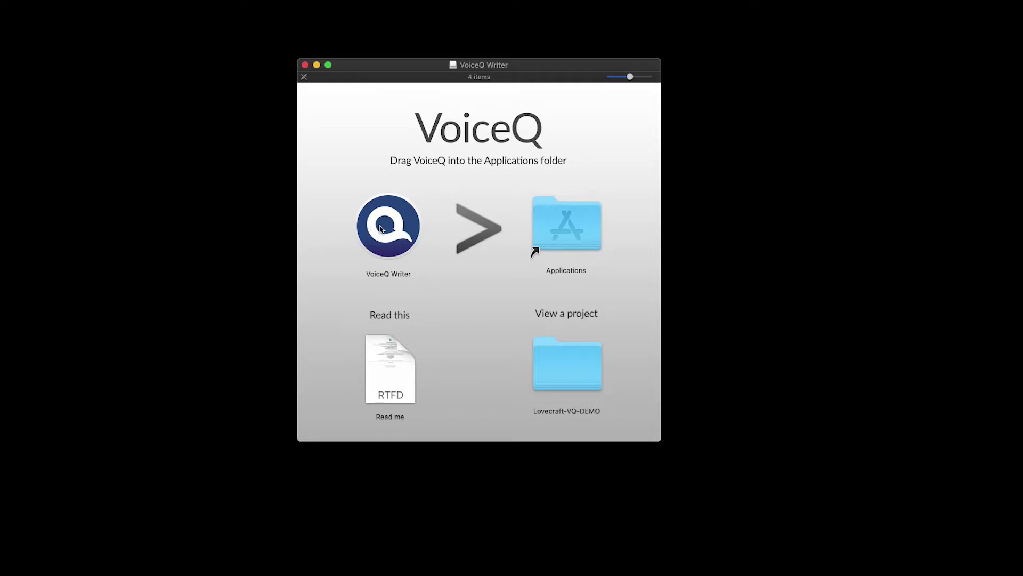
Copy VoiceQ Writer from the mounted disk image into the Applications folder
{"action": "left_click_drag", "start_coordinate": [387, 233], "coordinate": [551, 232]}
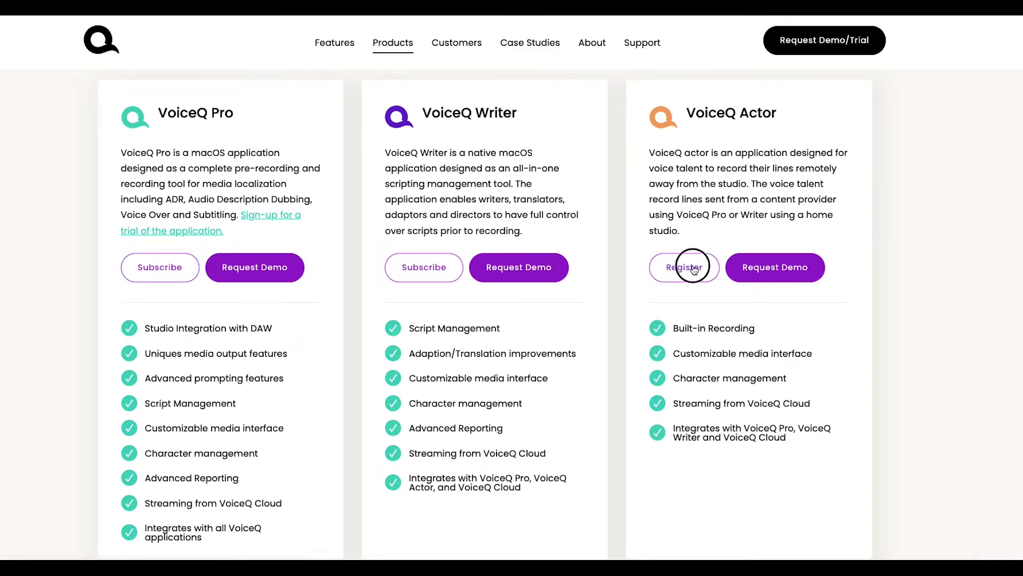
Submit the VoiceQ Actor registration as Māori talent from New Zealand, agreeing to the terms
{"action": "left_click", "coordinate": [694, 270]}
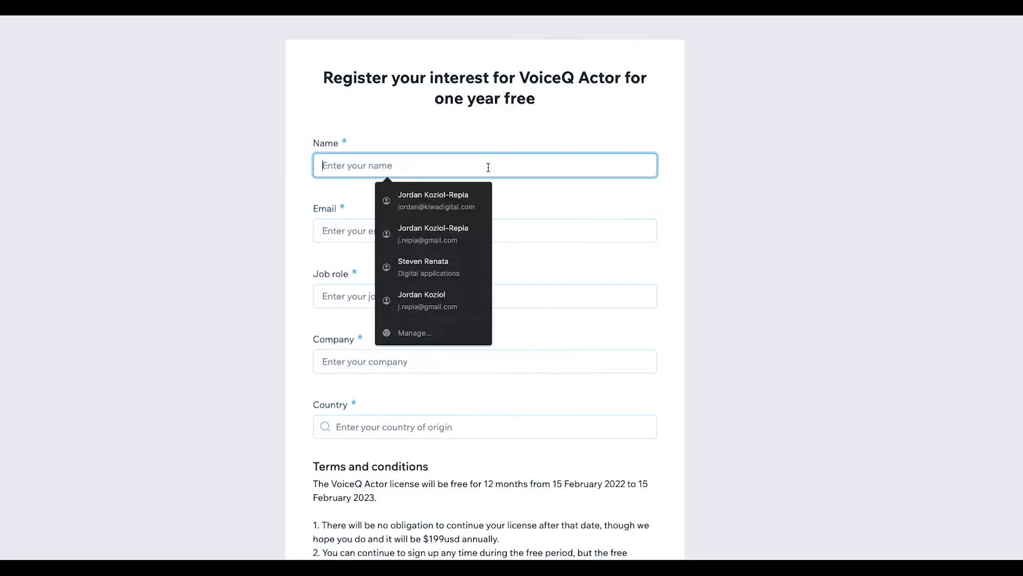
{"action": "left_click", "coordinate": [445, 196]}
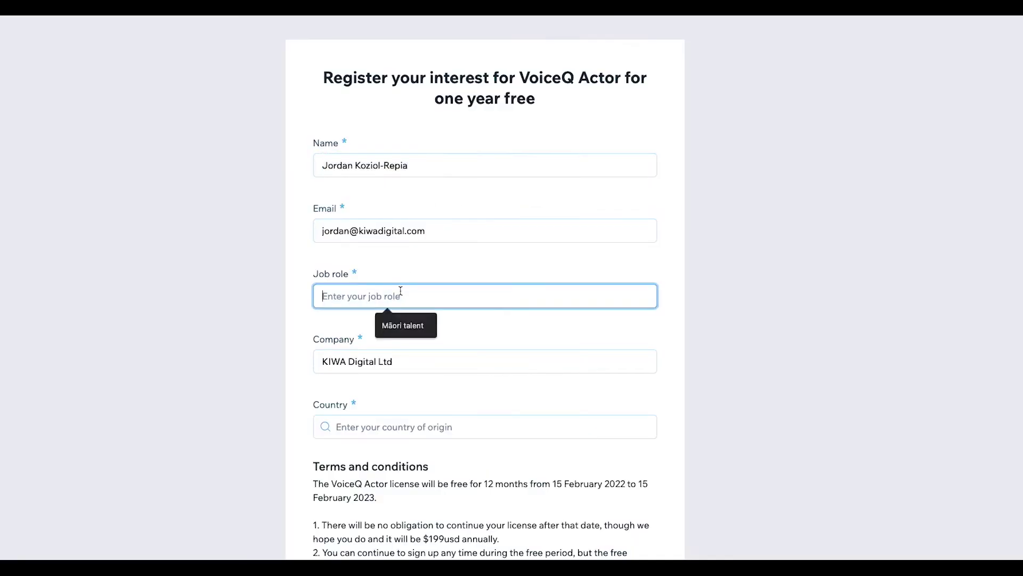
{"action": "left_click", "coordinate": [400, 325]}
{"action": "left_click", "coordinate": [485, 426]}
{"action": "type", "text": "New Zealand"}
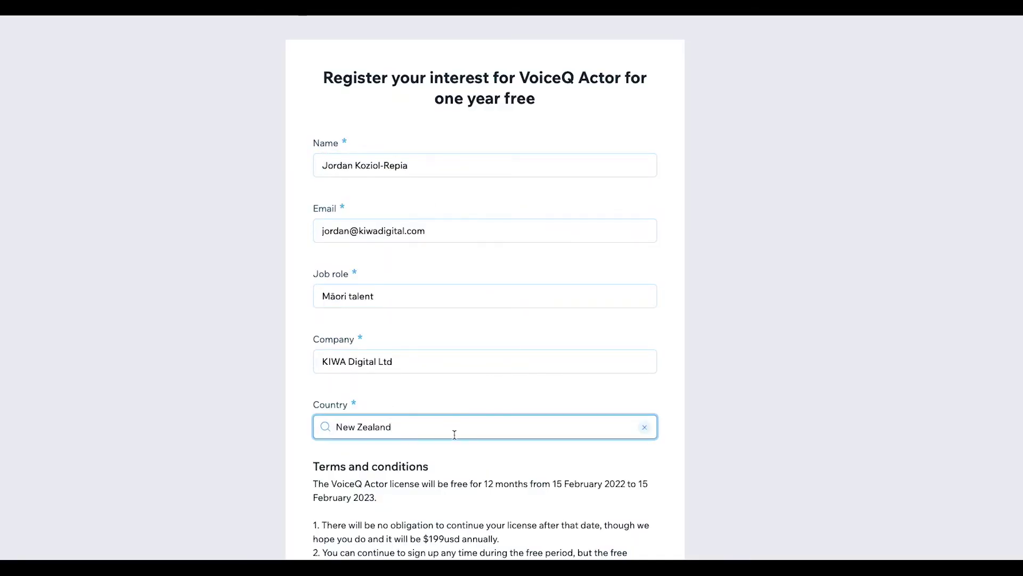
{"action": "scroll", "coordinate": [454, 432], "scroll_direction": "down", "scroll_amount": 4}
{"action": "left_click", "coordinate": [329, 469]}
{"action": "left_click", "coordinate": [488, 515]}
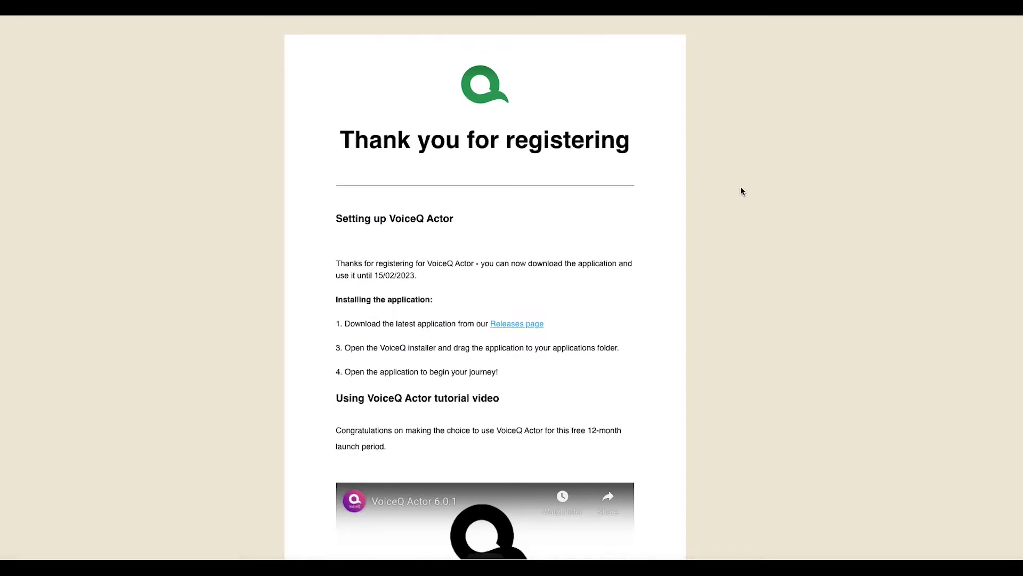
{"action": "scroll", "coordinate": [740, 191], "scroll_direction": "down", "scroll_amount": 1}
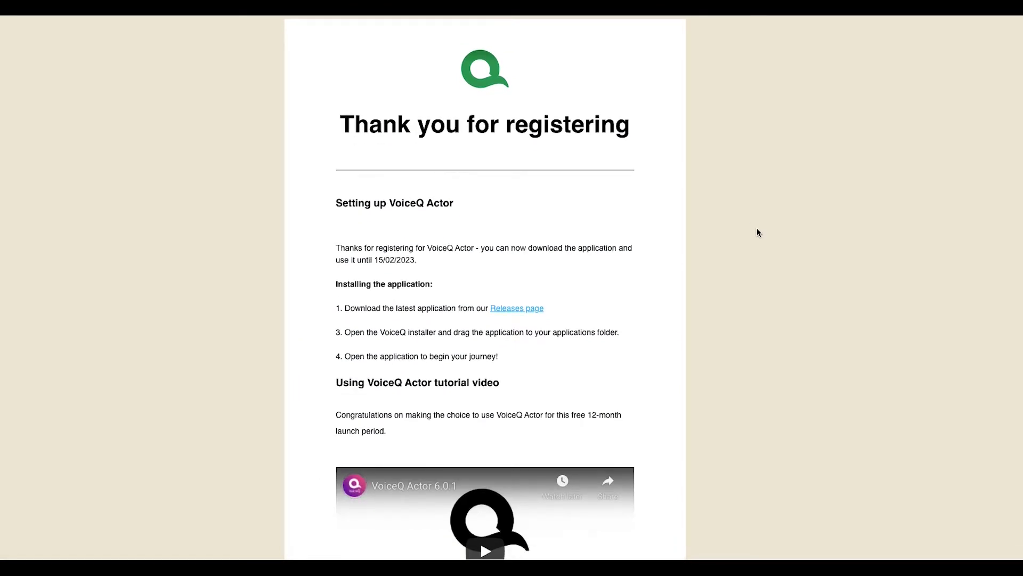
Download VoiceQ_Actor_6.0.2.dmg from the releases page and save it to the Desktop
{"action": "scroll", "coordinate": [777, 267], "scroll_direction": "down", "scroll_amount": 5}
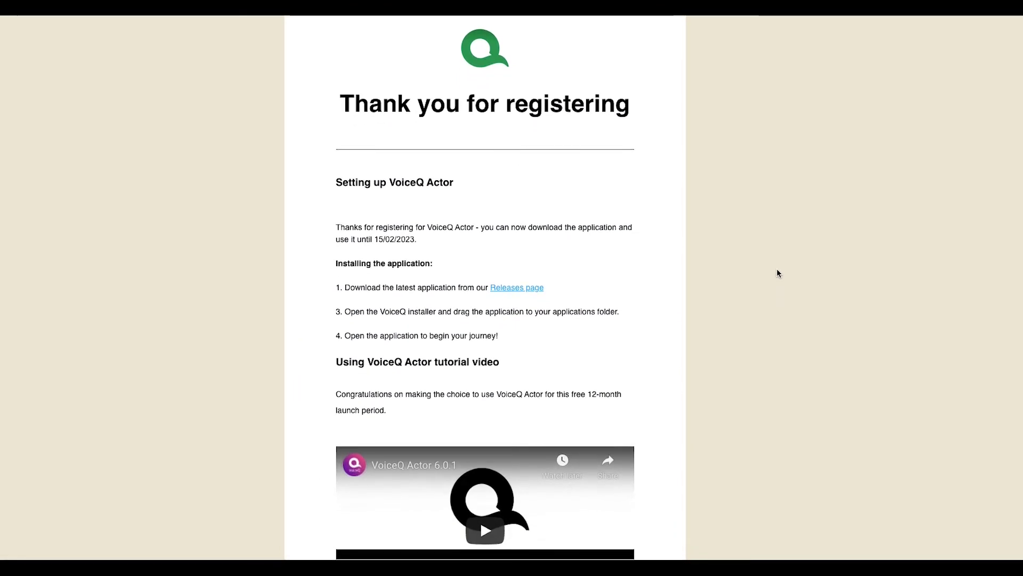
{"action": "scroll", "coordinate": [777, 269], "scroll_direction": "down", "scroll_amount": 6}
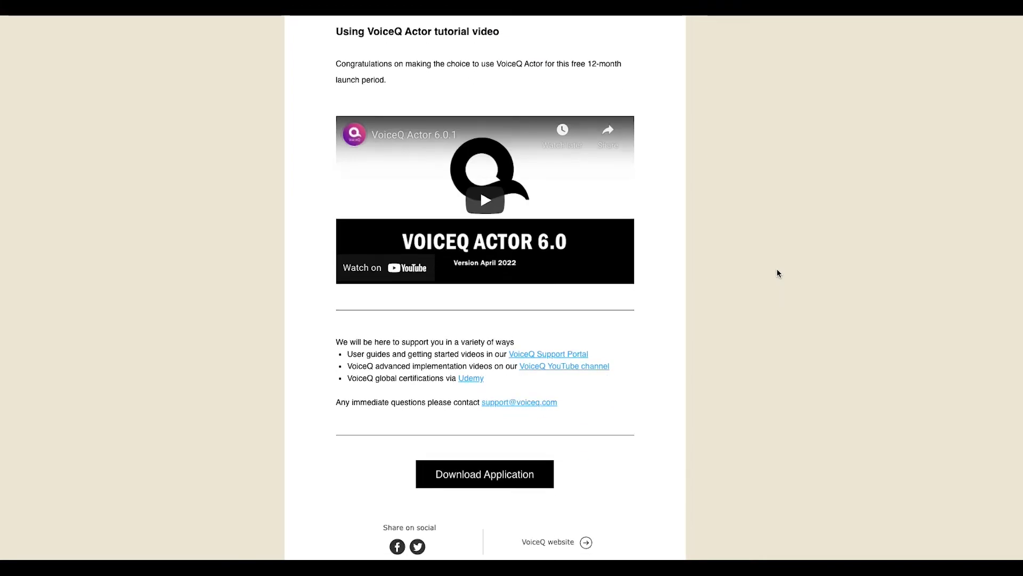
{"action": "left_click", "coordinate": [525, 481]}
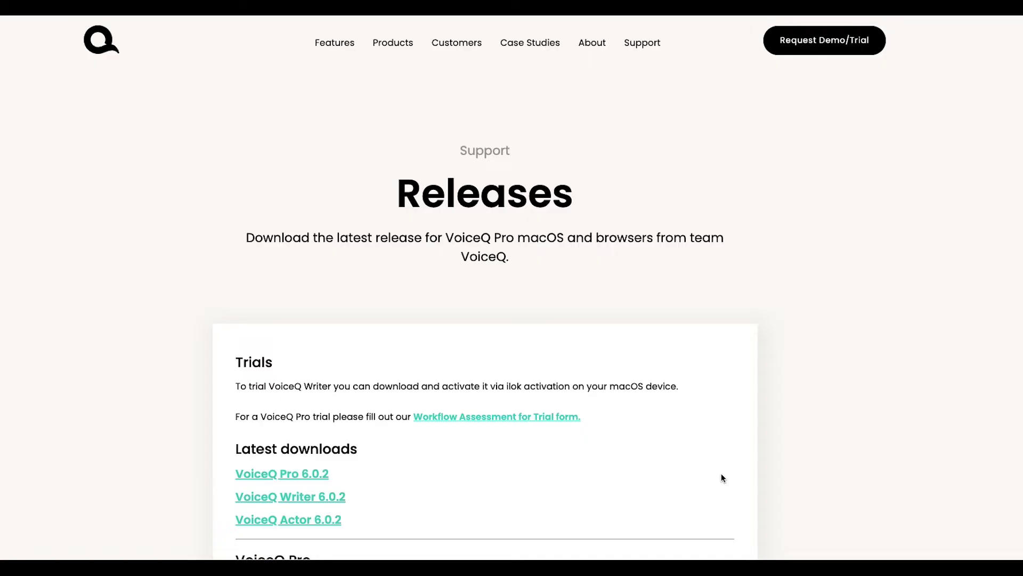
{"action": "scroll", "coordinate": [723, 471], "scroll_direction": "down", "scroll_amount": 3}
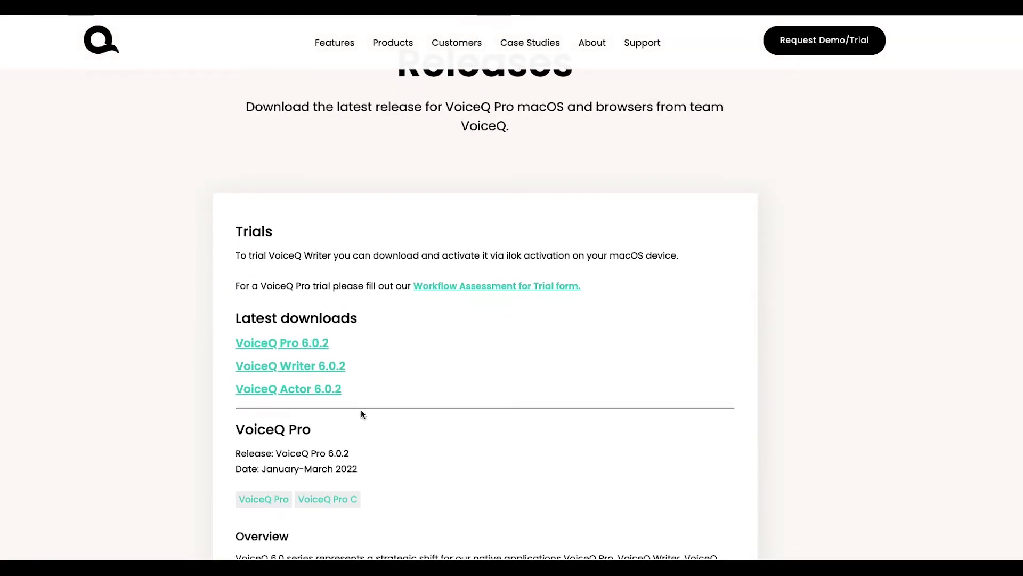
{"action": "left_click", "coordinate": [326, 394]}
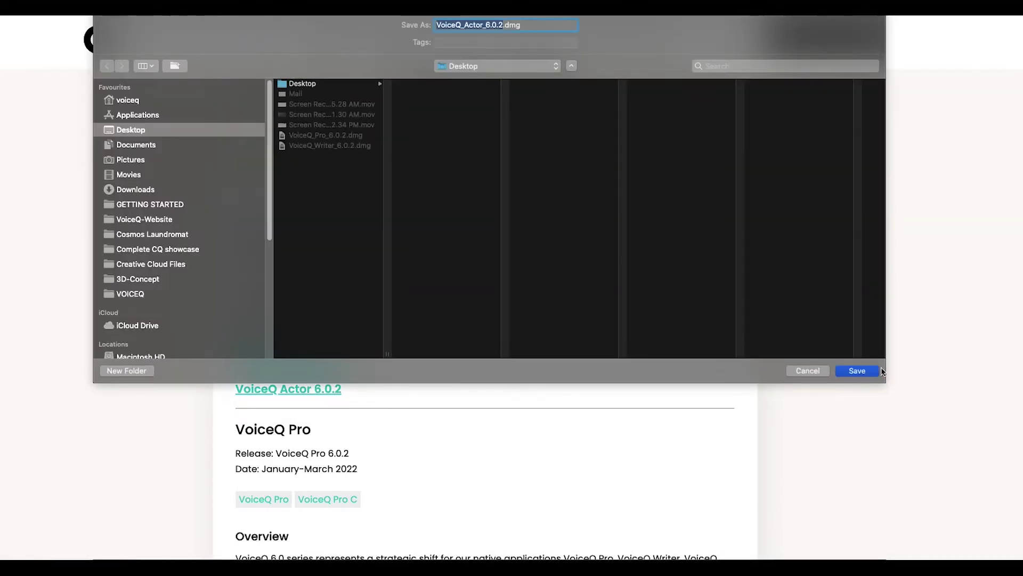
{"action": "left_click", "coordinate": [877, 371]}
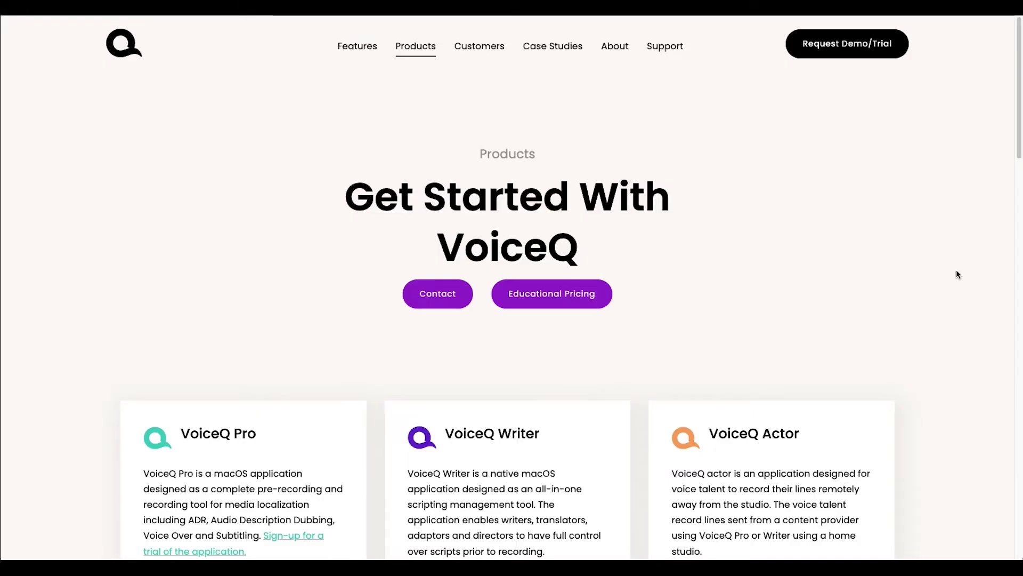
Scroll down to the VoiceQ Cloud Manager card and follow its trial sign-up link
{"action": "scroll", "coordinate": [956, 270], "scroll_direction": "down", "scroll_amount": 10}
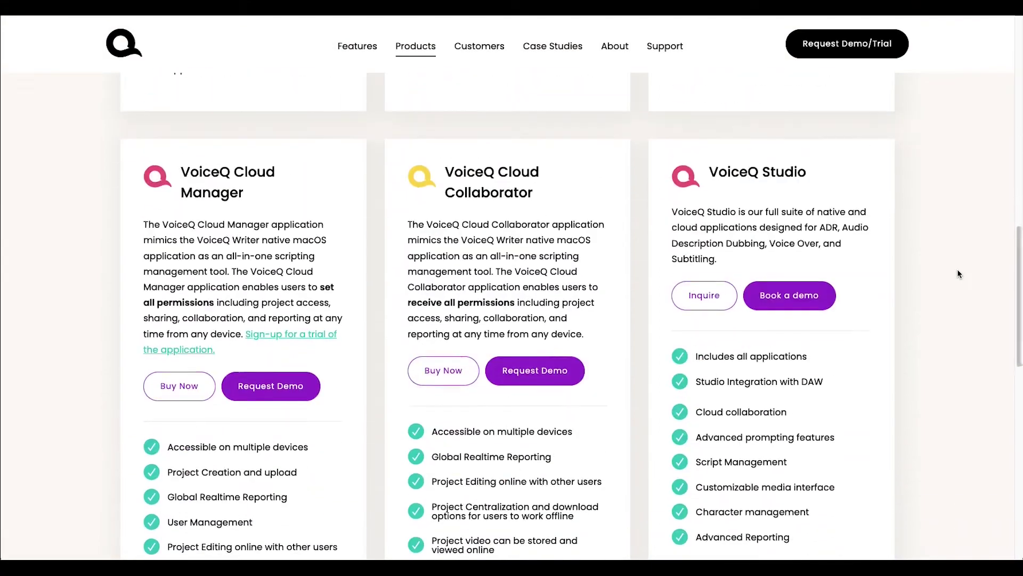
{"action": "scroll", "coordinate": [957, 269], "scroll_direction": "down", "scroll_amount": 2}
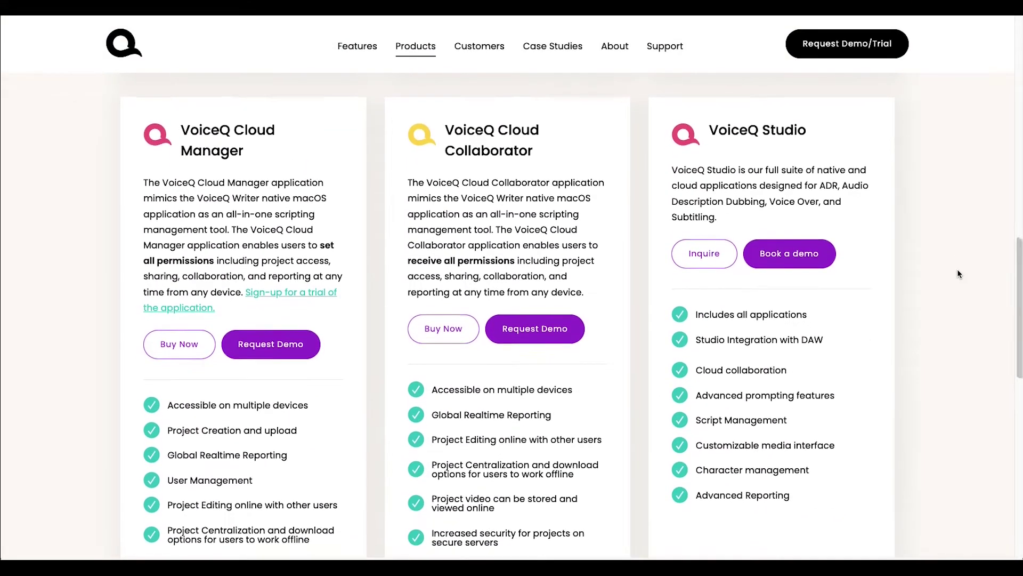
{"action": "scroll", "coordinate": [957, 273], "scroll_direction": "down", "scroll_amount": 1}
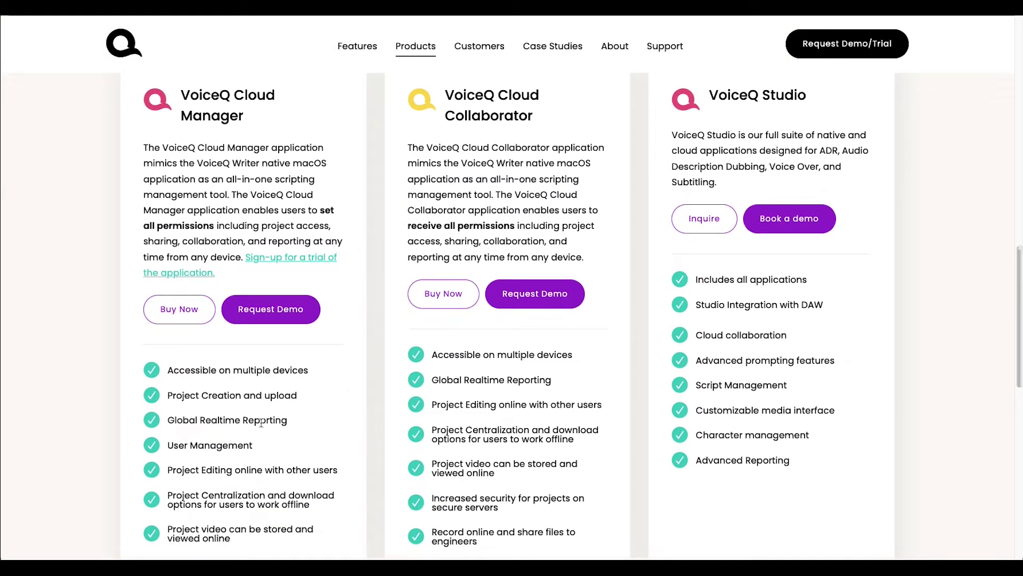
{"action": "left_click", "coordinate": [190, 317]}
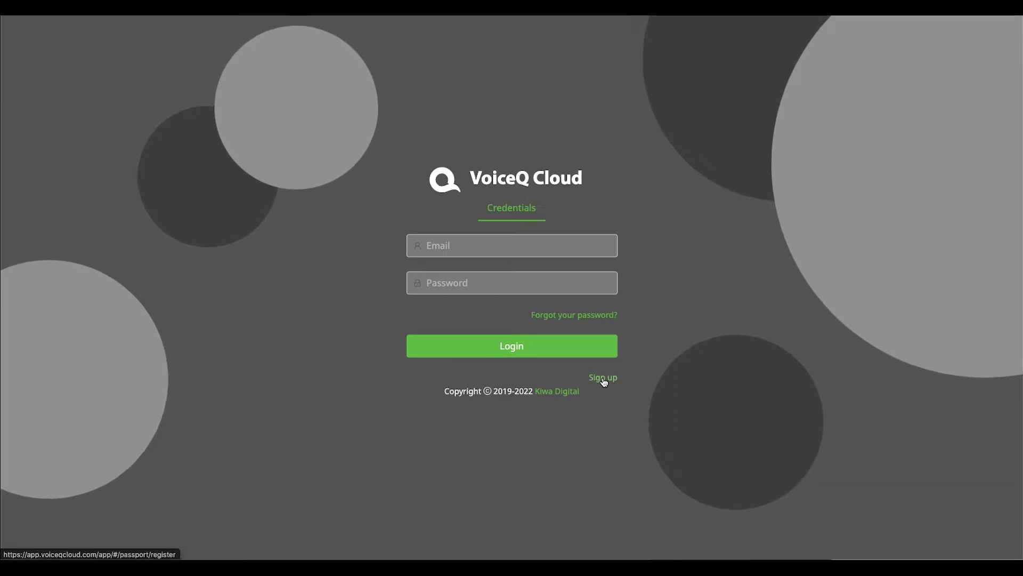
Open the VoiceQ Cloud sign-up form on the 5-day Trial Subscription, then download iLok's macOS installer
{"action": "left_click", "coordinate": [603, 379]}
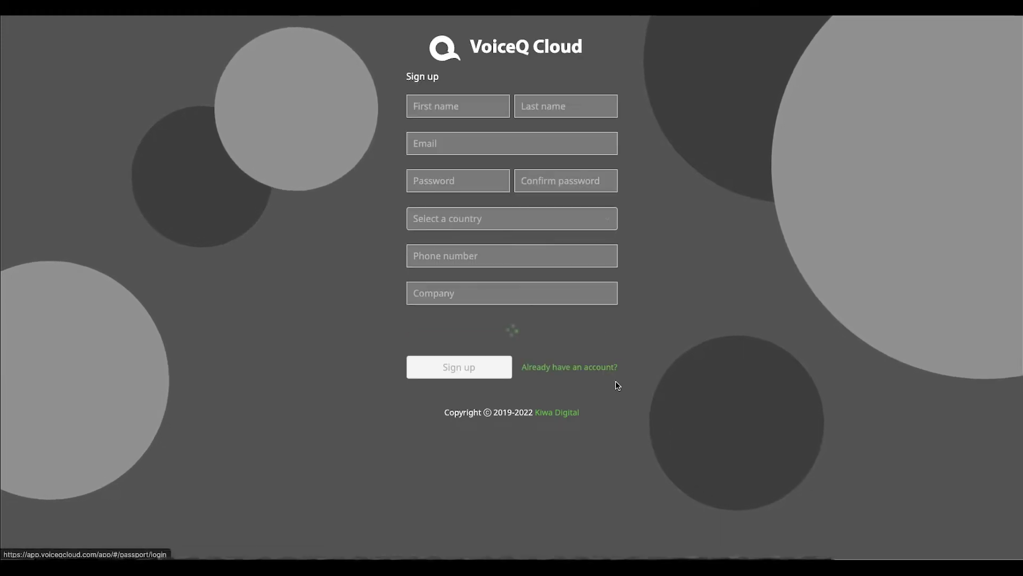
{"action": "left_click", "coordinate": [476, 112]}
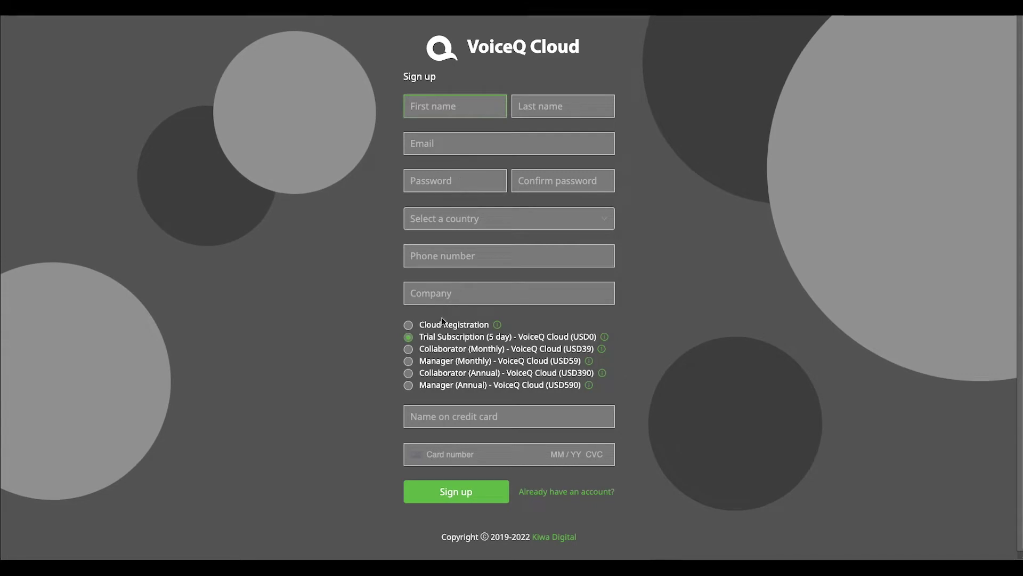
{"action": "left_click", "coordinate": [409, 360]}
{"action": "left_click", "coordinate": [409, 385]}
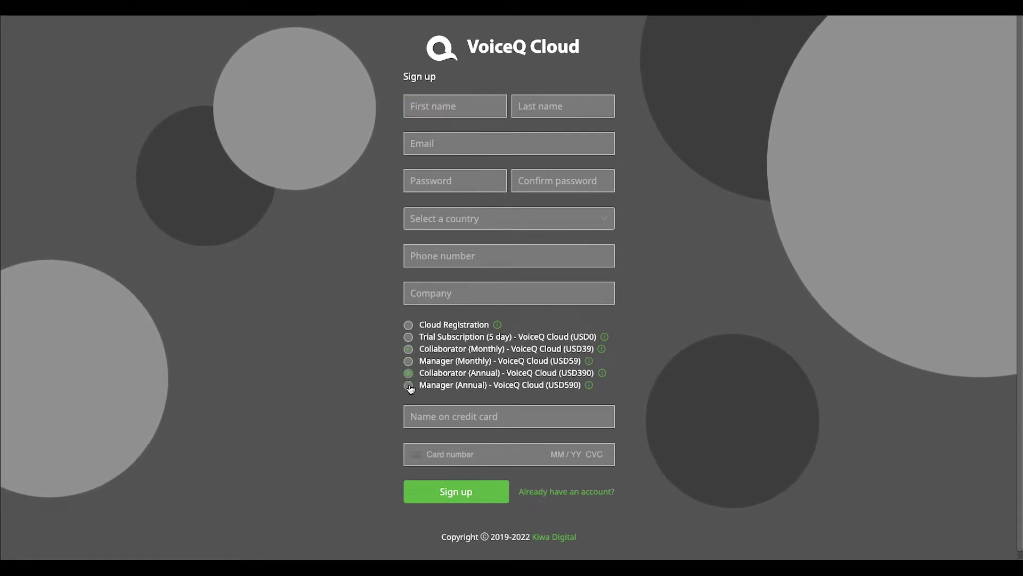
{"action": "left_click", "coordinate": [409, 338]}
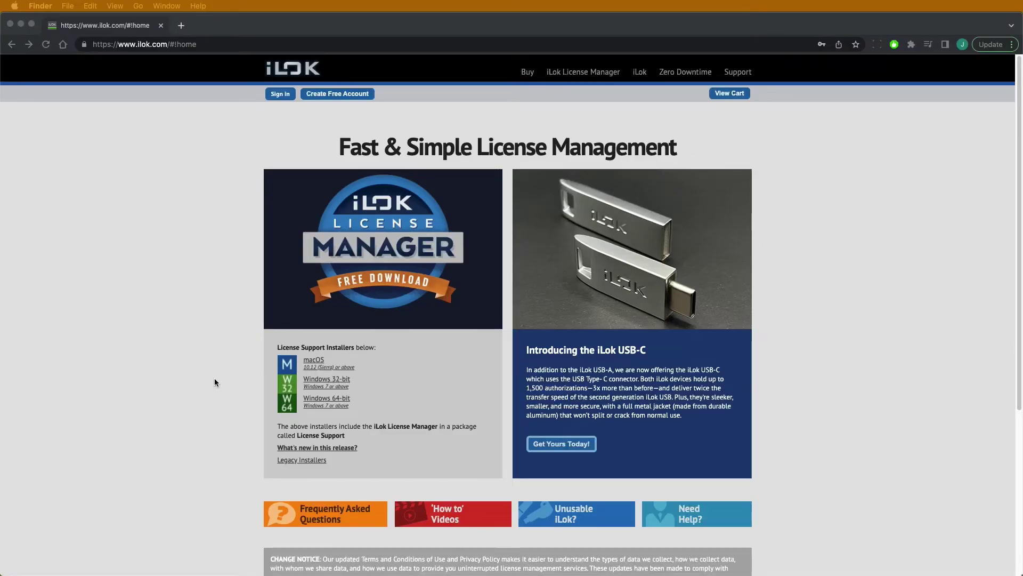
{"action": "left_click", "coordinate": [214, 381]}
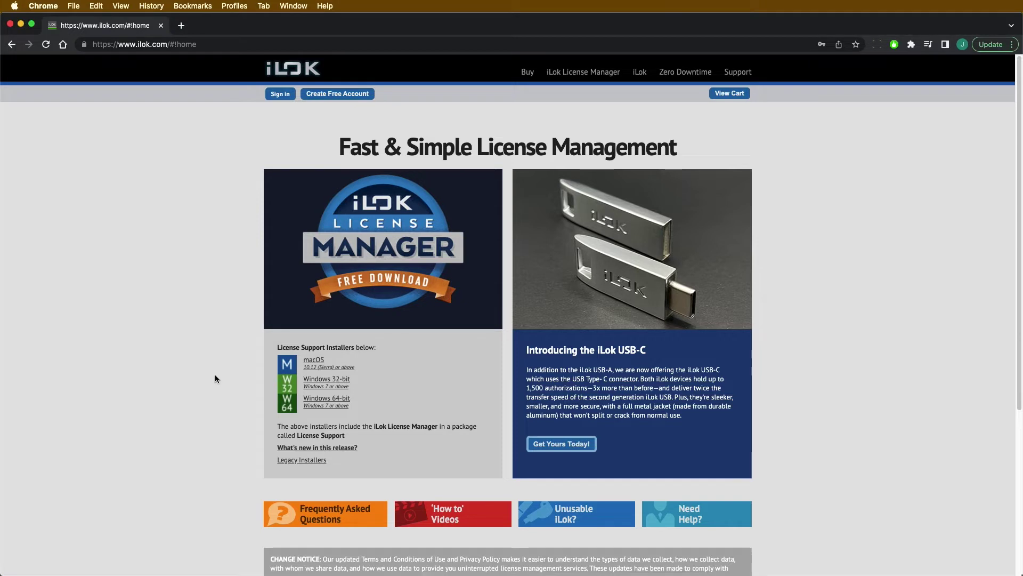
{"action": "left_click", "coordinate": [318, 367]}
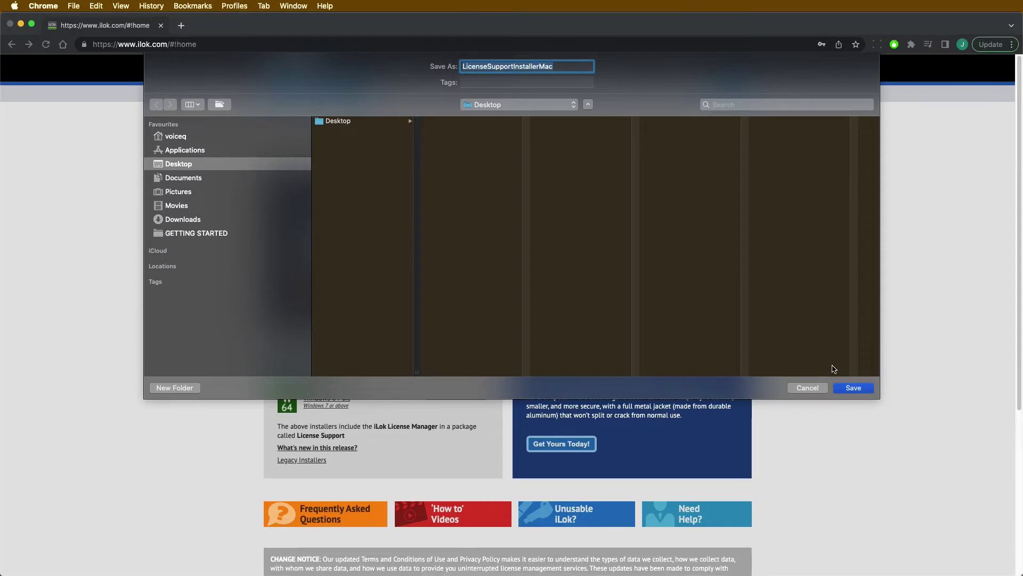
Save the License Support zip, then install License Support.pkg, accepting the licence and authorising with the admin password
{"action": "left_click", "coordinate": [854, 388]}
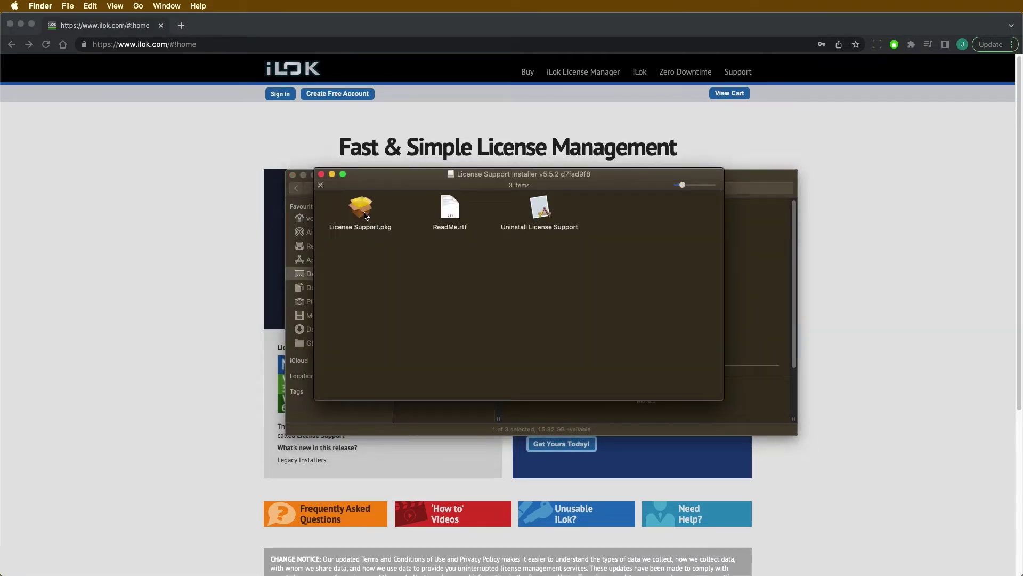
{"action": "double_click", "coordinate": [365, 215]}
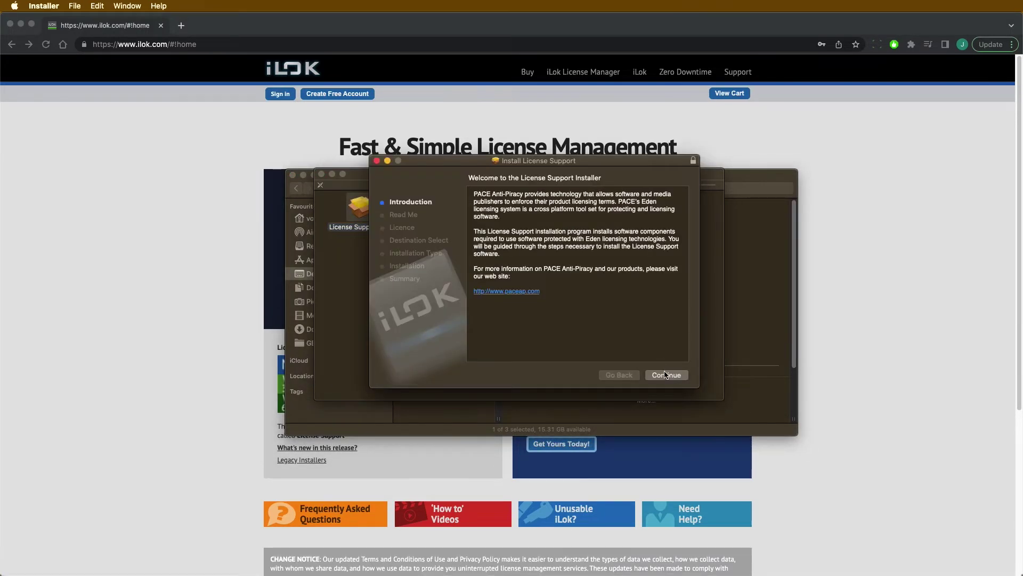
{"action": "left_click", "coordinate": [666, 375]}
{"action": "left_click", "coordinate": [666, 377]}
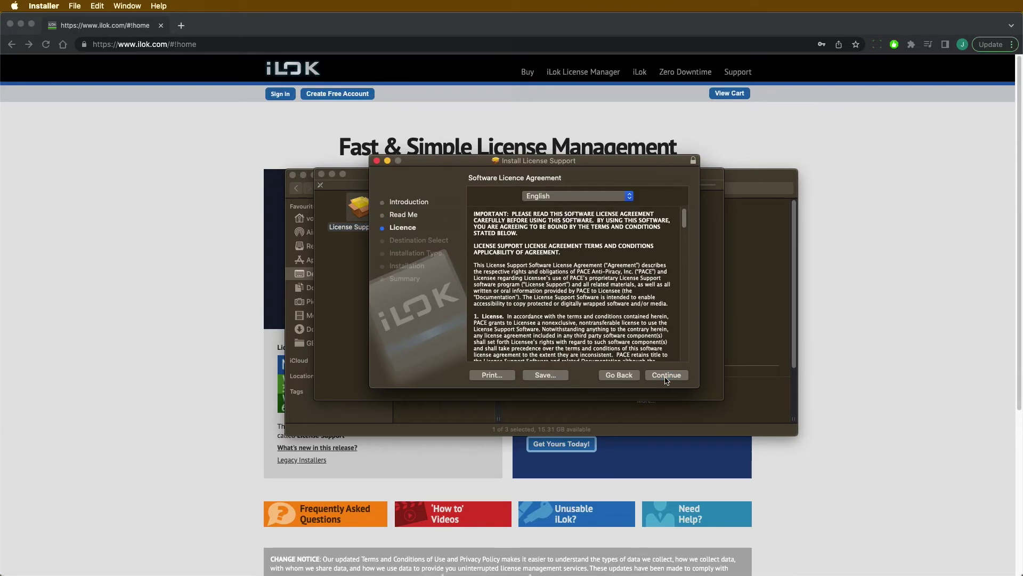
{"action": "left_click", "coordinate": [666, 376]}
{"action": "left_click", "coordinate": [643, 248]}
{"action": "left_click", "coordinate": [670, 375]}
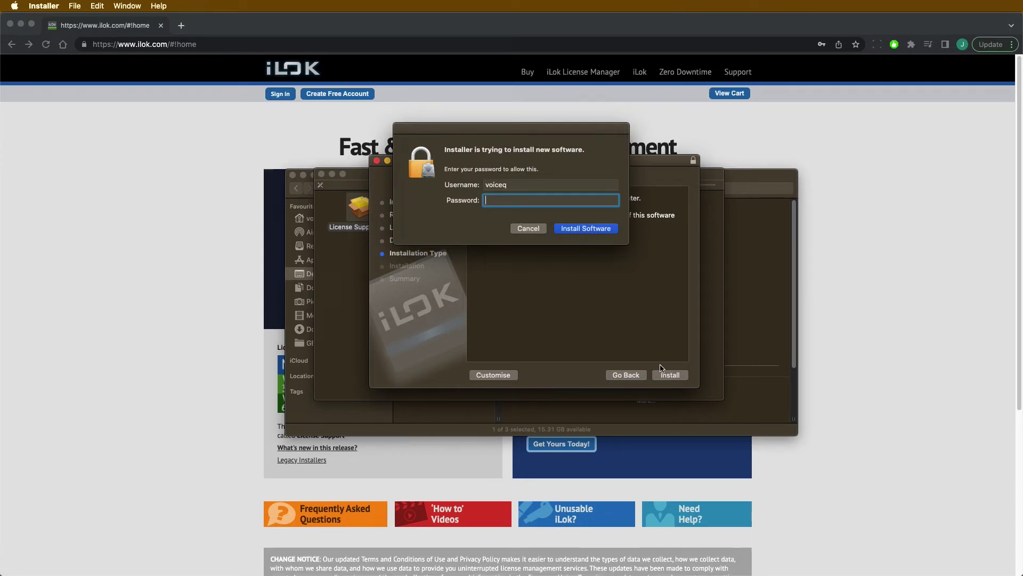
{"action": "type", "text": "******"}
{"action": "key", "text": "Return"}
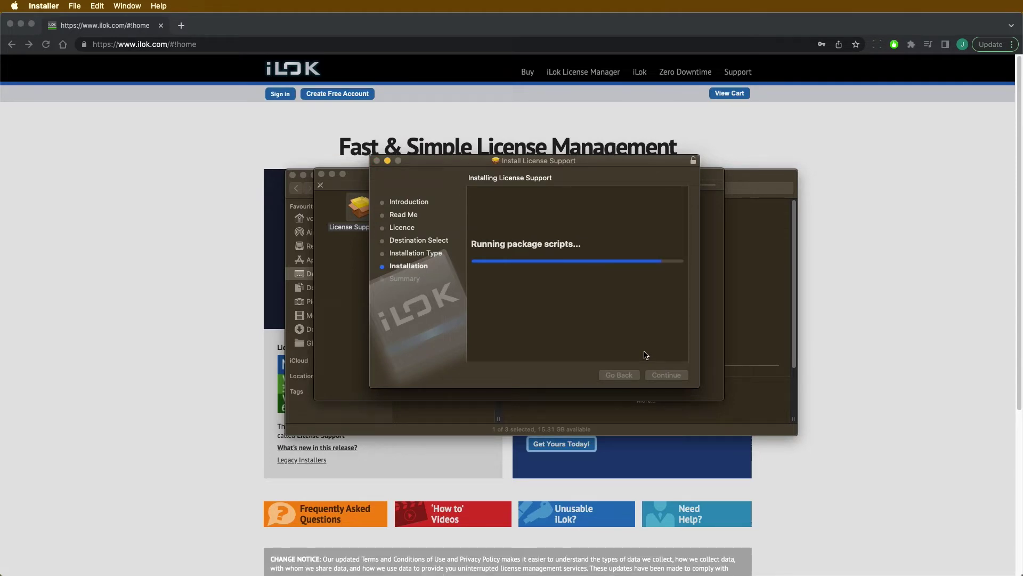
Close the finished installer, then find iLok License Manager in Applications and launch it
{"action": "left_click", "coordinate": [669, 375]}
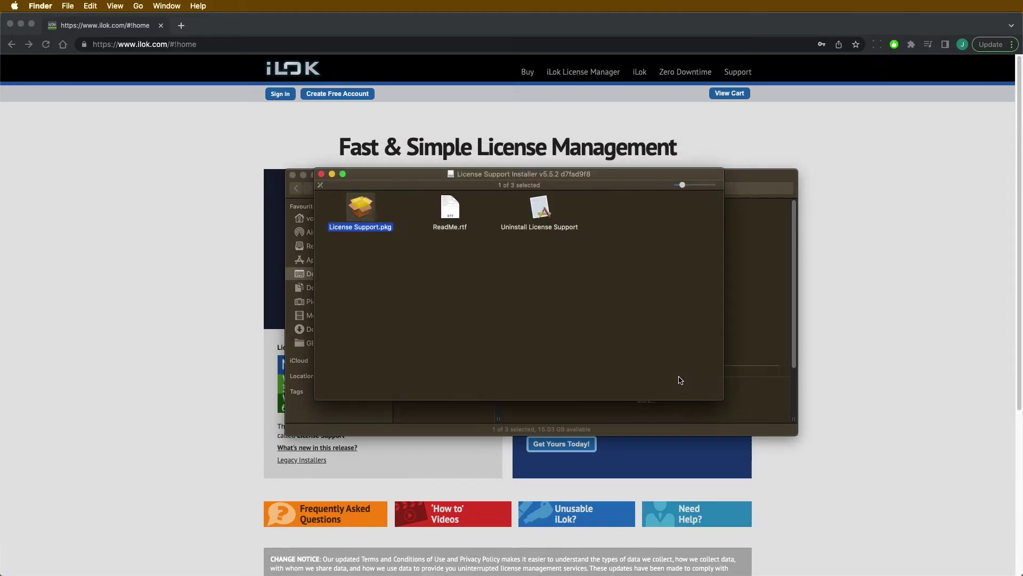
{"action": "left_click", "coordinate": [366, 259]}
{"action": "scroll", "coordinate": [461, 305], "scroll_direction": "down", "scroll_amount": 5}
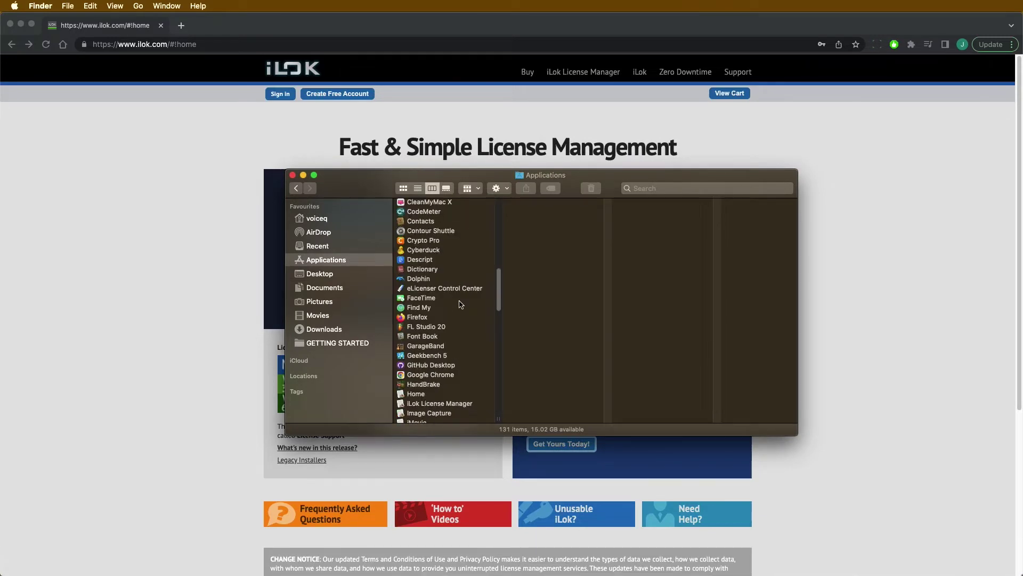
{"action": "scroll", "coordinate": [461, 305], "scroll_direction": "up", "scroll_amount": 4}
{"action": "scroll", "coordinate": [461, 304], "scroll_direction": "up", "scroll_amount": 2}
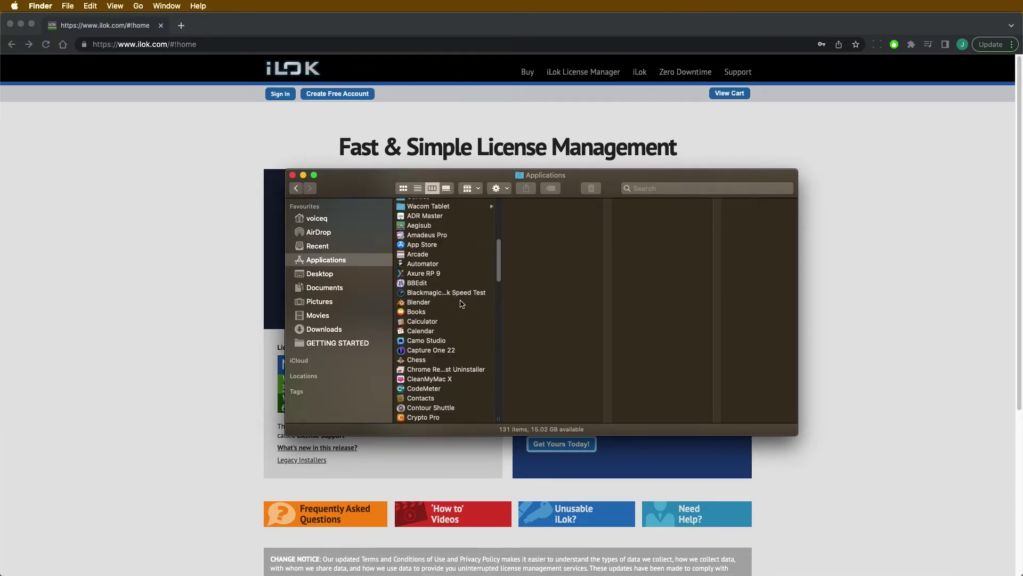
{"action": "scroll", "coordinate": [461, 305], "scroll_direction": "down", "scroll_amount": 6}
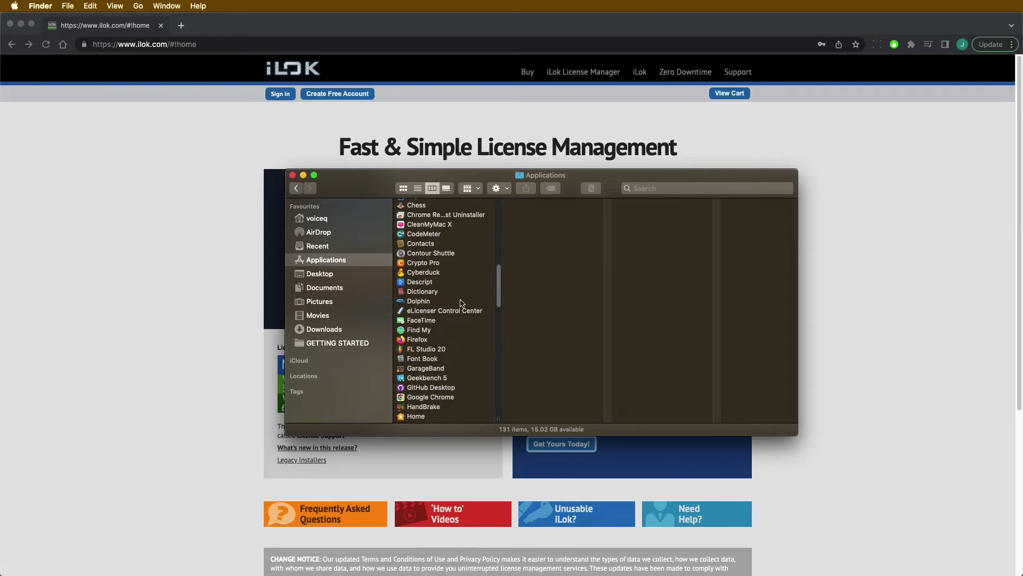
{"action": "scroll", "coordinate": [462, 303], "scroll_direction": "down", "scroll_amount": 6}
{"action": "left_click", "coordinate": [440, 320]}
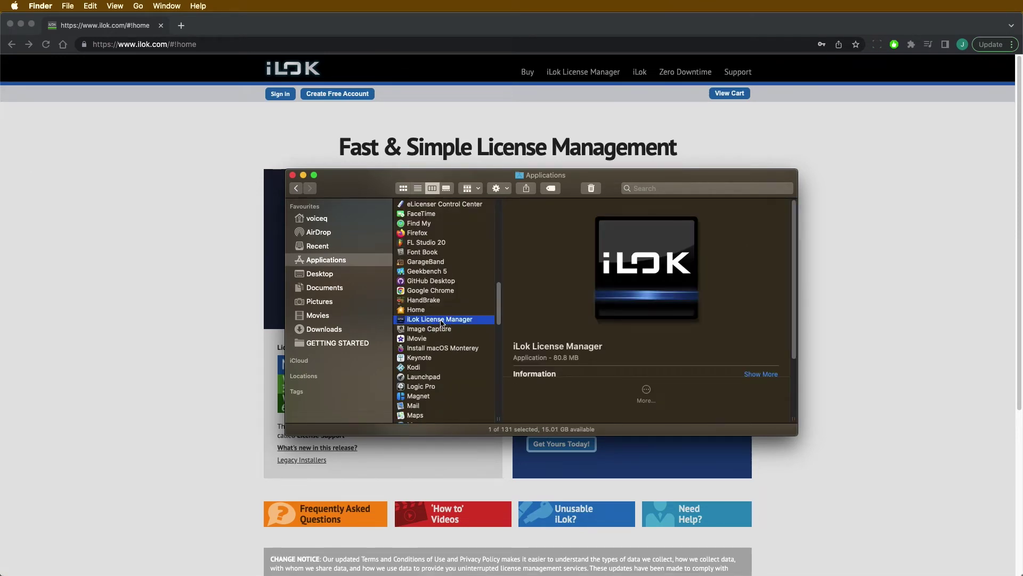
{"action": "double_click", "coordinate": [440, 320]}
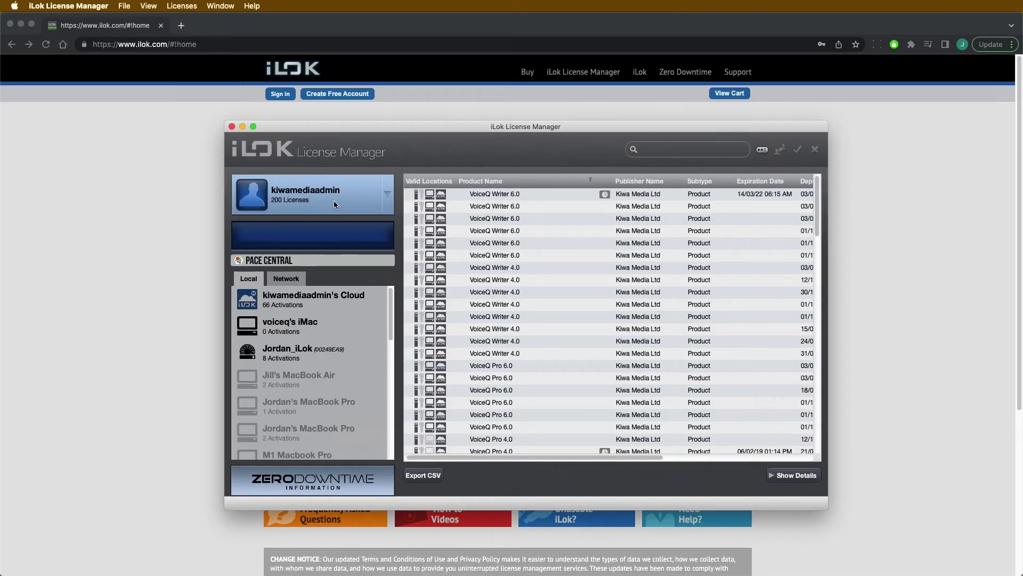
Drag the VoiceQ Writer 6.0 licence onto the Cloud location and dismiss the Operation Error Summary
{"action": "left_click_drag", "start_coordinate": [511, 200], "coordinate": [304, 355]}
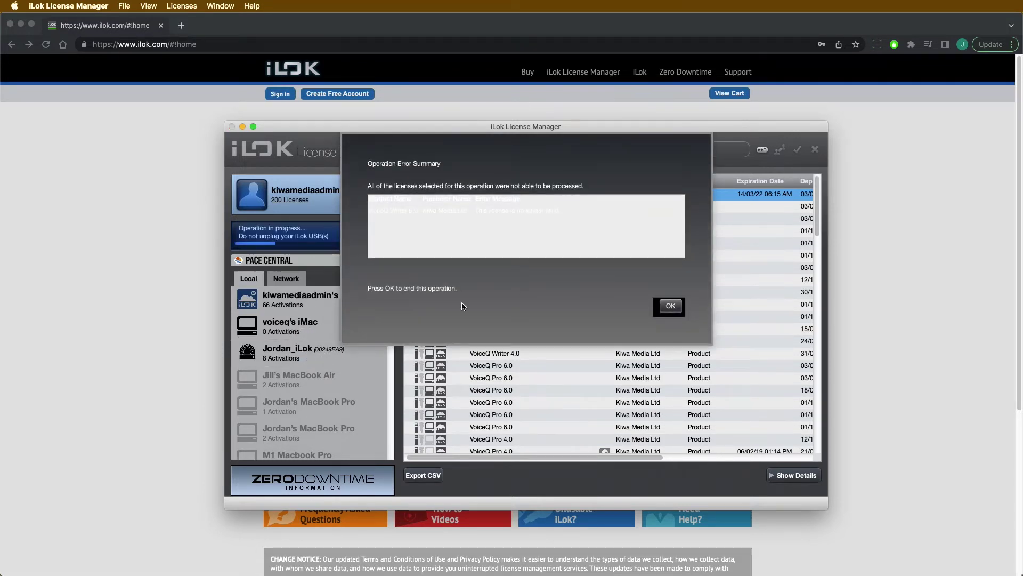
{"action": "left_click", "coordinate": [671, 305]}
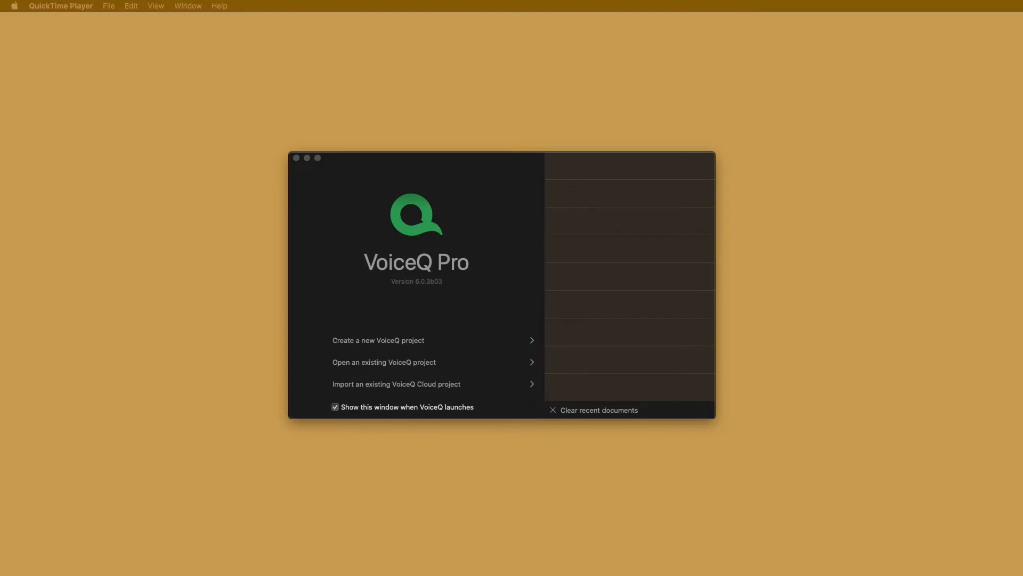
From the VoiceQ Pro welcome window, create a new VoiceQ project
{"action": "left_click", "coordinate": [476, 324]}
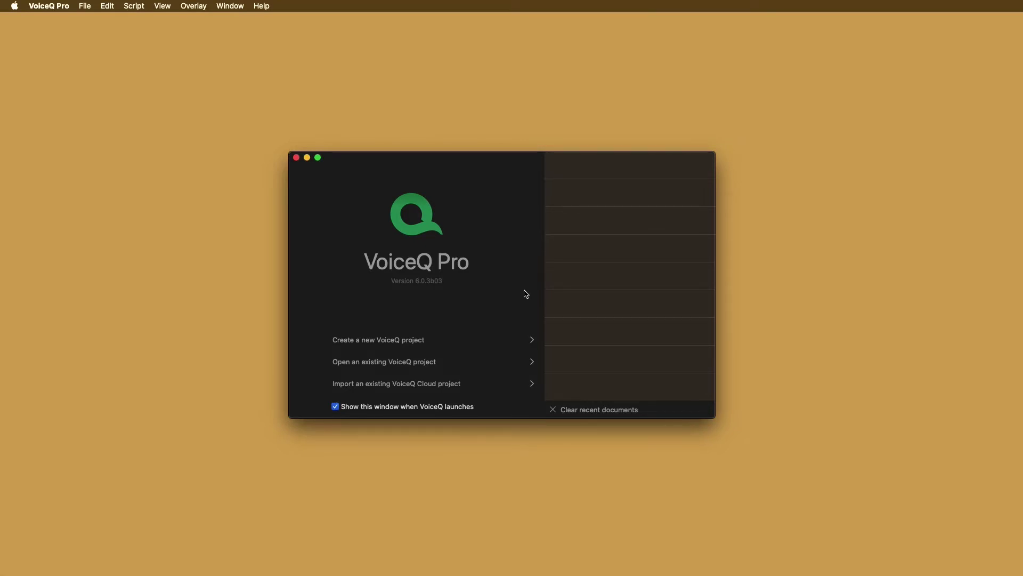
{"action": "left_click", "coordinate": [414, 343]}
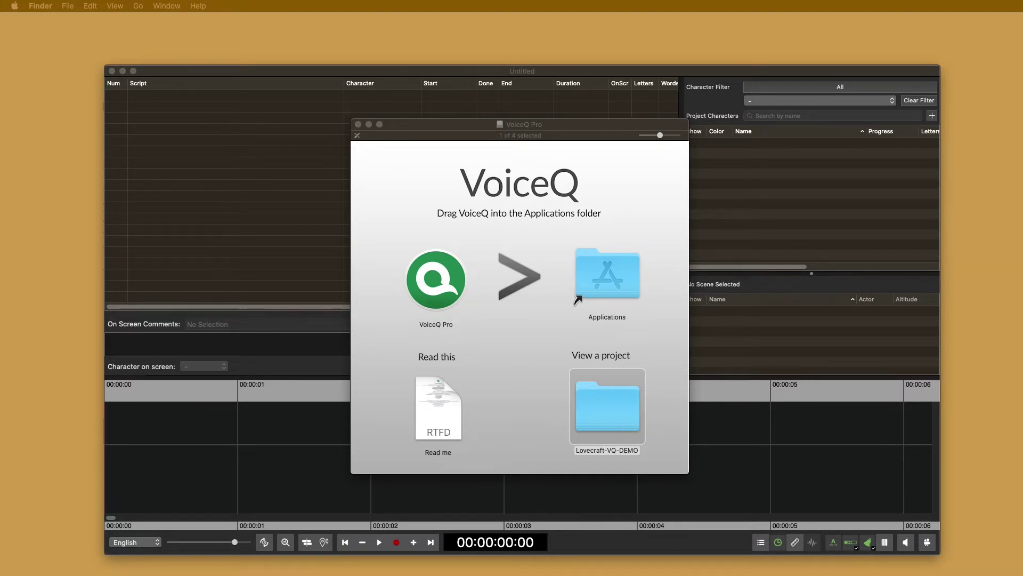
Copy the Lovecraft-VQ-DEMO folder from the installer disk onto the desktop
{"action": "left_click", "coordinate": [626, 125]}
{"action": "key", "text": "super+o"}
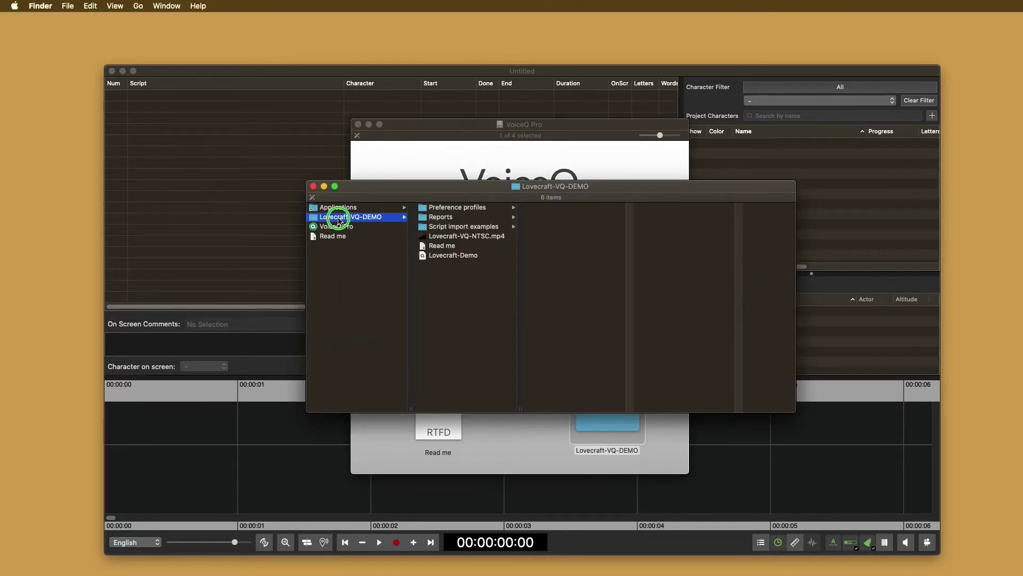
{"action": "right_click", "coordinate": [339, 219]}
{"action": "left_click", "coordinate": [339, 218]}
{"action": "left_click_drag", "start_coordinate": [339, 219], "coordinate": [26, 156]}
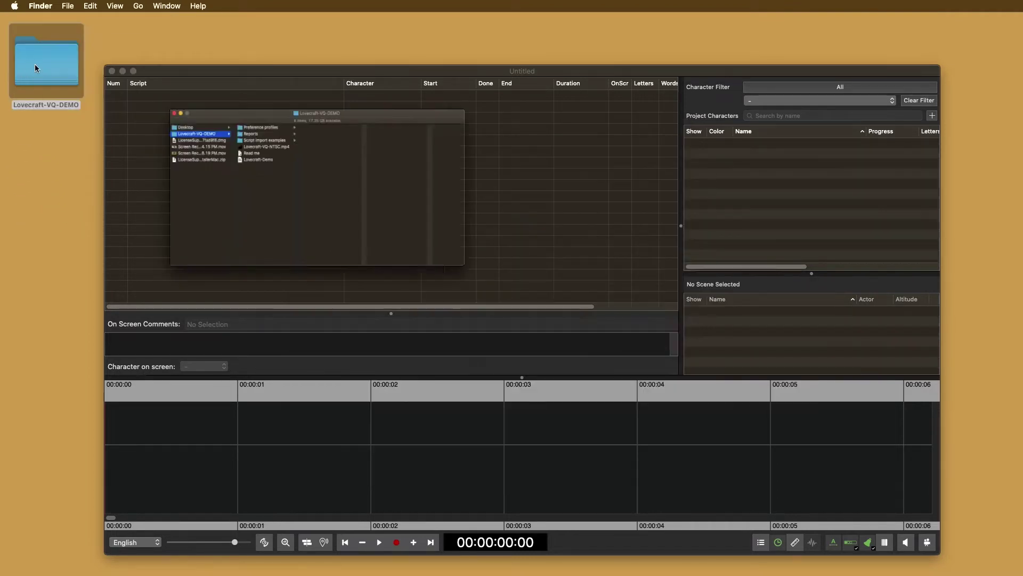
Preview Lovecraft-VQ-NTSC-EN-IMPORT.csv in Script import examples and drag it into the project
{"action": "left_click", "coordinate": [483, 227]}
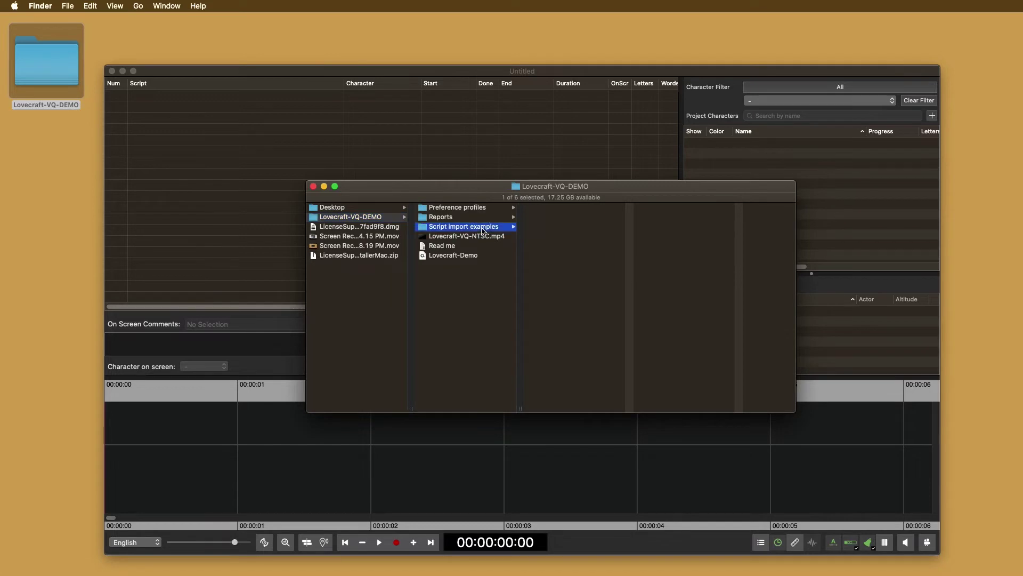
{"action": "left_click", "coordinate": [578, 208]}
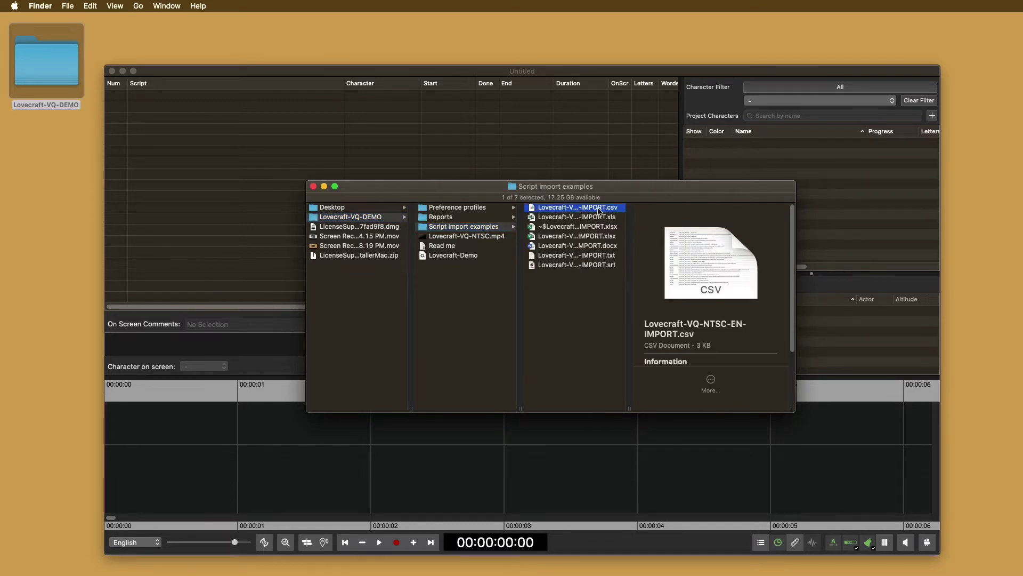
{"action": "key", "text": "space"}
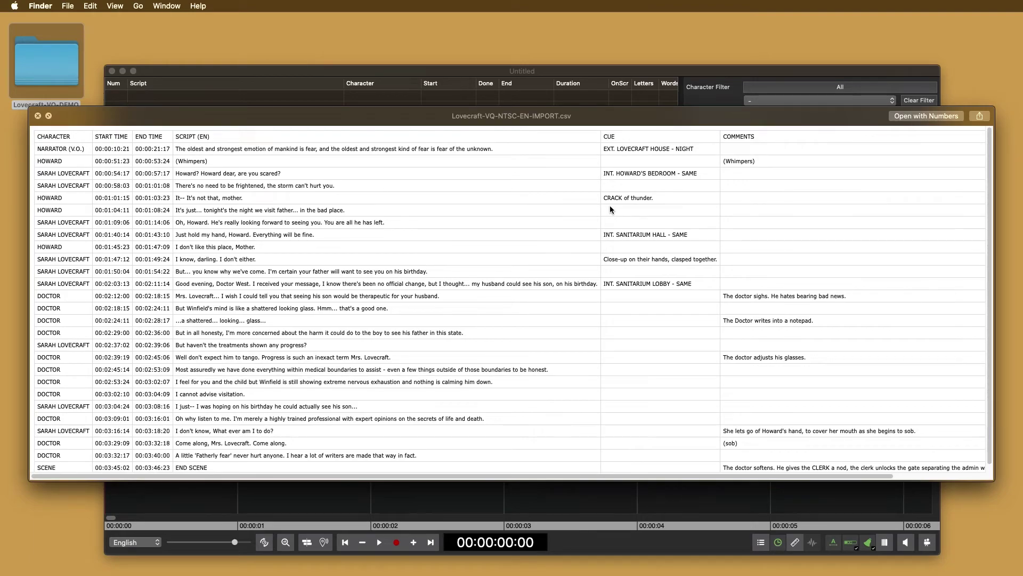
{"action": "key", "text": "space"}
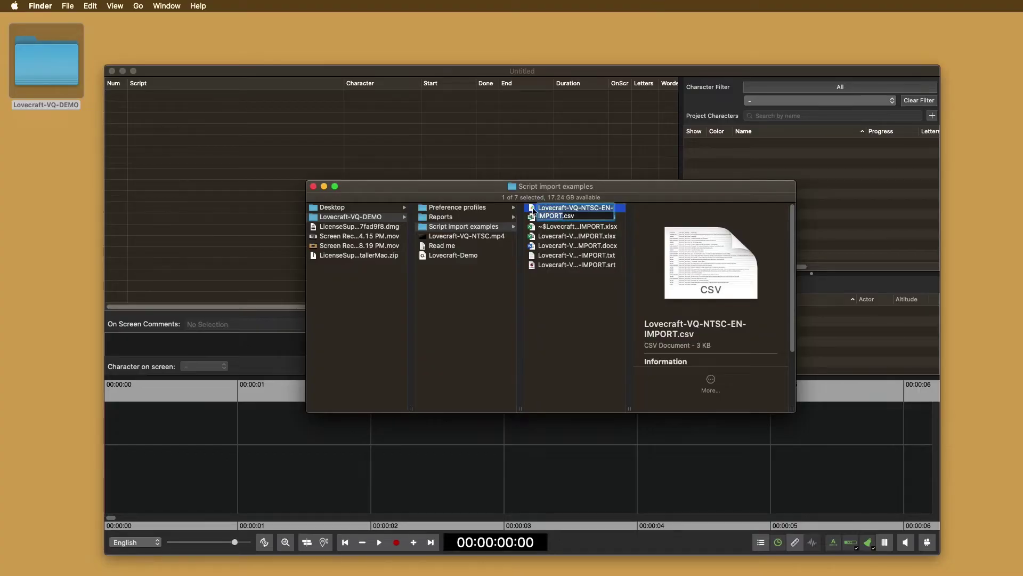
{"action": "left_click_drag", "start_coordinate": [533, 211], "coordinate": [189, 152]}
Look through the import format options and enlarge the import preview
{"action": "left_click", "coordinate": [86, 6]}
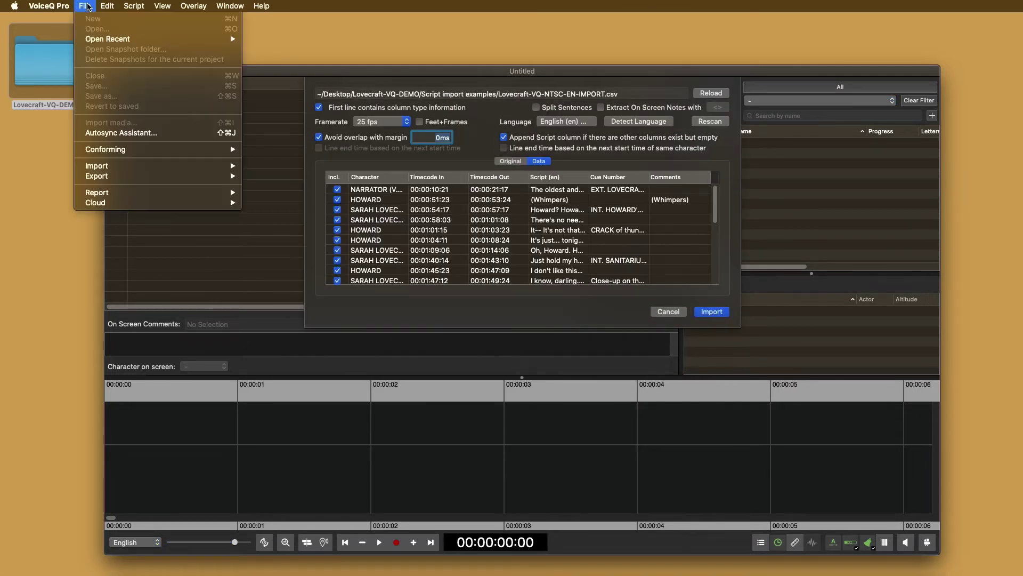
{"action": "mouse_move", "coordinate": [192, 167]}
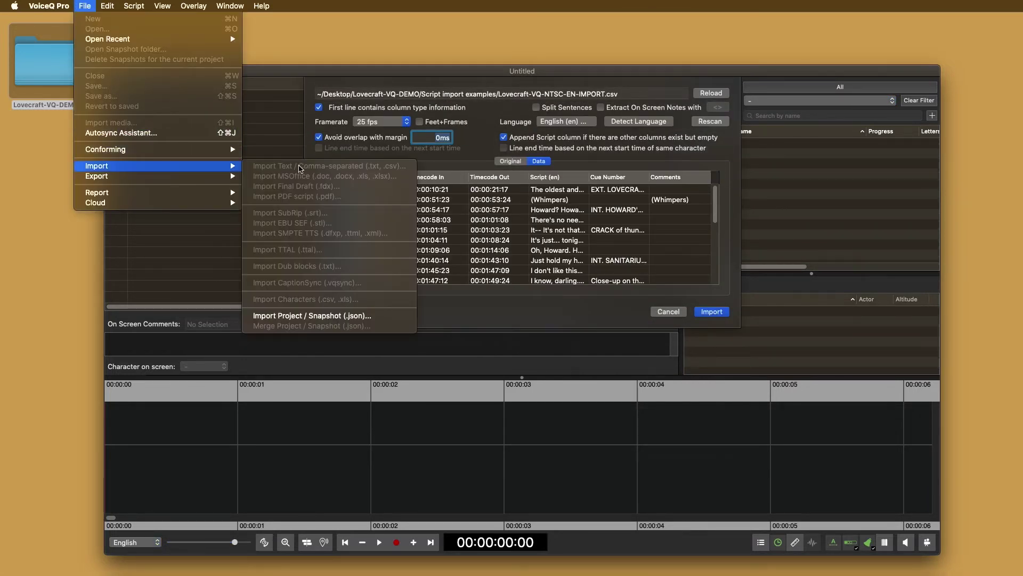
{"action": "left_click", "coordinate": [696, 305]}
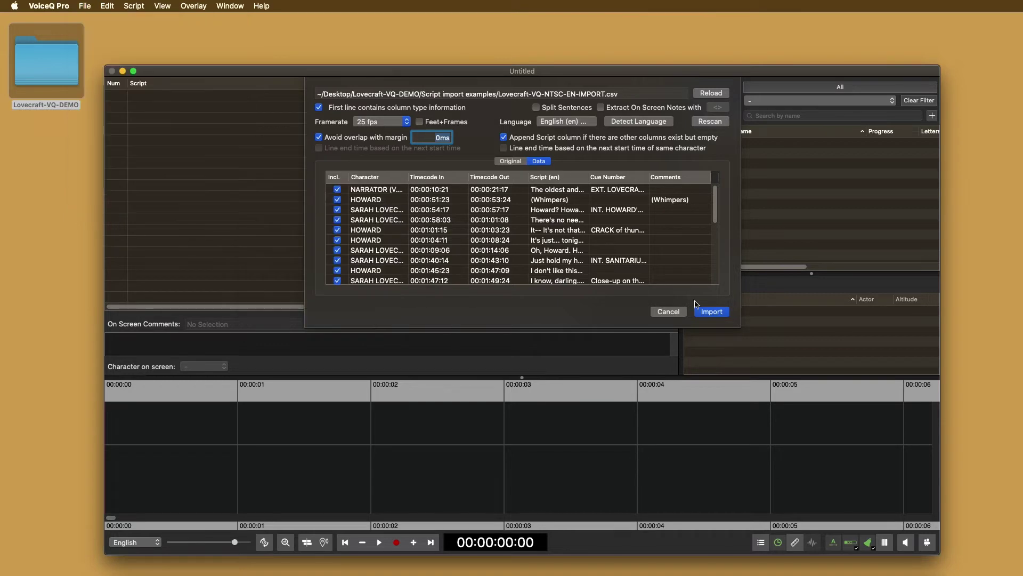
{"action": "left_click_drag", "start_coordinate": [740, 327], "coordinate": [922, 491]}
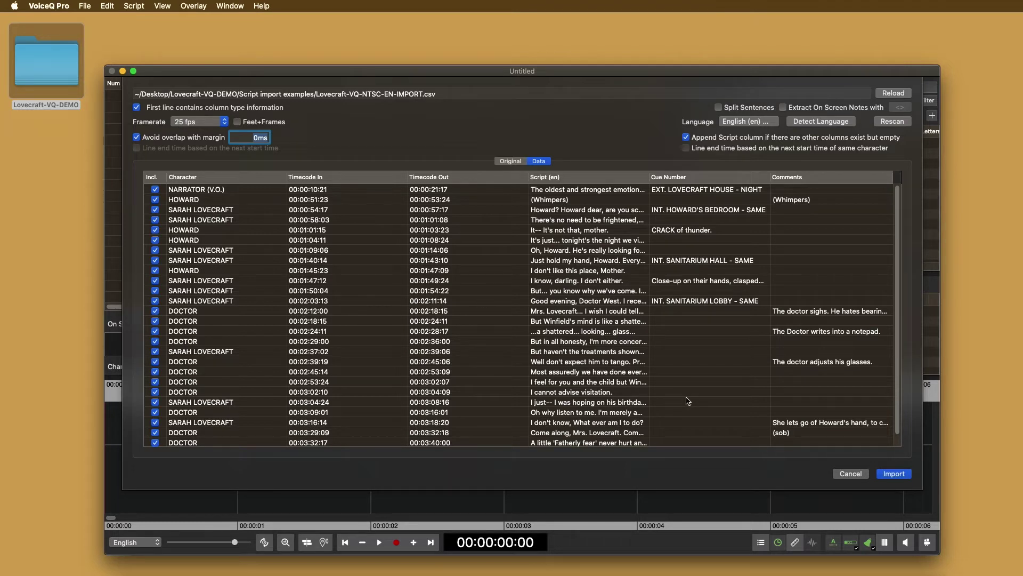
Confirm the Character column type and the default Timecode In format
{"action": "left_click", "coordinate": [184, 179]}
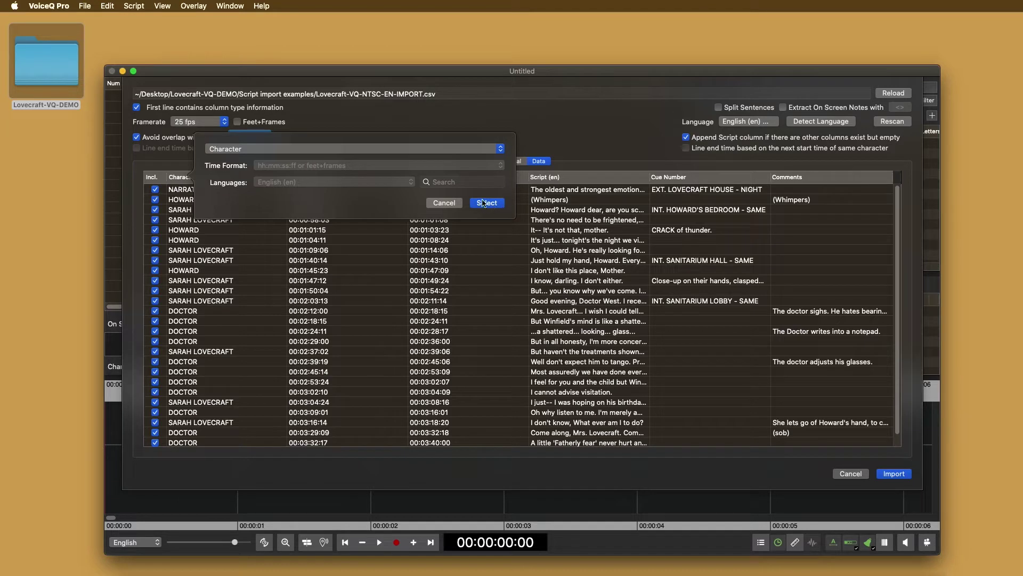
{"action": "left_click", "coordinate": [485, 149]}
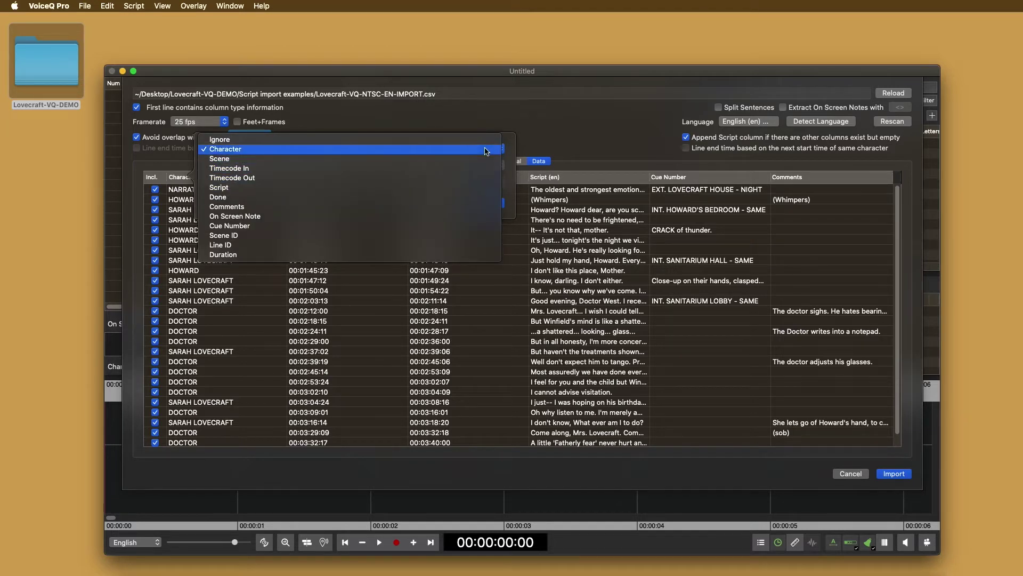
{"action": "left_click", "coordinate": [485, 151]}
{"action": "left_click", "coordinate": [487, 203]}
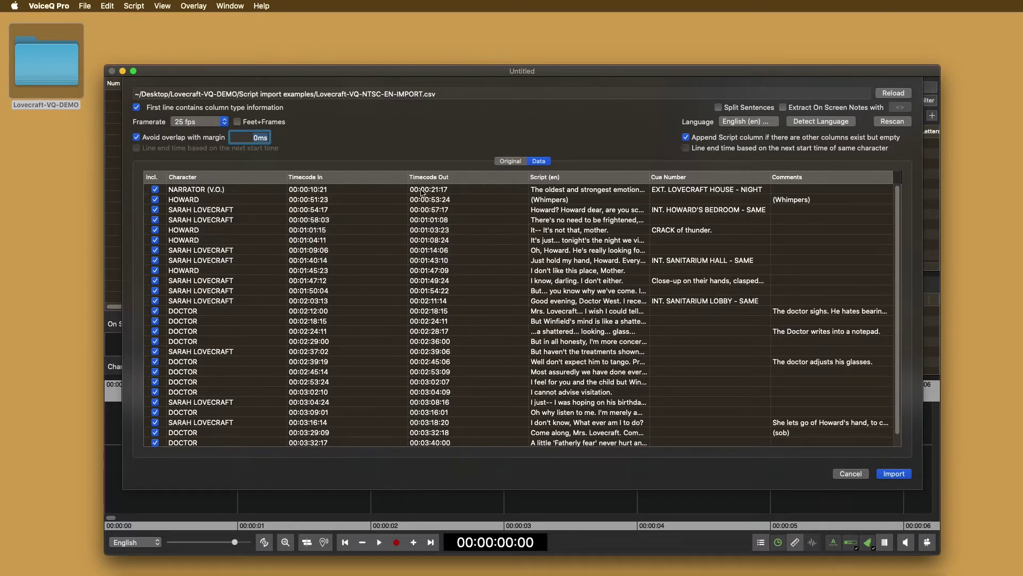
{"action": "left_click", "coordinate": [321, 177]}
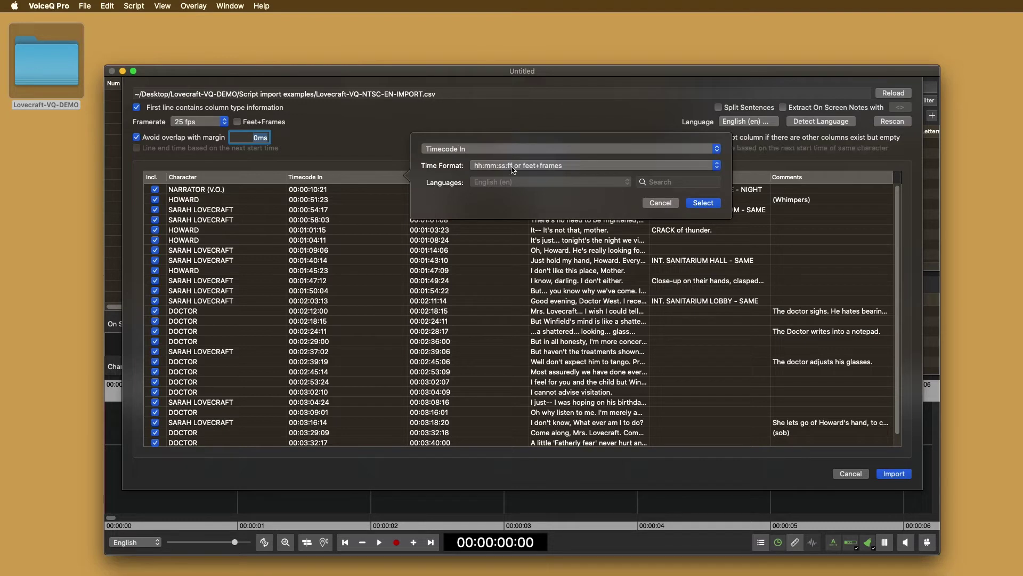
{"action": "left_click", "coordinate": [513, 166]}
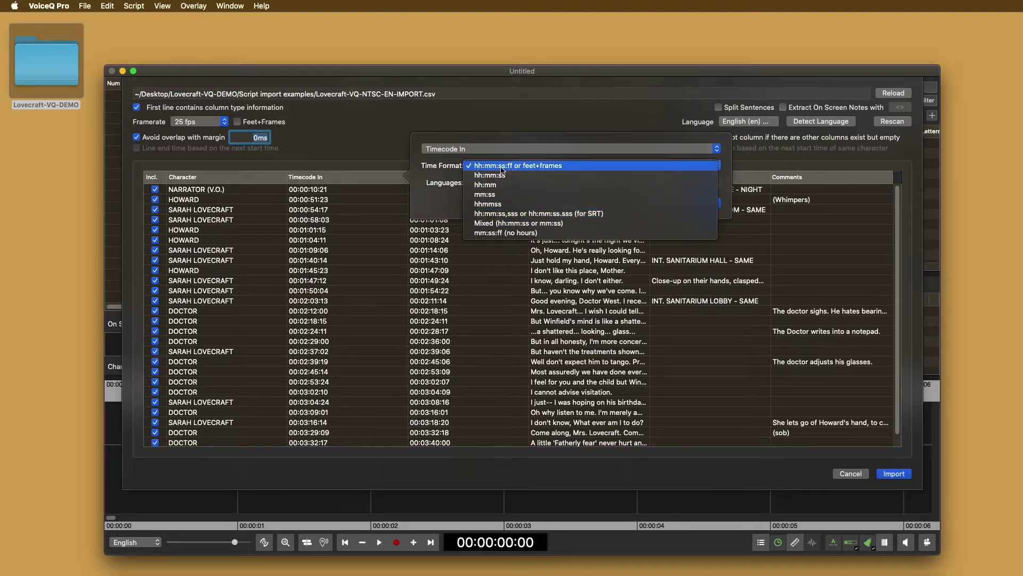
{"action": "left_click", "coordinate": [501, 166]}
{"action": "left_click", "coordinate": [561, 179]}
Leave the Script column's language unchanged and import the script lines
{"action": "left_click", "coordinate": [397, 184]}
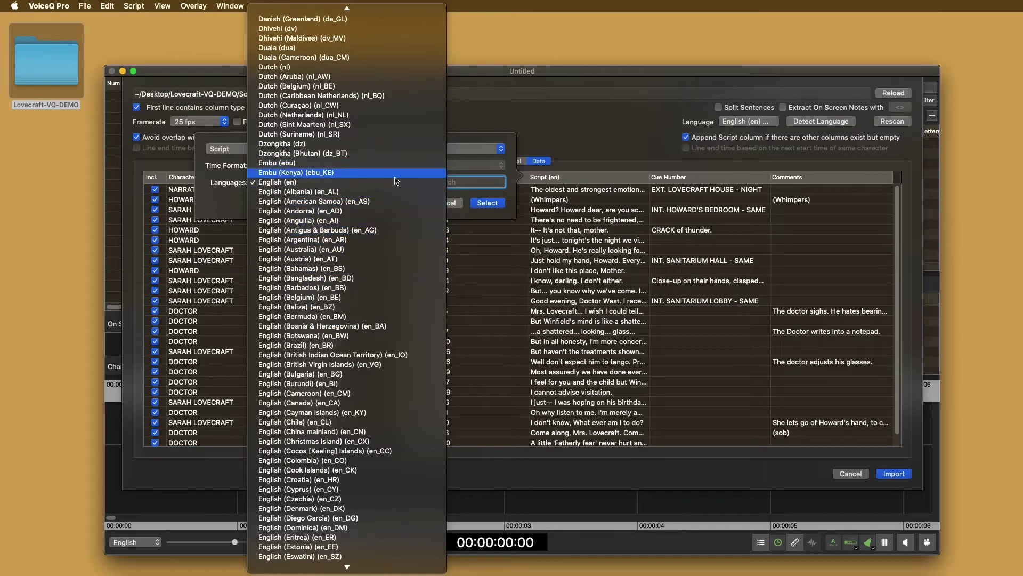
{"action": "scroll", "coordinate": [393, 235], "scroll_direction": "down", "scroll_amount": 6}
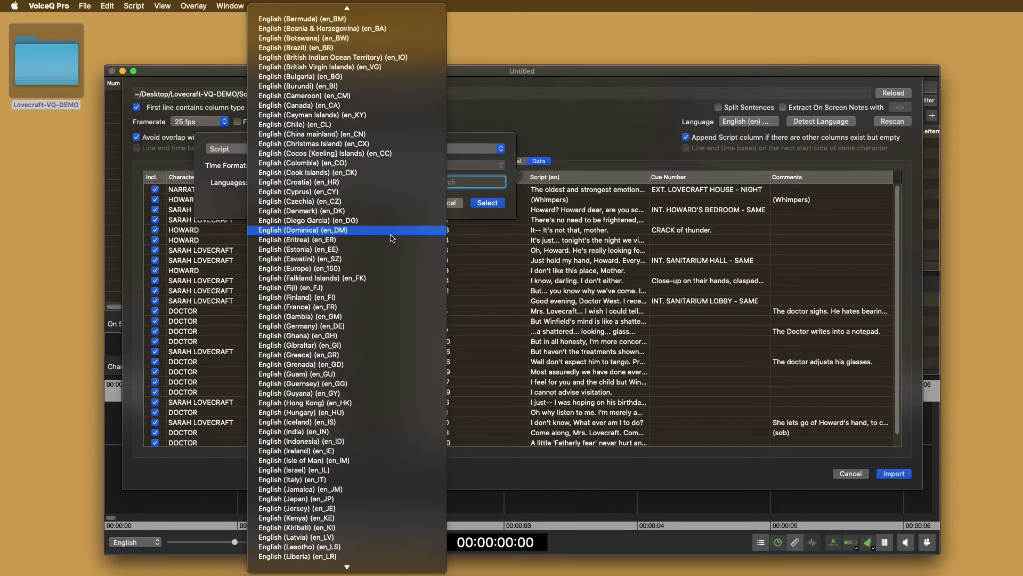
{"action": "scroll", "coordinate": [392, 238], "scroll_direction": "down", "scroll_amount": 20}
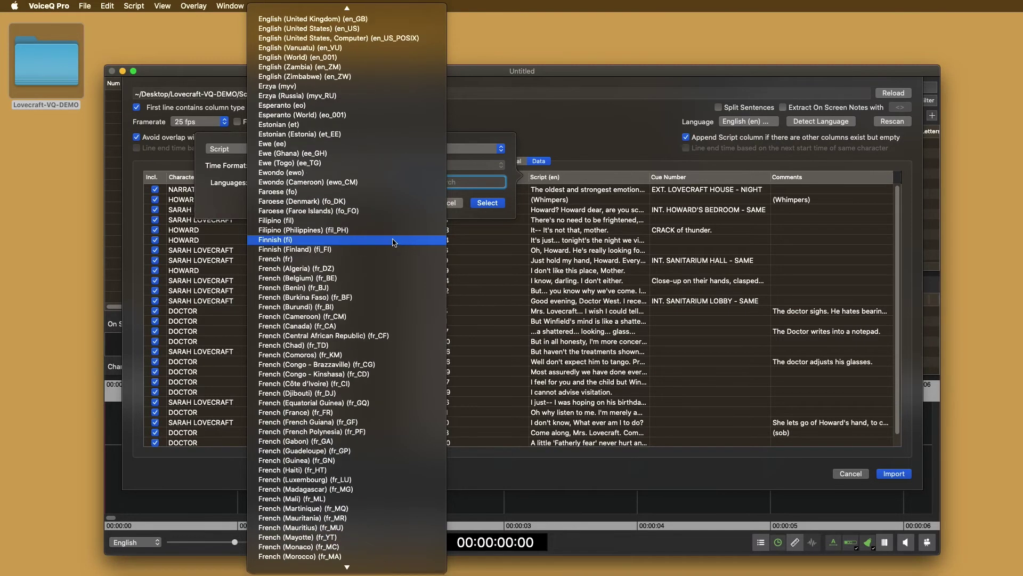
{"action": "scroll", "coordinate": [395, 242], "scroll_direction": "down", "scroll_amount": 20}
{"action": "key", "text": "Escape"}
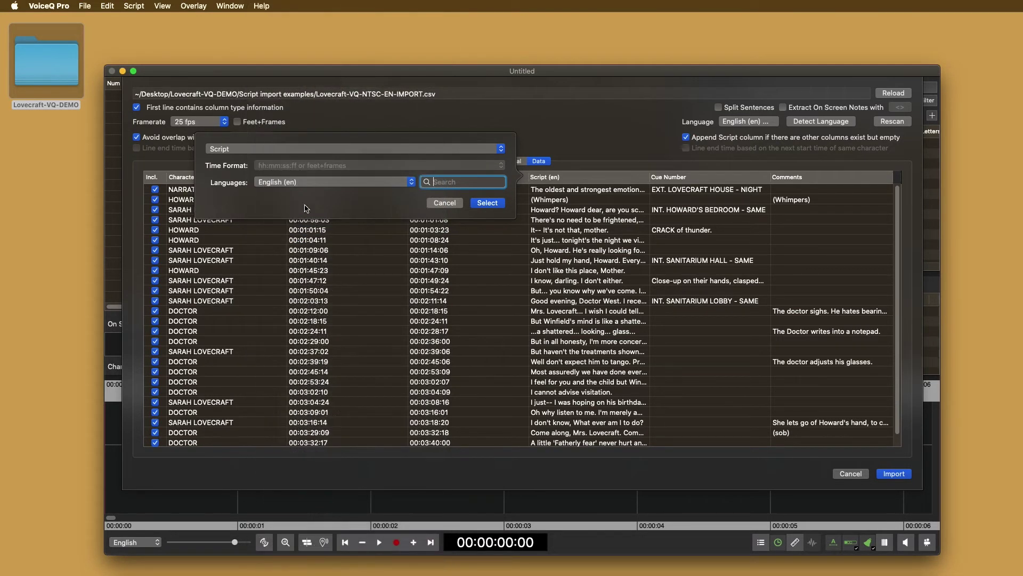
{"action": "left_click", "coordinate": [454, 203]}
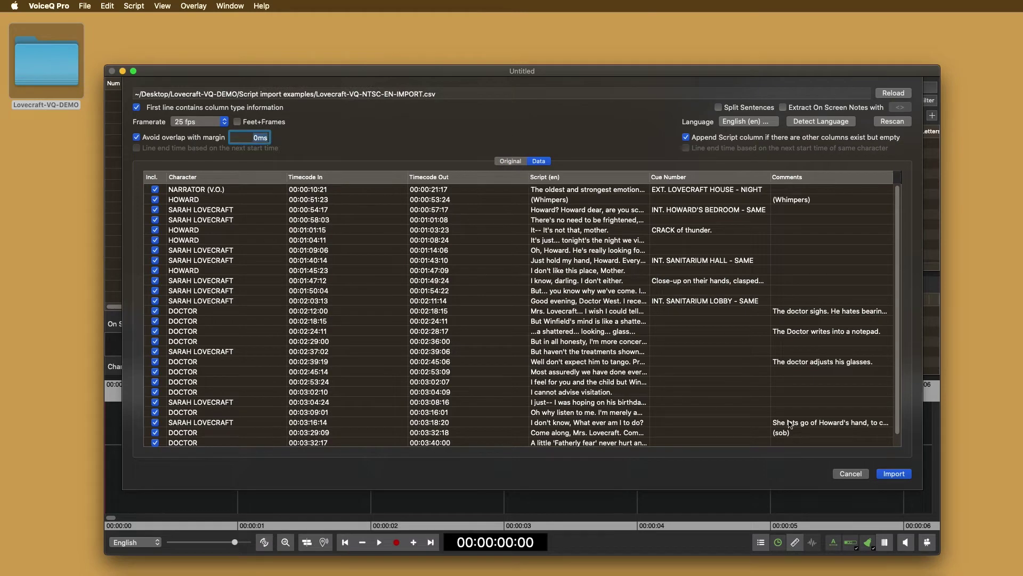
{"action": "left_click", "coordinate": [897, 475]}
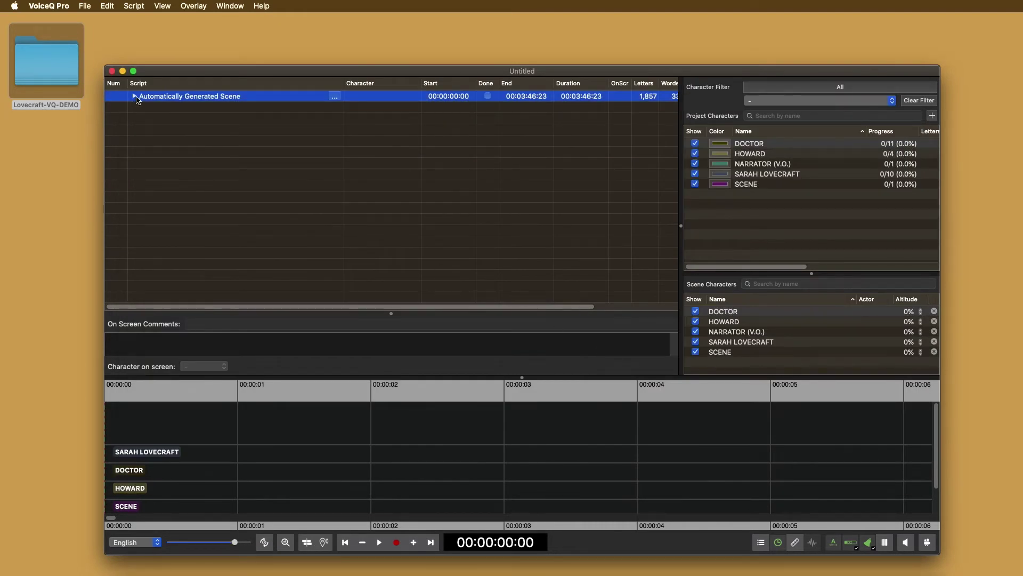
Expand the scene's lines, jump to the first narrator line, and heighten the timeline
{"action": "left_click", "coordinate": [134, 97]}
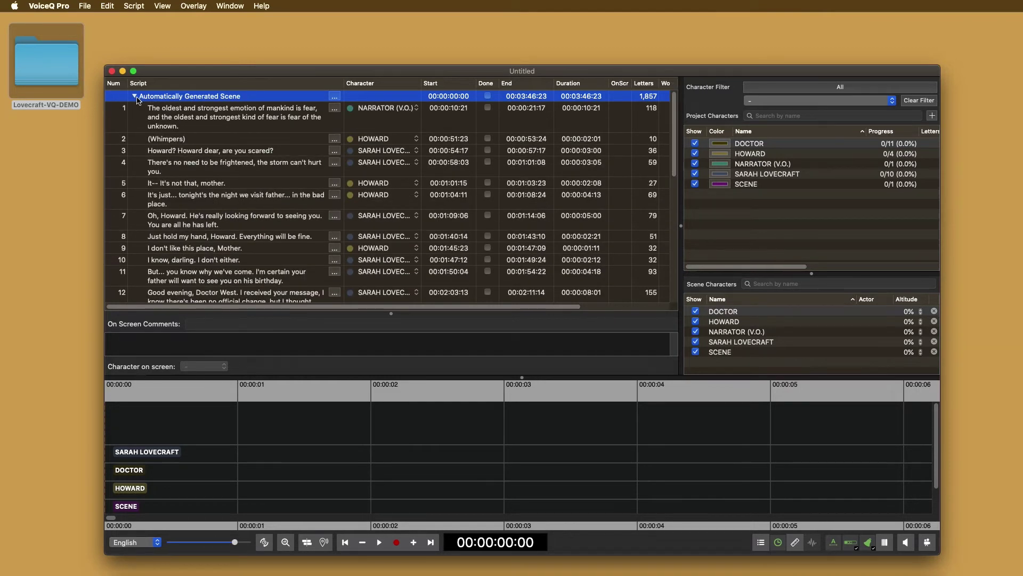
{"action": "left_click", "coordinate": [199, 123]}
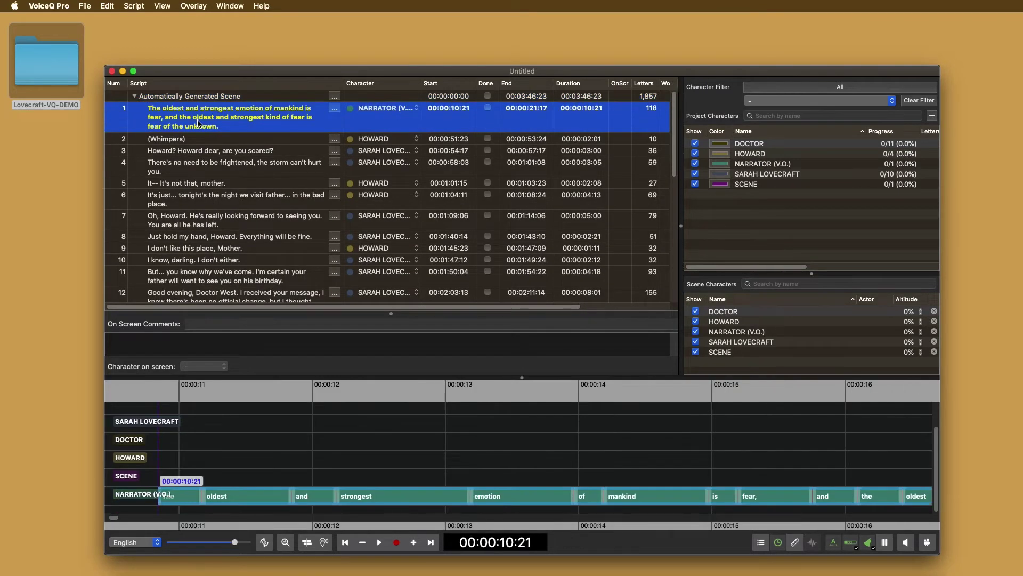
{"action": "left_click_drag", "start_coordinate": [529, 377], "coordinate": [531, 340]}
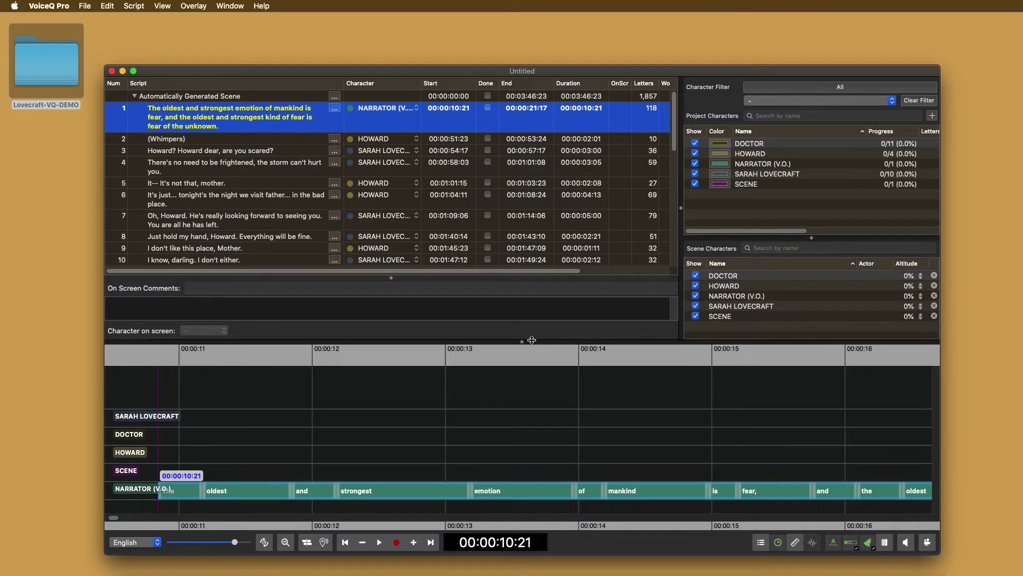
{"action": "left_click", "coordinate": [585, 441]}
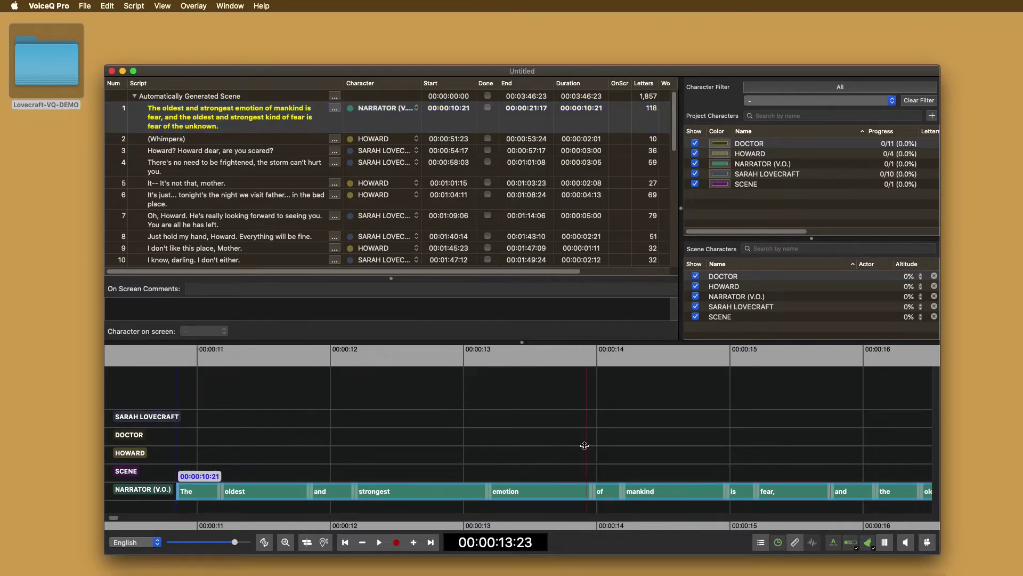
Jump to lines 4, 5 and 7, zoom the timeline out, and open Lovecraft-VQ-DEMO
{"action": "left_click", "coordinate": [285, 168]}
{"action": "left_click", "coordinate": [263, 186]}
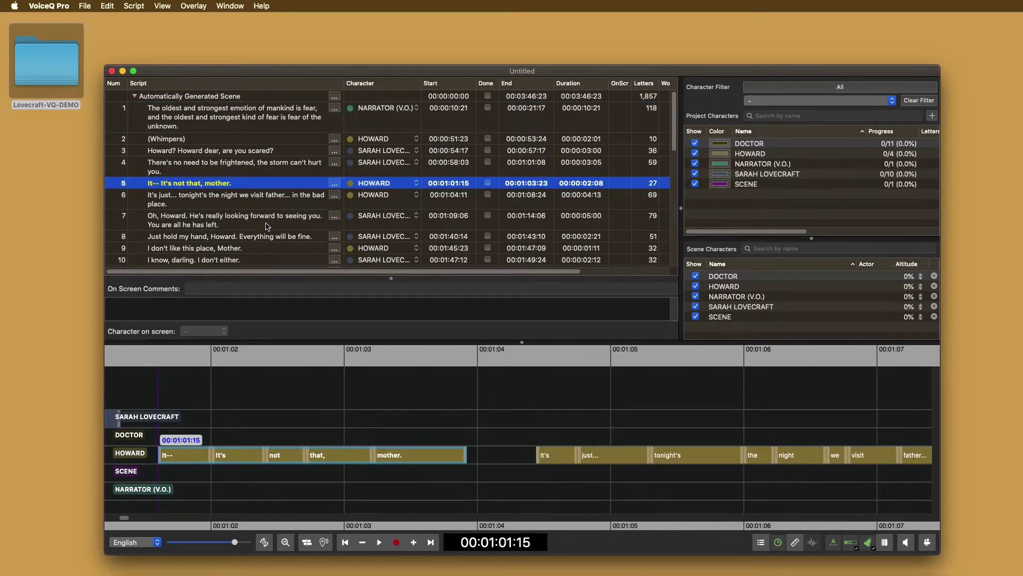
{"action": "left_click", "coordinate": [267, 224]}
{"action": "left_click_drag", "start_coordinate": [236, 543], "coordinate": [212, 547]}
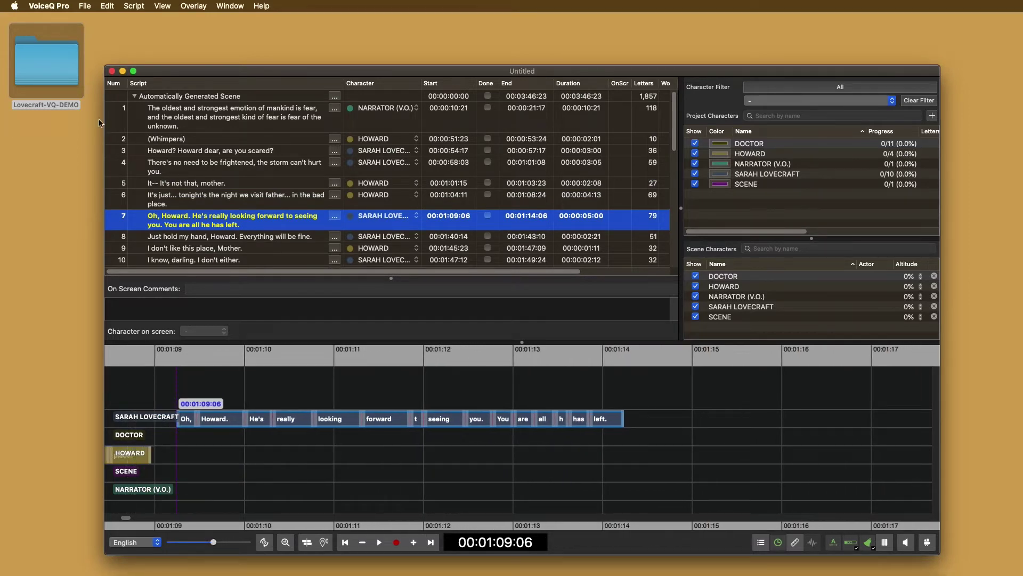
{"action": "double_click", "coordinate": [66, 75]}
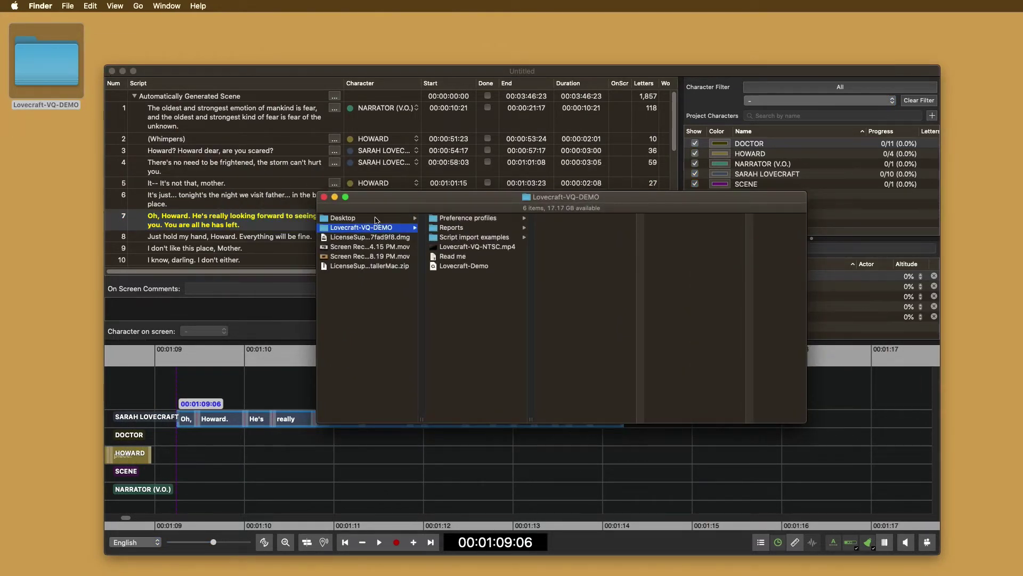
Import Lovecraft-VQ-NTSC.mp4 with its audio, accepting the 25.00 vs 23.97 fps frame-rate warning
{"action": "left_click_drag", "start_coordinate": [453, 246], "coordinate": [521, 471]}
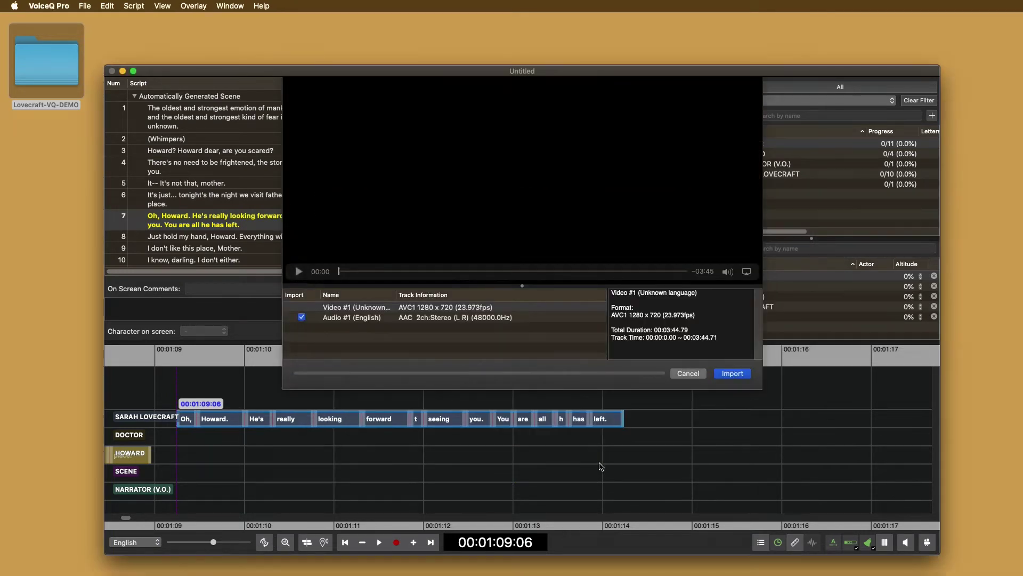
{"action": "left_click", "coordinate": [744, 377]}
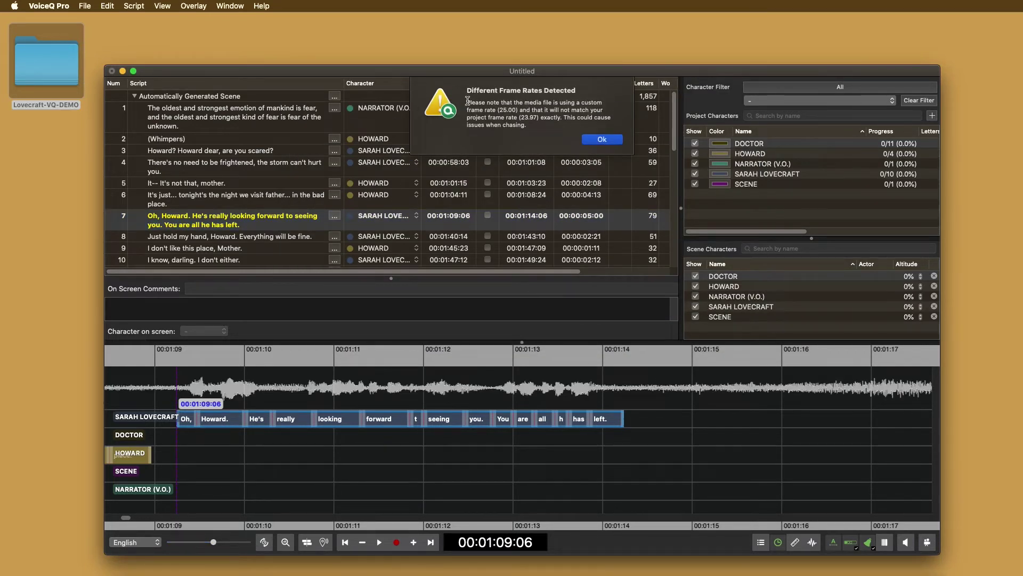
{"action": "left_click_drag", "start_coordinate": [468, 101], "coordinate": [617, 137]}
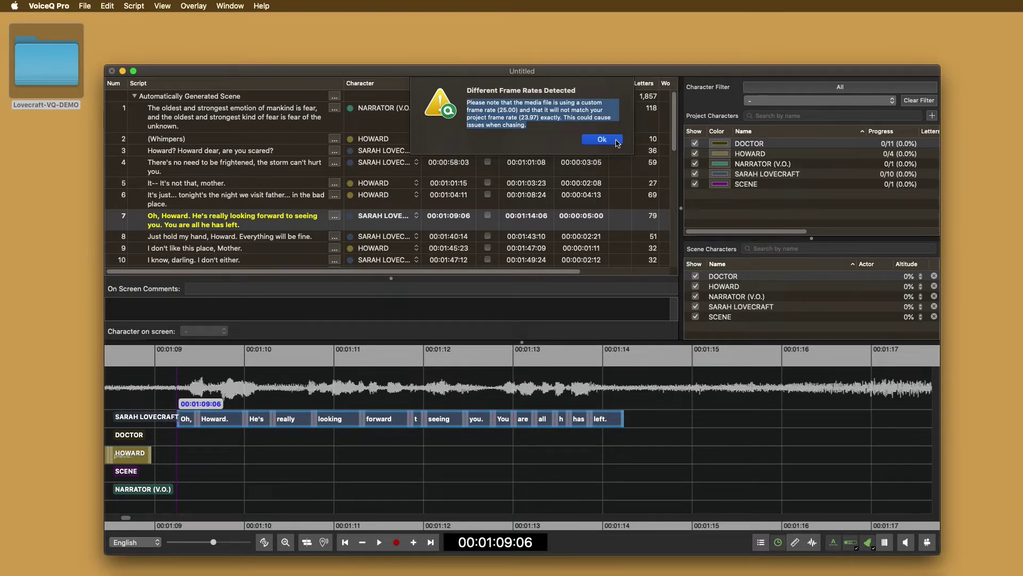
{"action": "left_click", "coordinate": [601, 140]}
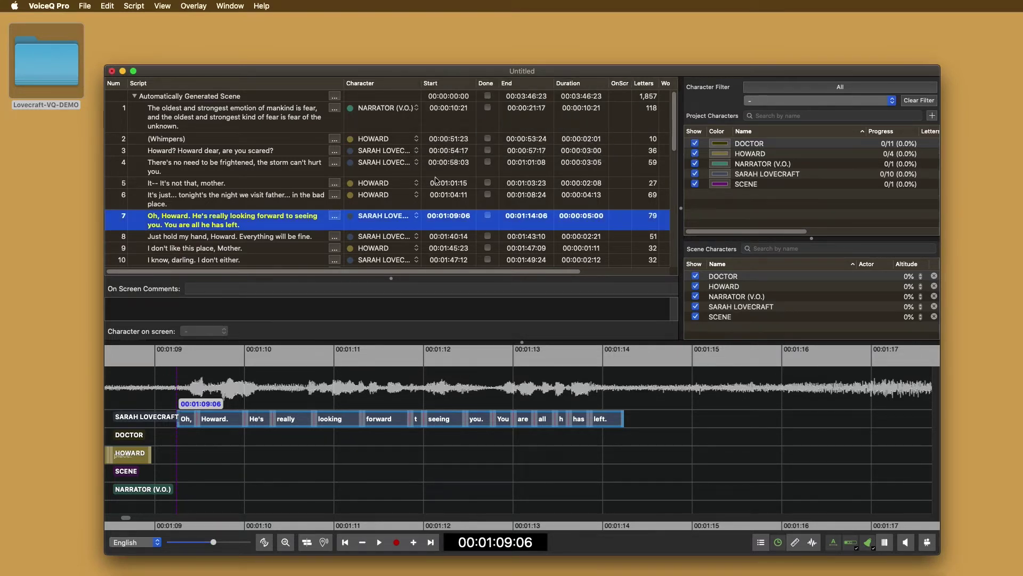
{"action": "left_click", "coordinate": [249, 204]}
In the media and language settings, set the video frame rate to 23.976 fps
{"action": "left_click", "coordinate": [249, 217]}
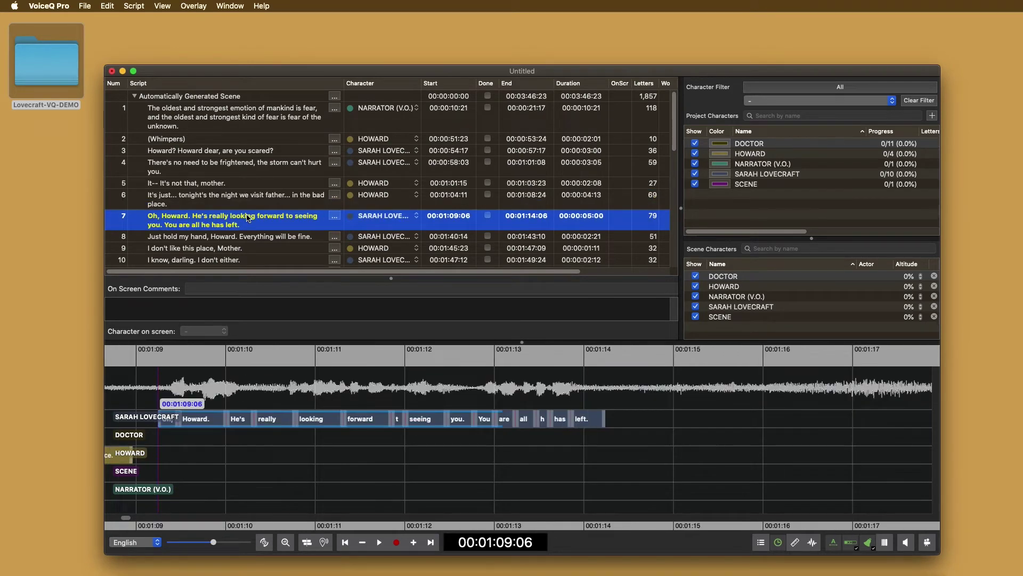
{"action": "left_click", "coordinate": [162, 6]}
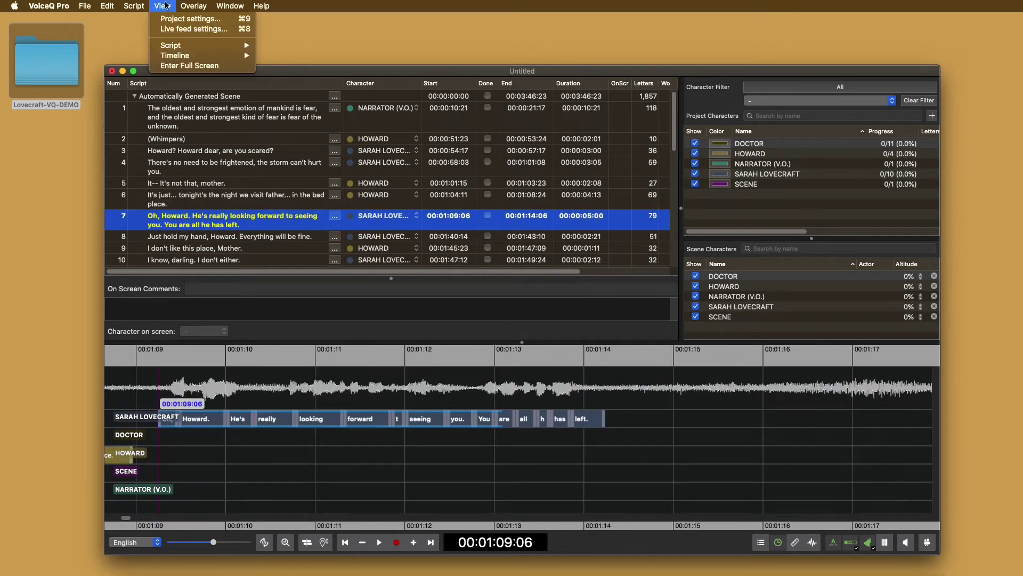
{"action": "left_click", "coordinate": [168, 20]}
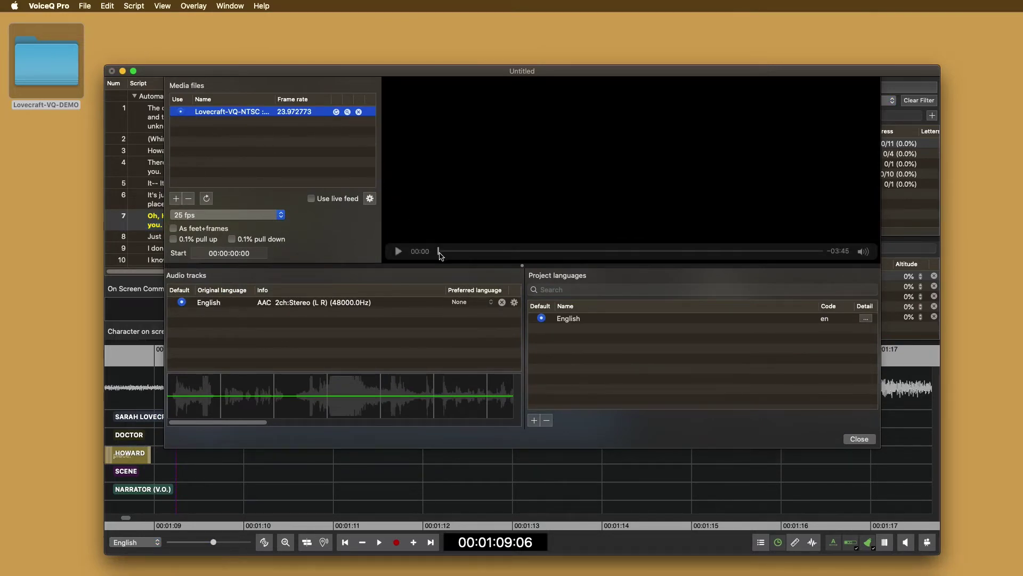
{"action": "left_click_drag", "start_coordinate": [439, 251], "coordinate": [634, 251]}
{"action": "left_click", "coordinate": [270, 215]}
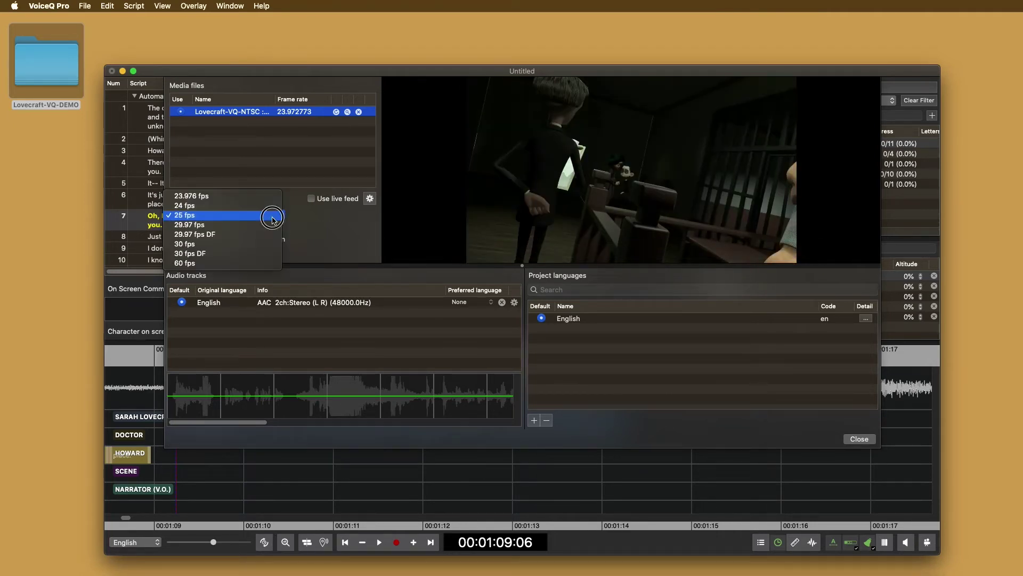
{"action": "left_click", "coordinate": [220, 197]}
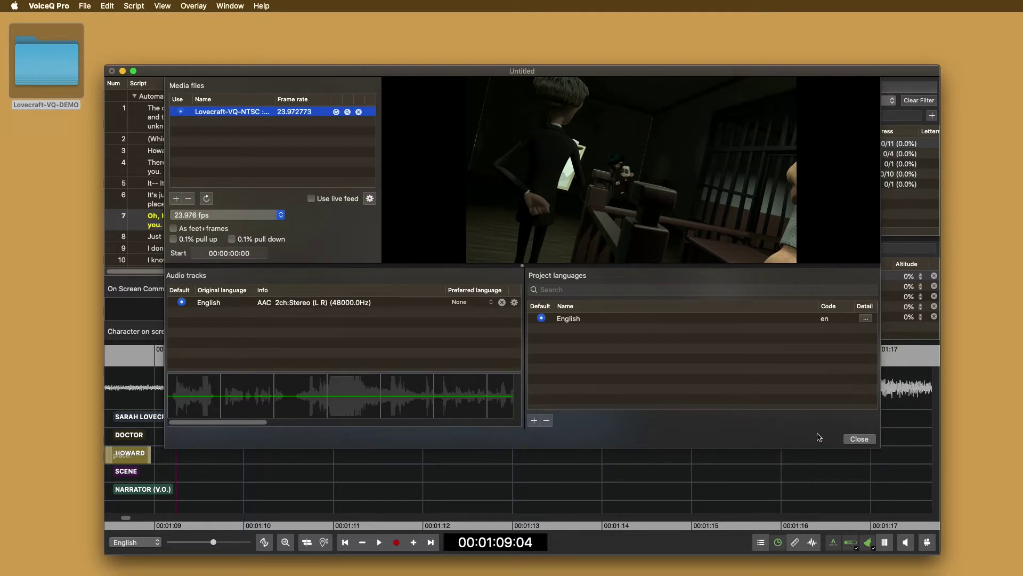
Change the start timecode to 01:00:00:00 and shift all scenes by 3603.604s
{"action": "left_click", "coordinate": [254, 253]}
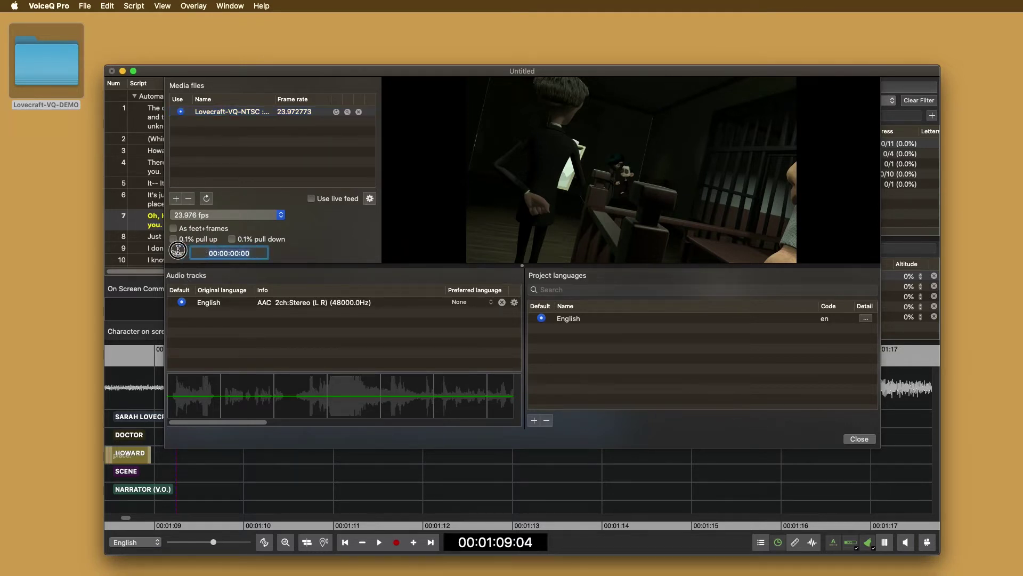
{"action": "mouse_move", "coordinate": [525, 254]}
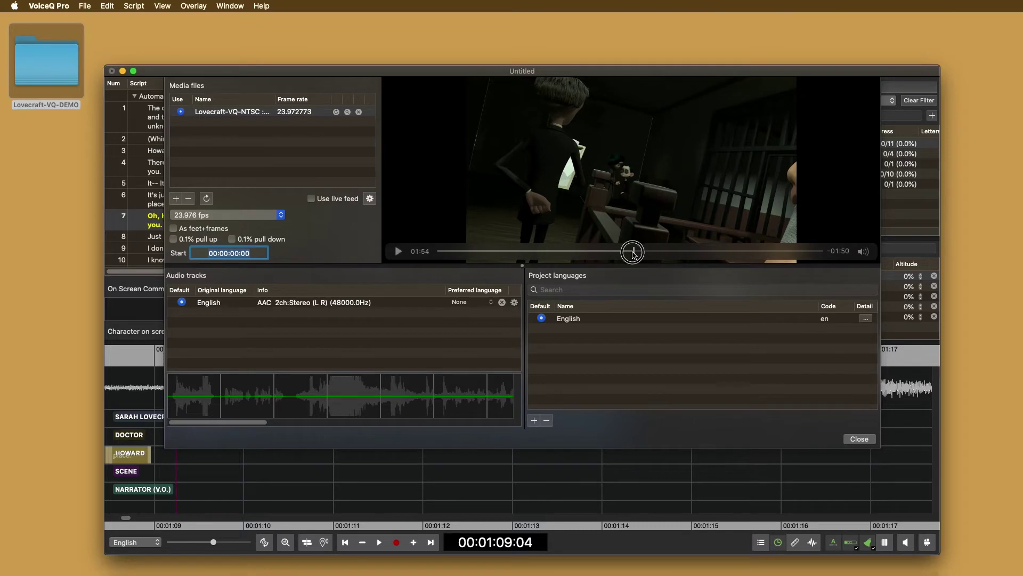
{"action": "left_click_drag", "start_coordinate": [633, 253], "coordinate": [549, 250]}
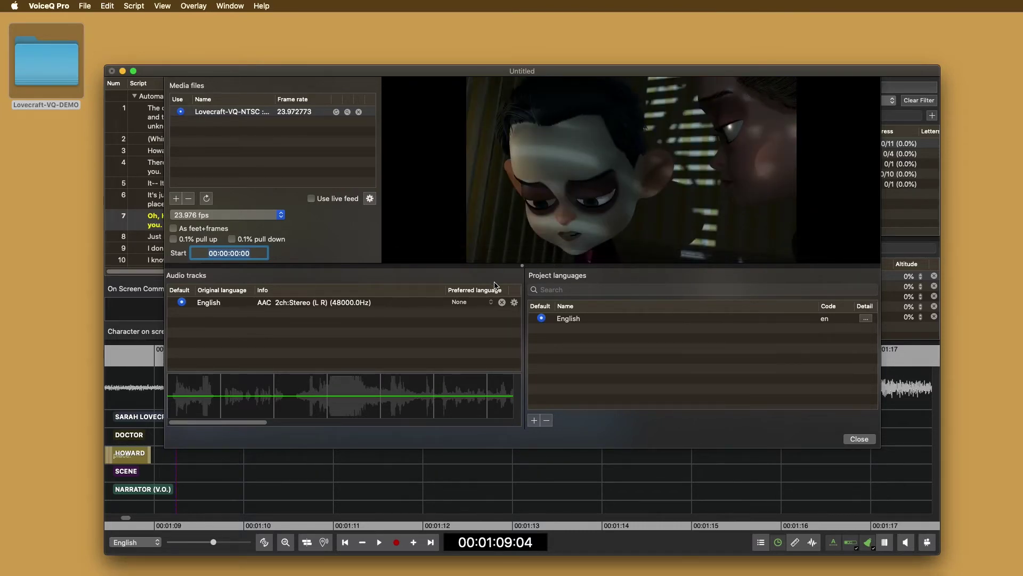
{"action": "left_click", "coordinate": [684, 381]}
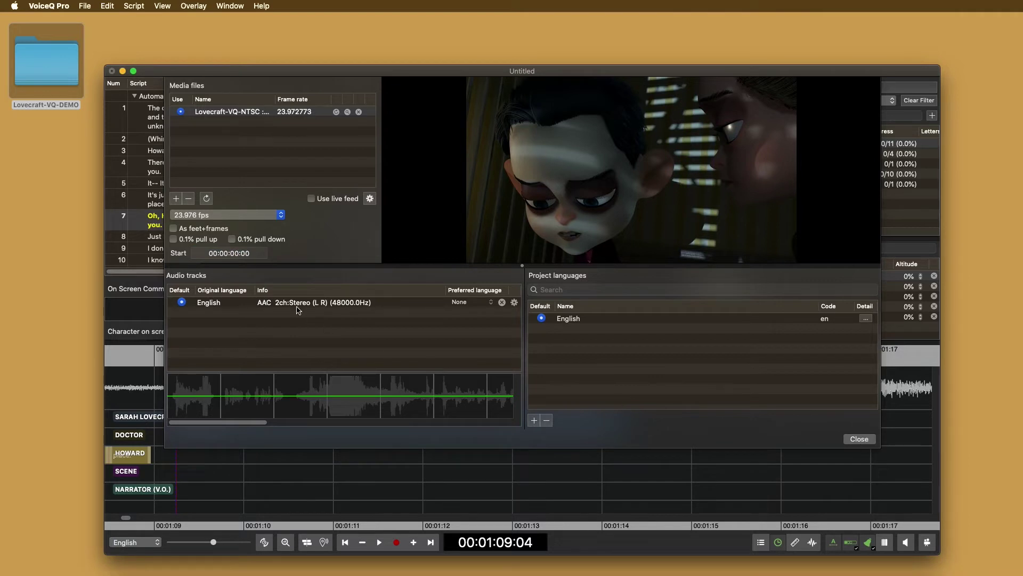
{"action": "left_click_drag", "start_coordinate": [255, 254], "coordinate": [193, 254]}
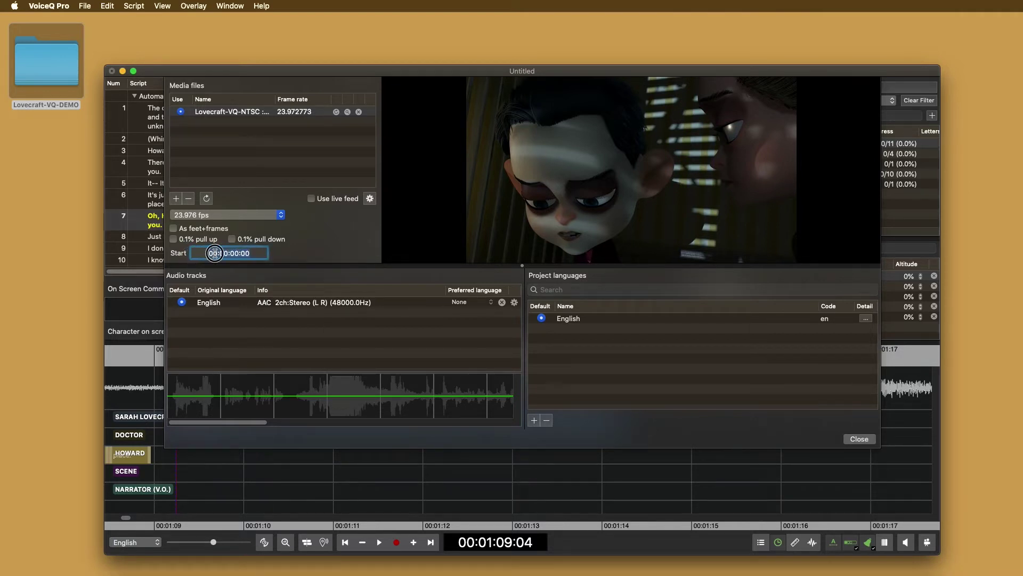
{"action": "left_click", "coordinate": [209, 253]}
{"action": "type", "text": "1"}
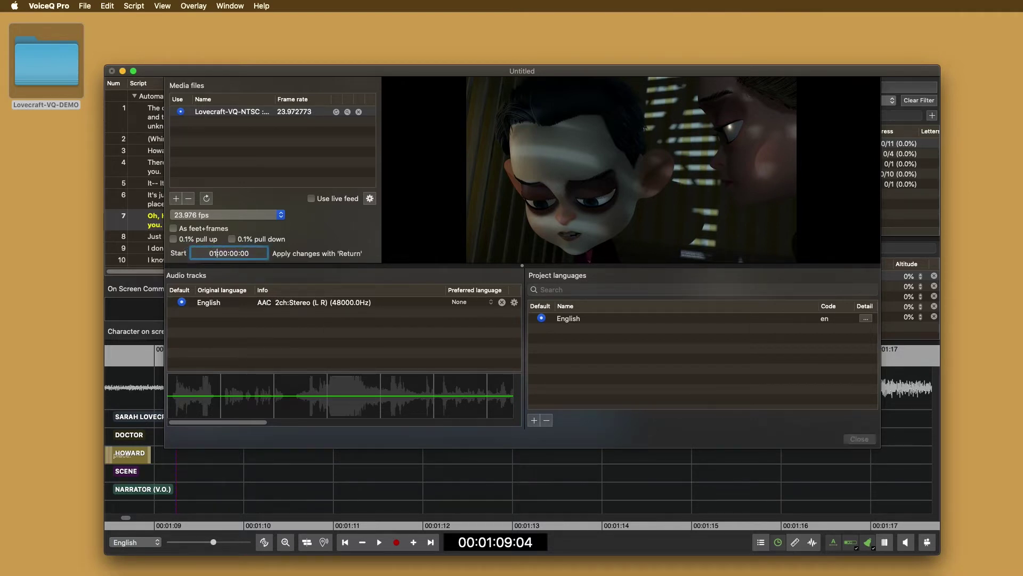
{"action": "key", "text": "Return"}
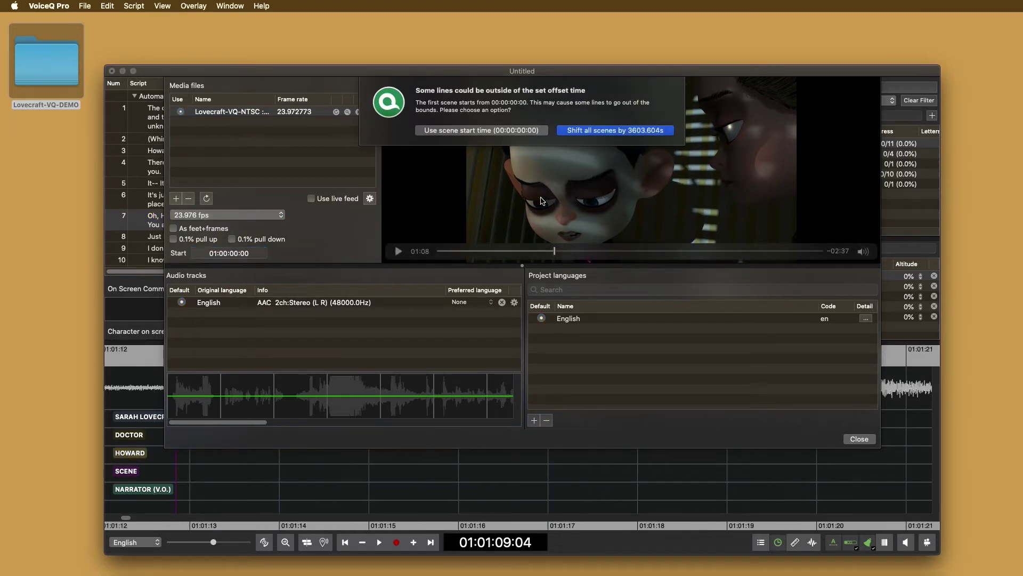
{"action": "left_click", "coordinate": [599, 131]}
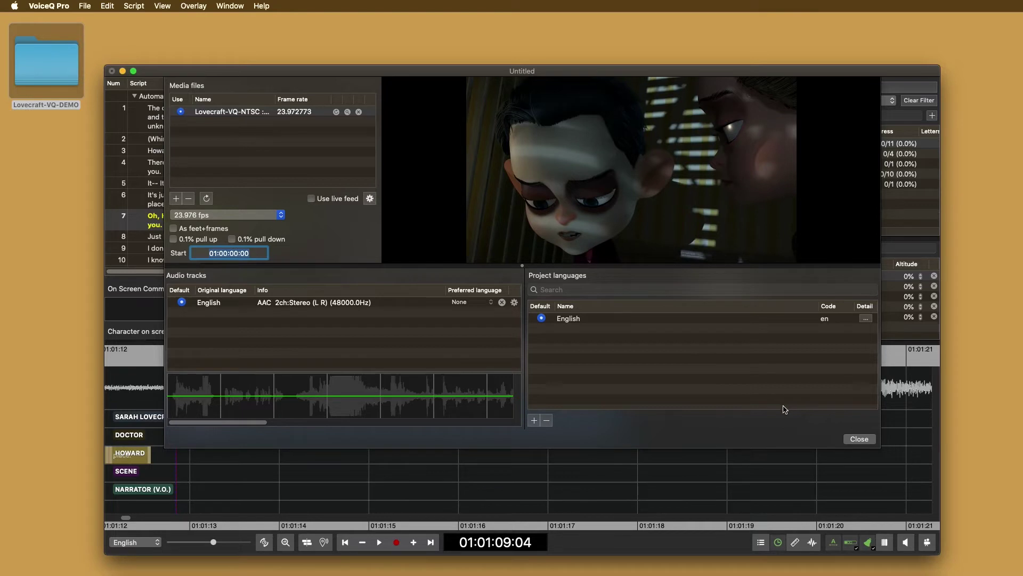
{"action": "left_click", "coordinate": [330, 342]}
{"action": "left_click", "coordinate": [290, 304]}
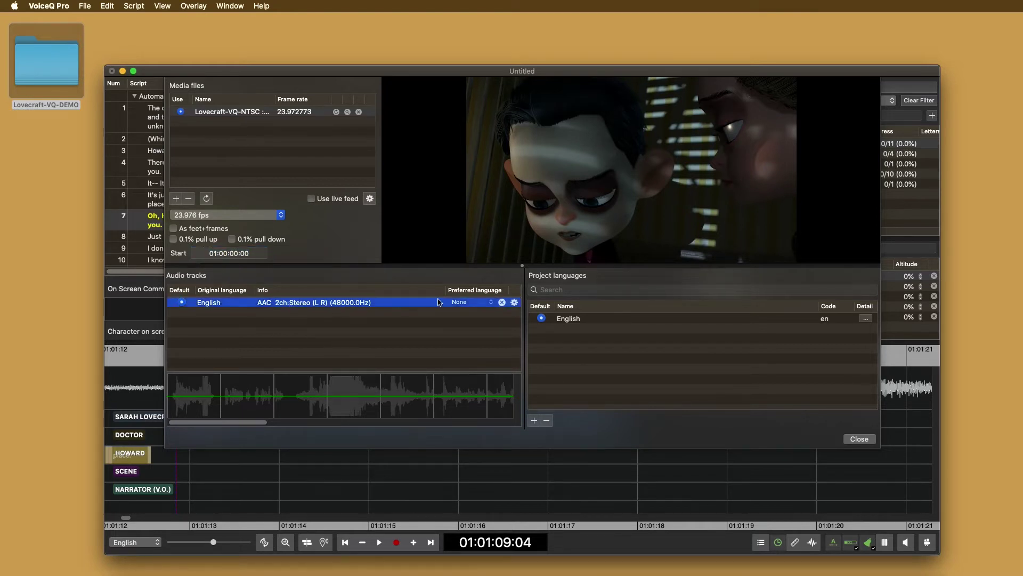
Set the audio track's preferred language to English
{"action": "left_click", "coordinate": [467, 302]}
{"action": "left_click", "coordinate": [471, 315]}
{"action": "left_click", "coordinate": [593, 318]}
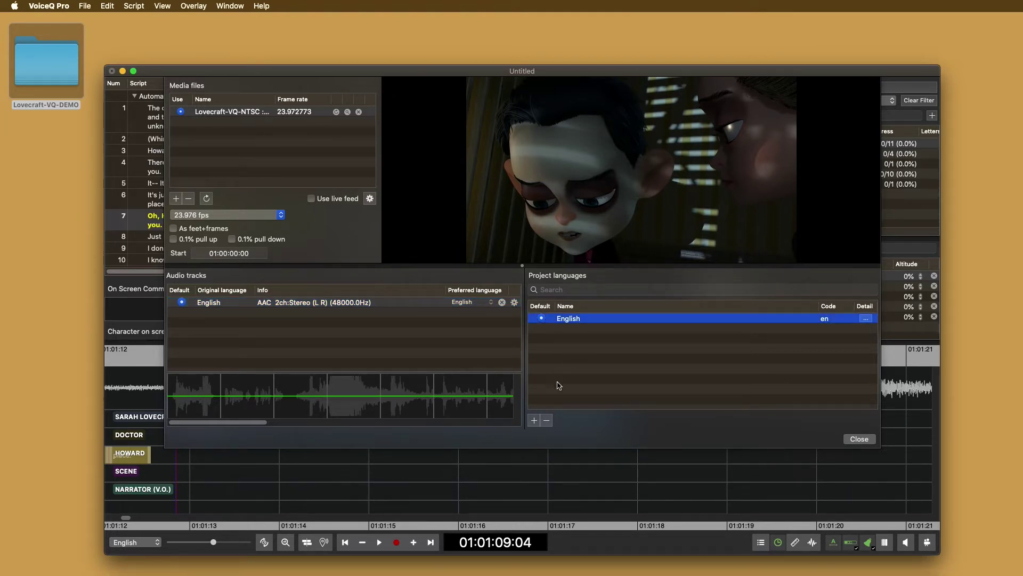
Search 'fre' to add French as a project language, then close the settings
{"action": "left_click", "coordinate": [534, 420]}
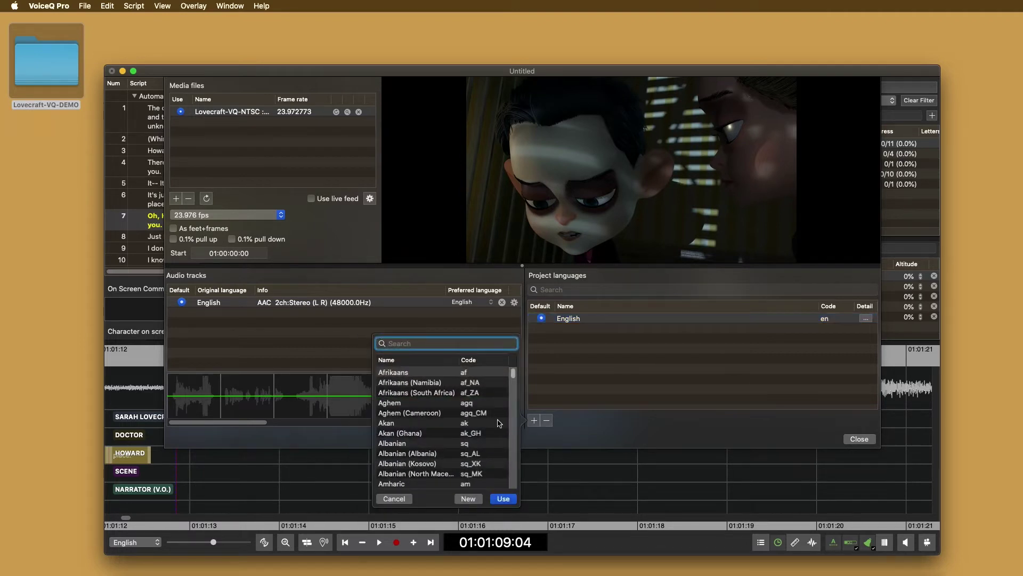
{"action": "scroll", "coordinate": [468, 434], "scroll_direction": "down", "scroll_amount": 10}
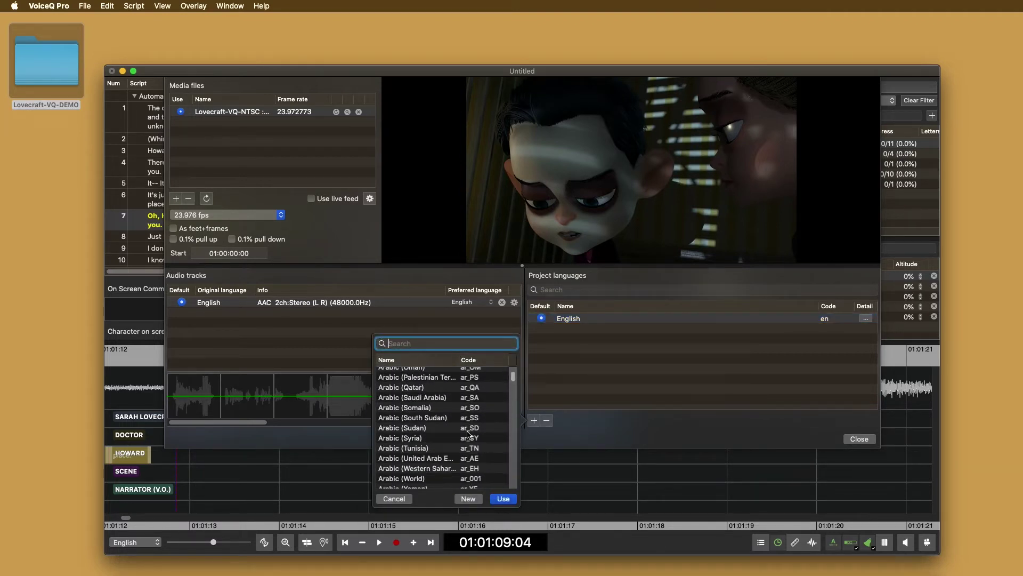
{"action": "scroll", "coordinate": [468, 431], "scroll_direction": "up", "scroll_amount": 10}
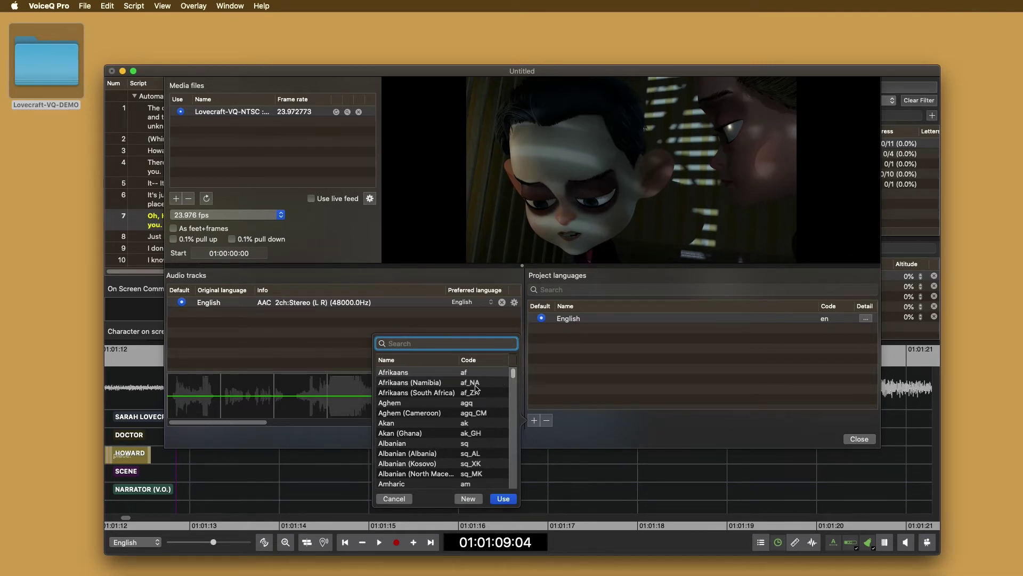
{"action": "type", "text": "french"}
{"action": "left_click", "coordinate": [481, 376]}
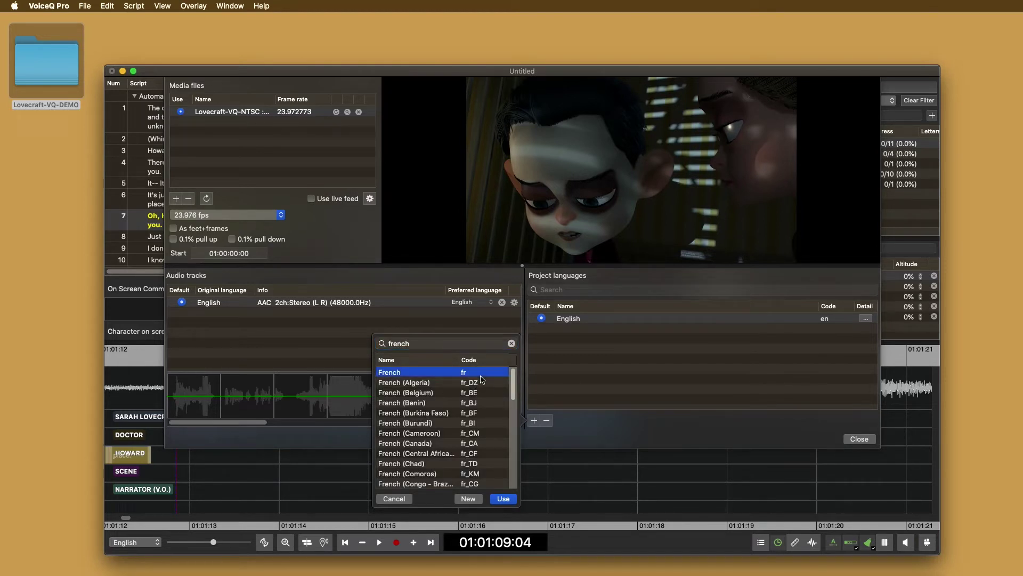
{"action": "left_click", "coordinate": [503, 498]}
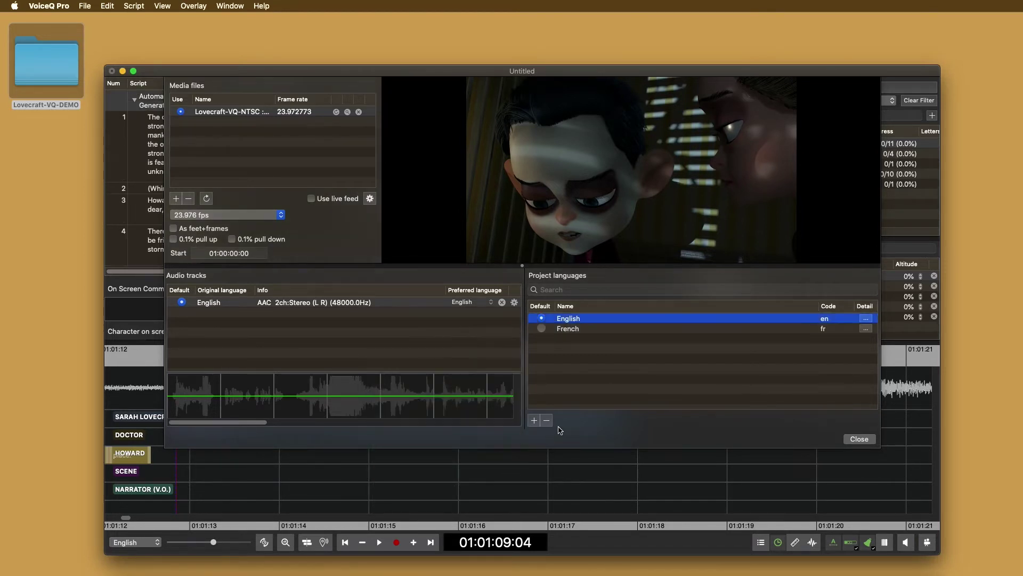
{"action": "left_click", "coordinate": [859, 439]}
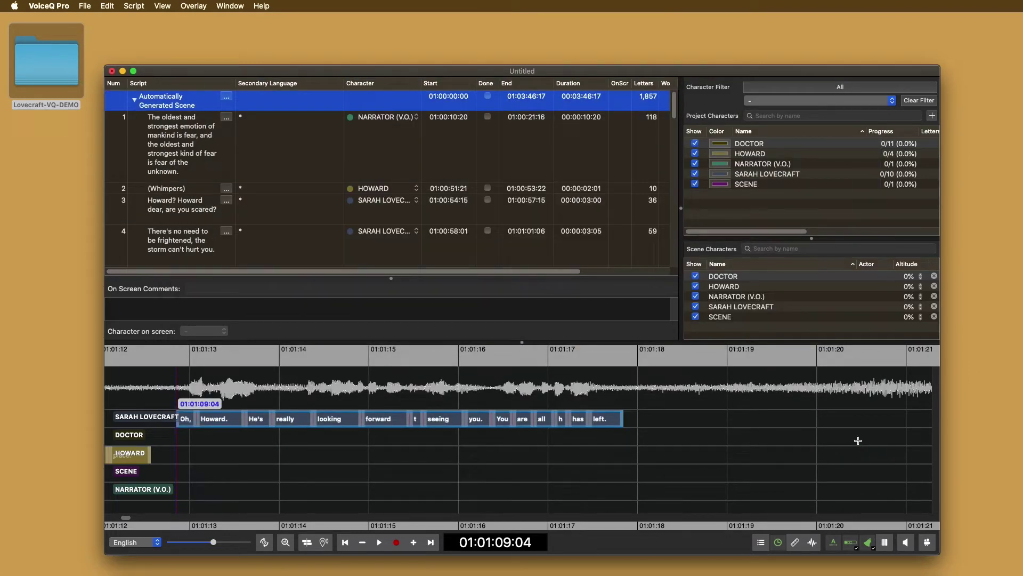
Hide and then re-show the Secondary Language column in the script table
{"action": "left_click", "coordinate": [277, 158]}
{"action": "right_click", "coordinate": [195, 85]}
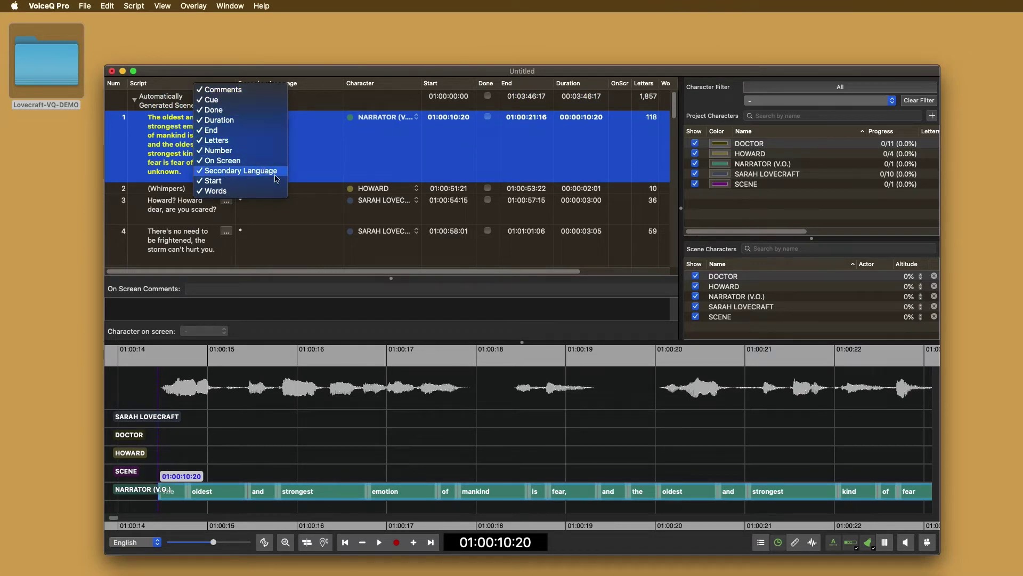
{"action": "left_click", "coordinate": [251, 172]}
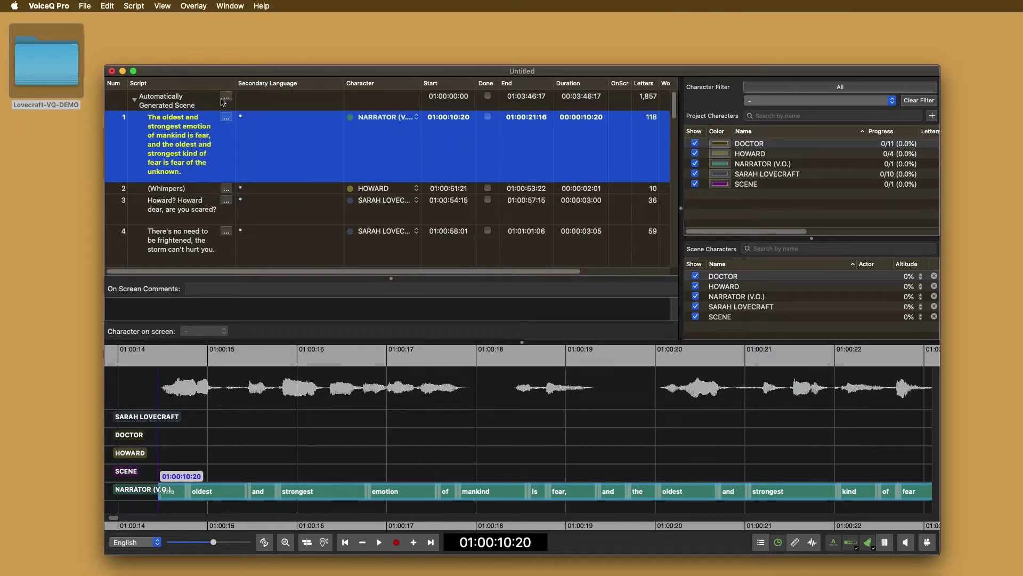
{"action": "right_click", "coordinate": [216, 85]}
{"action": "left_click", "coordinate": [260, 170]}
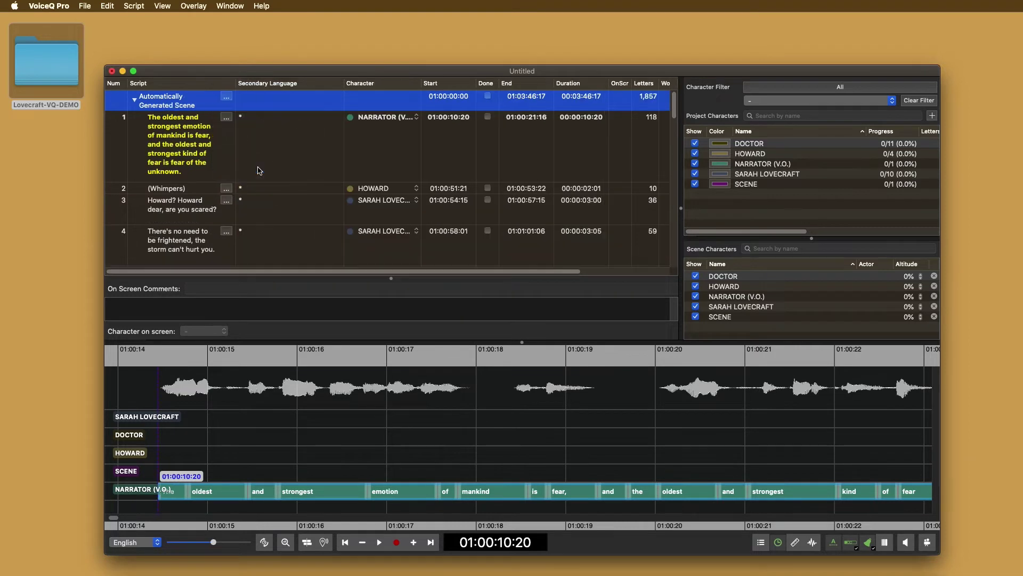
{"action": "right_click", "coordinate": [229, 86]}
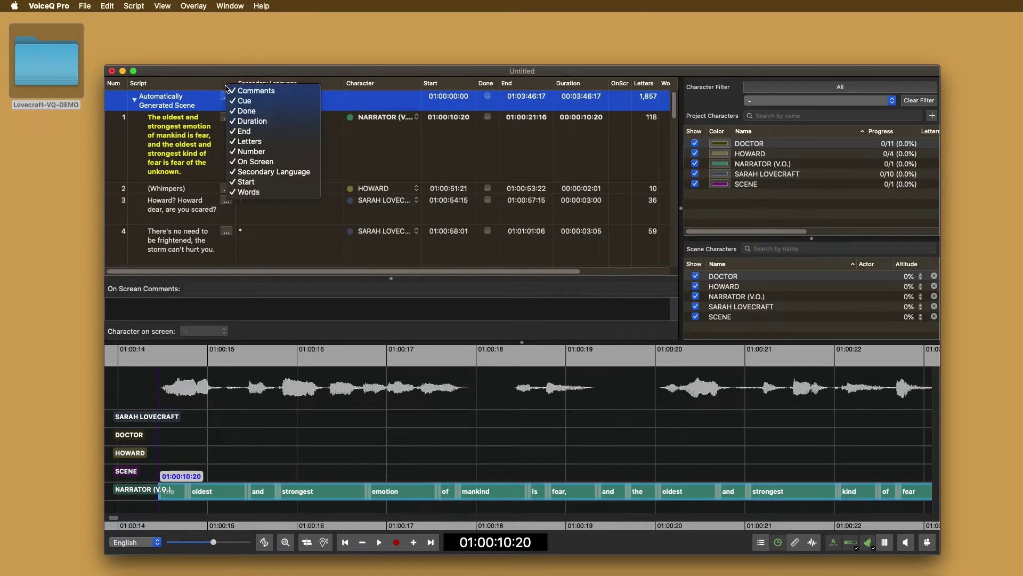
{"action": "key", "text": "Escape"}
Edit the narrator's line 1 cells, then pick French from the script language pop-up
{"action": "left_click", "coordinate": [242, 119]}
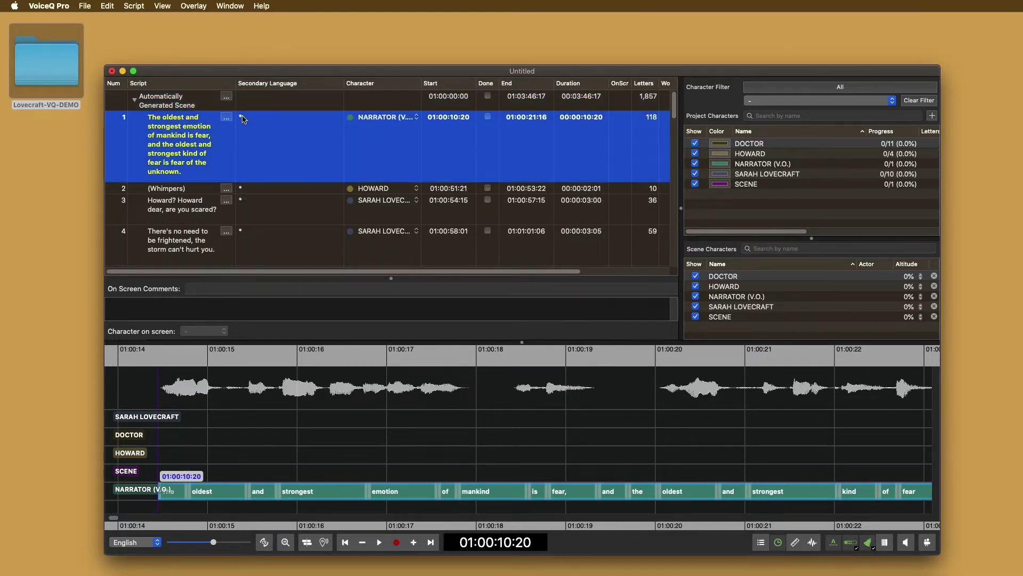
{"action": "left_click", "coordinate": [242, 118]}
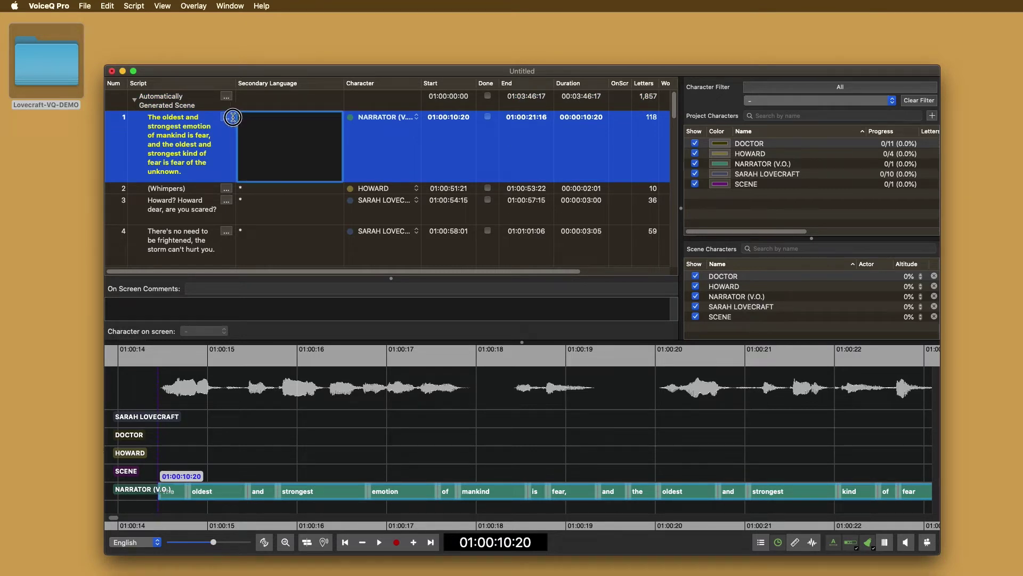
{"action": "left_click", "coordinate": [197, 153]}
{"action": "left_click", "coordinate": [195, 152]}
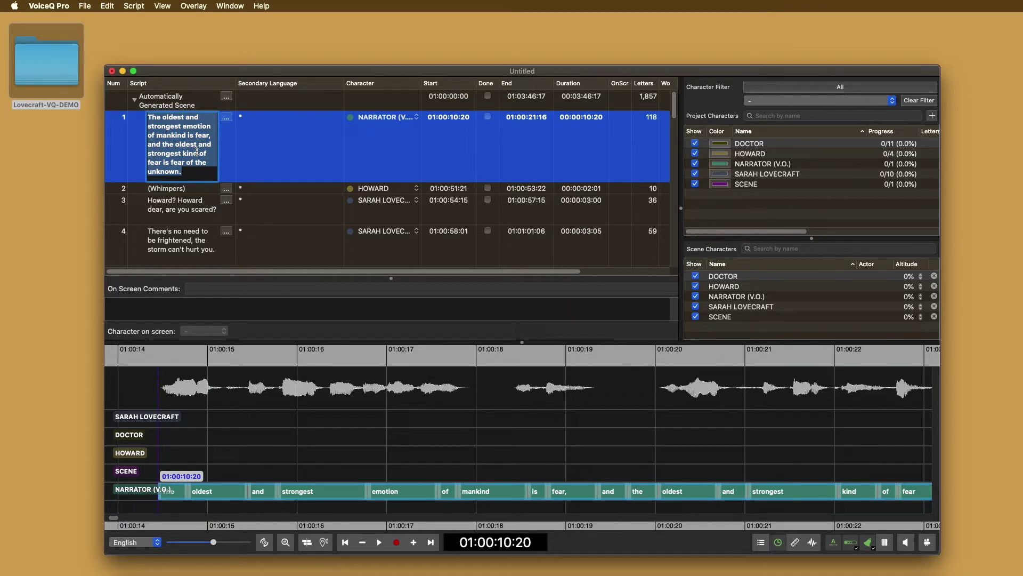
{"action": "left_click", "coordinate": [273, 156]}
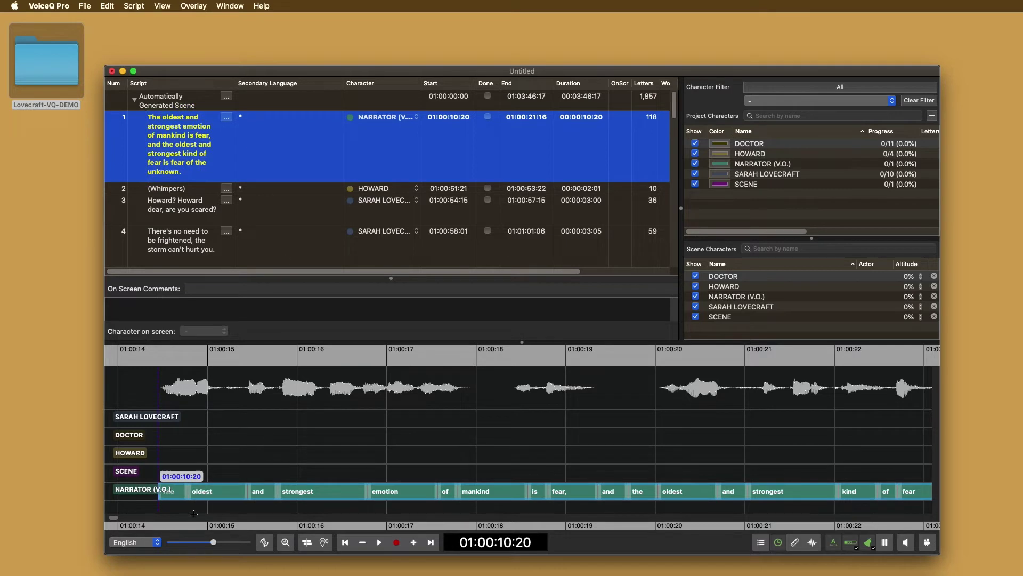
{"action": "left_click", "coordinate": [157, 542]}
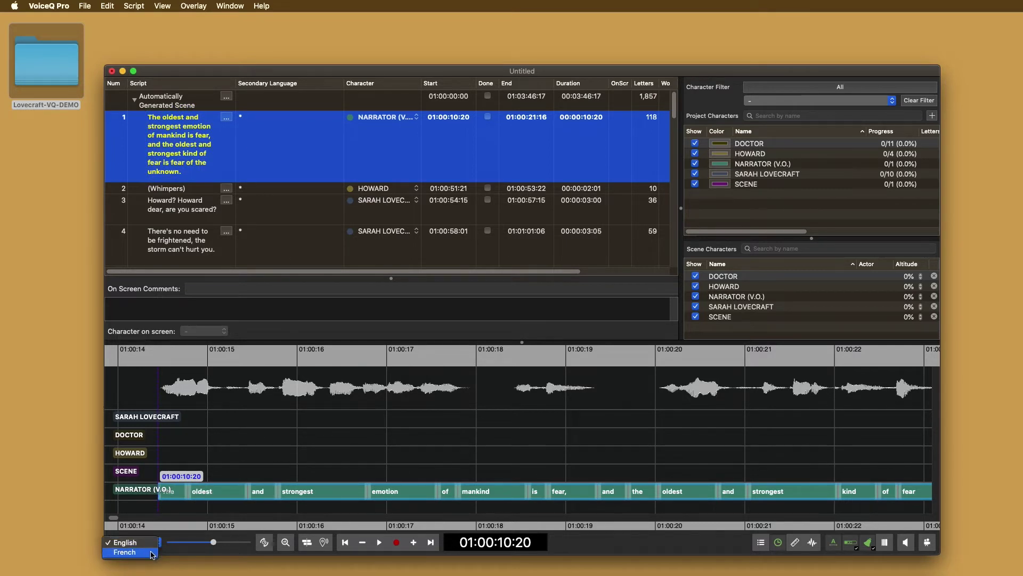
{"action": "left_click", "coordinate": [125, 553]}
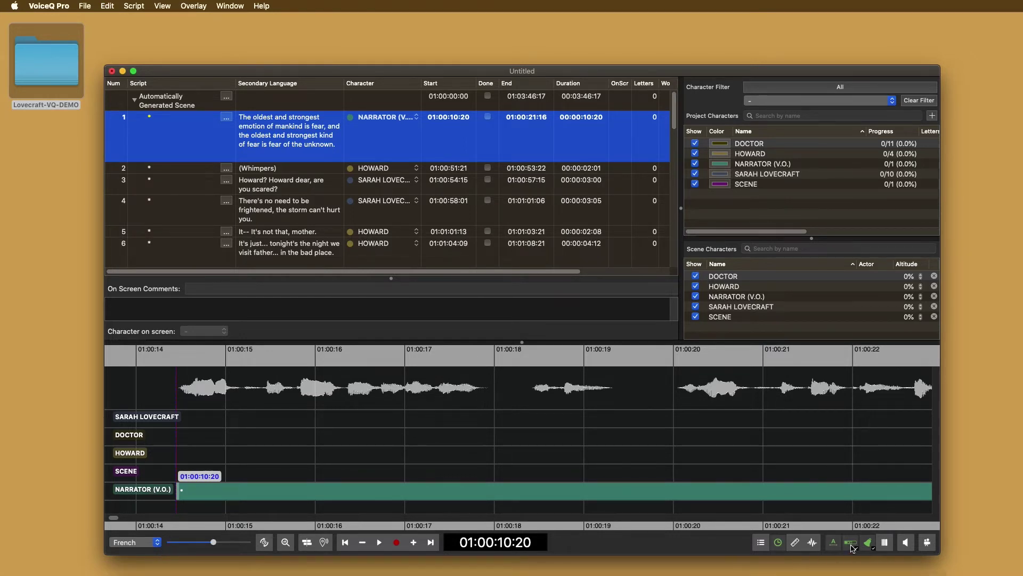
Show the video with its rhythm-band overlay and play the narrator's line from 01:00:10:20
{"action": "left_click", "coordinate": [869, 544]}
{"action": "left_click", "coordinate": [925, 542]}
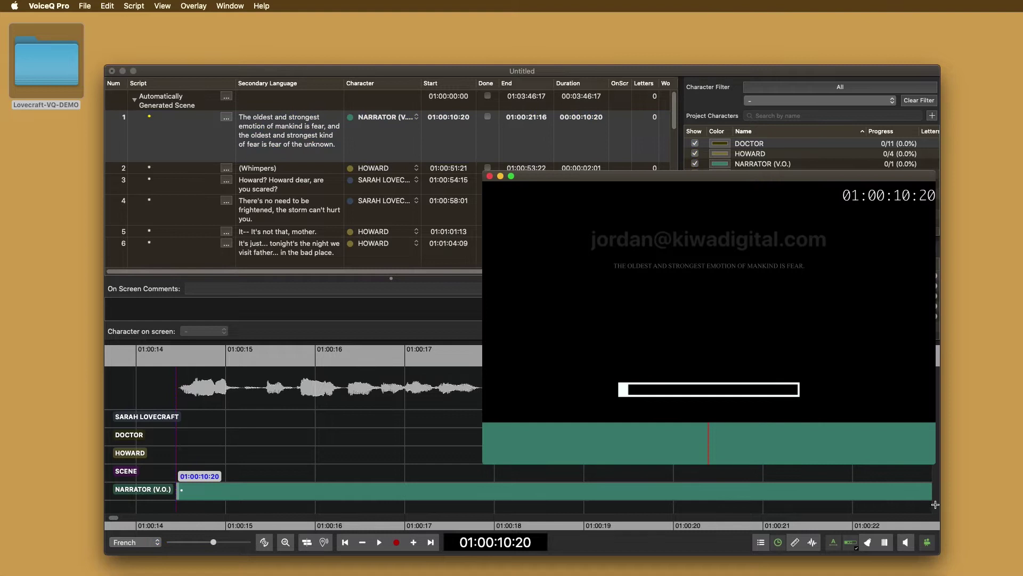
{"action": "left_click", "coordinate": [301, 421]}
{"action": "left_click", "coordinate": [258, 421]}
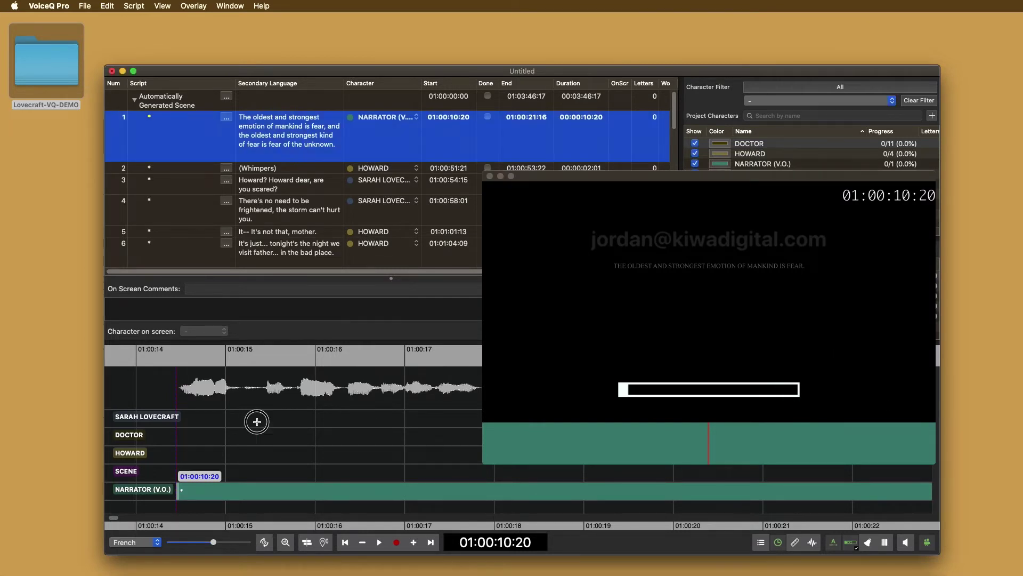
Enter 'Text' as line 1's French script text and play it back
{"action": "left_click", "coordinate": [153, 123]}
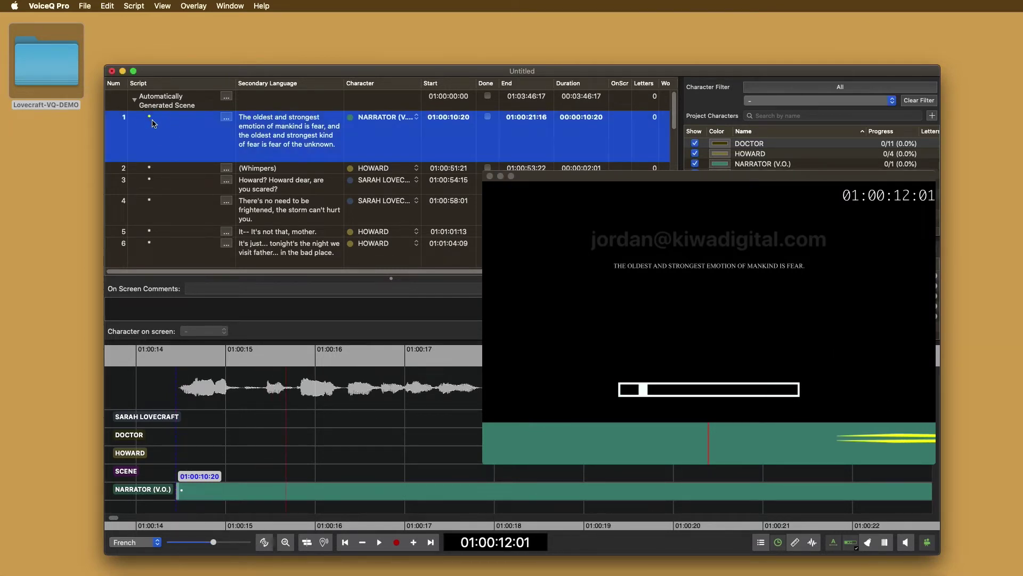
{"action": "double_click", "coordinate": [182, 147]}
{"action": "type", "text": "Text"}
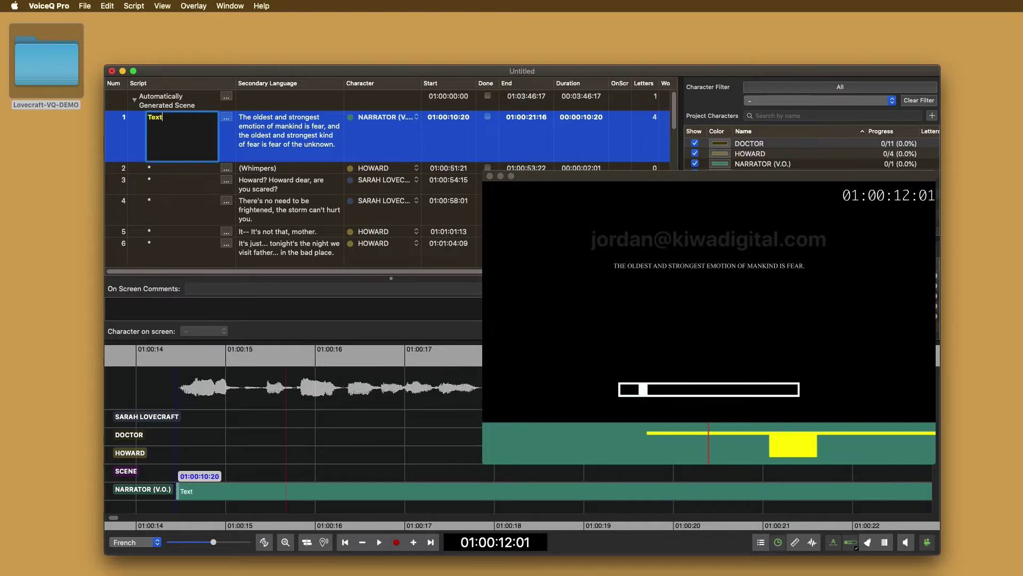
{"action": "key", "text": "Return"}
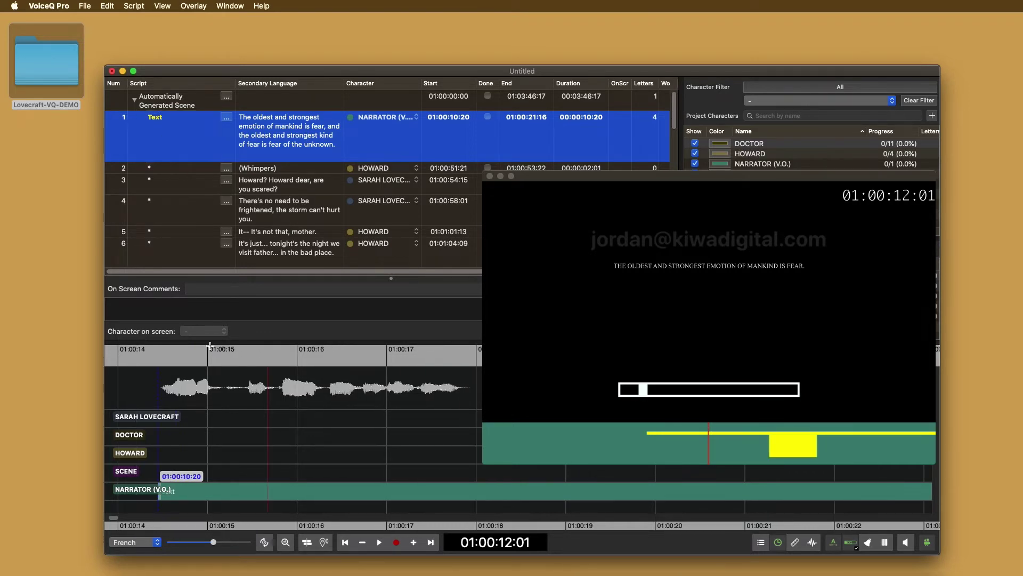
{"action": "left_click", "coordinate": [191, 445]}
{"action": "key", "text": "space"}
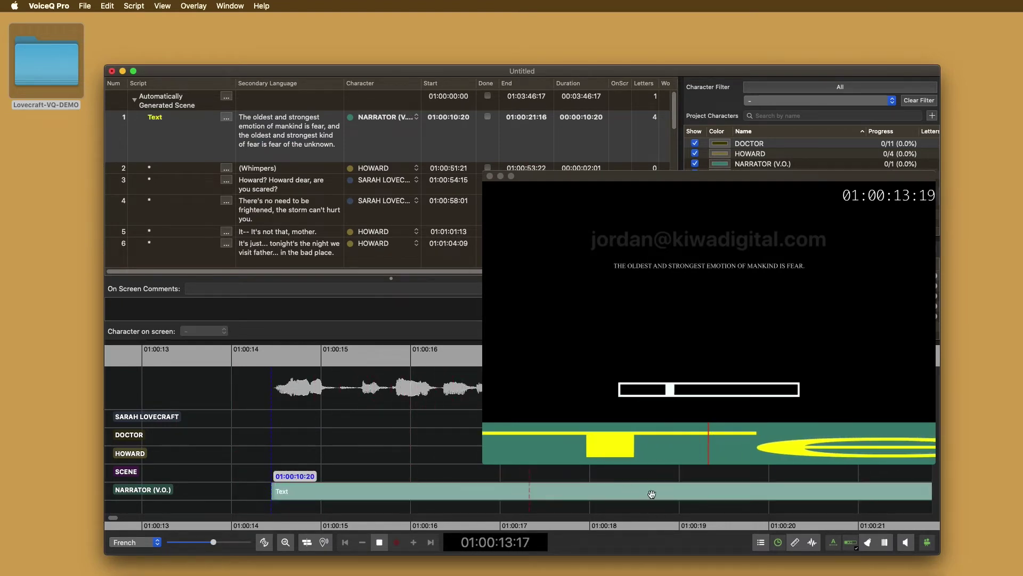
{"action": "key", "text": "space"}
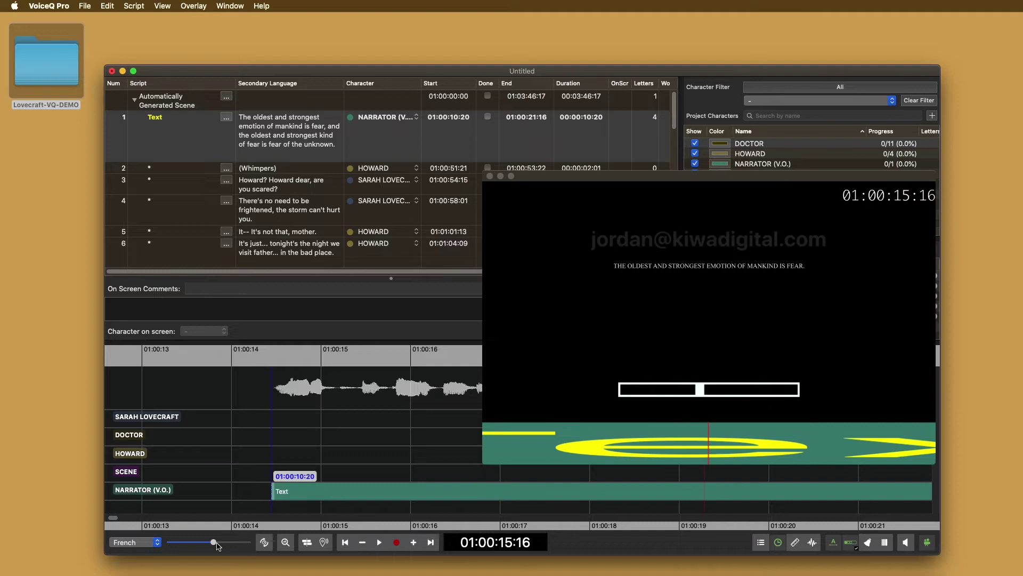
{"action": "left_click_drag", "start_coordinate": [216, 543], "coordinate": [180, 543]}
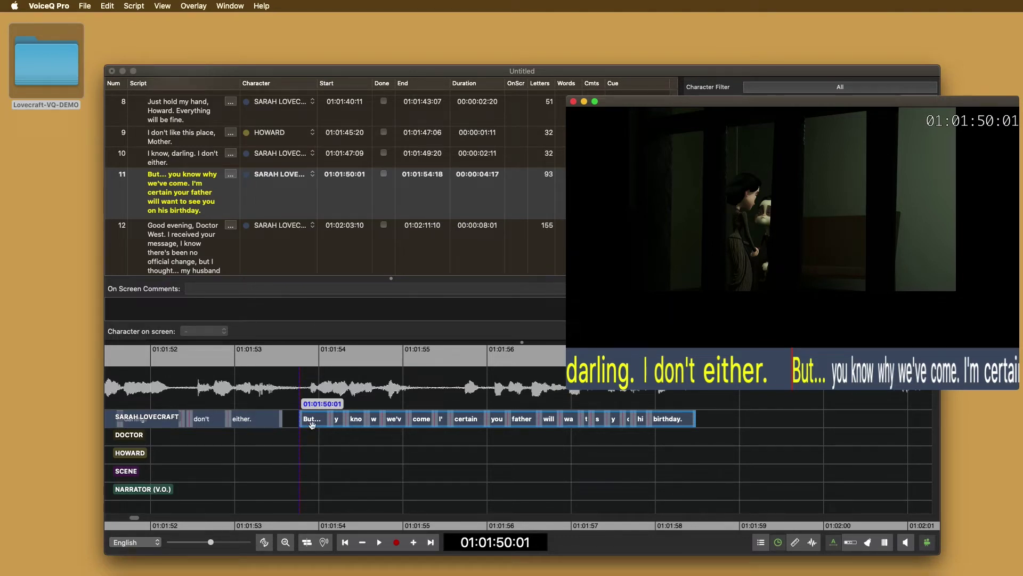
Play to preview line 11, jump to its end, and nudge the video window up
{"action": "left_click", "coordinate": [311, 424]}
{"action": "key", "text": "space"}
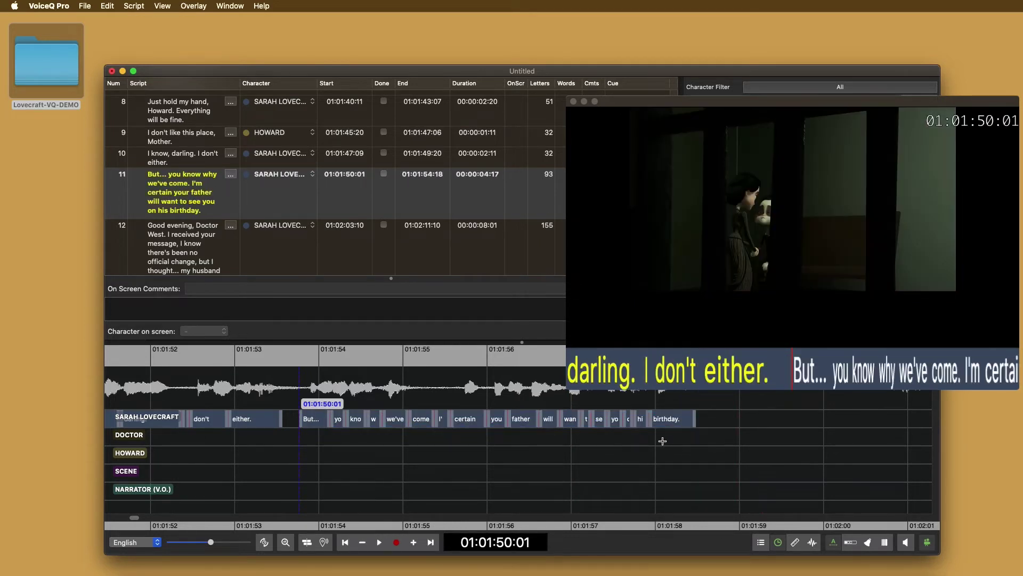
{"action": "left_click", "coordinate": [673, 423]}
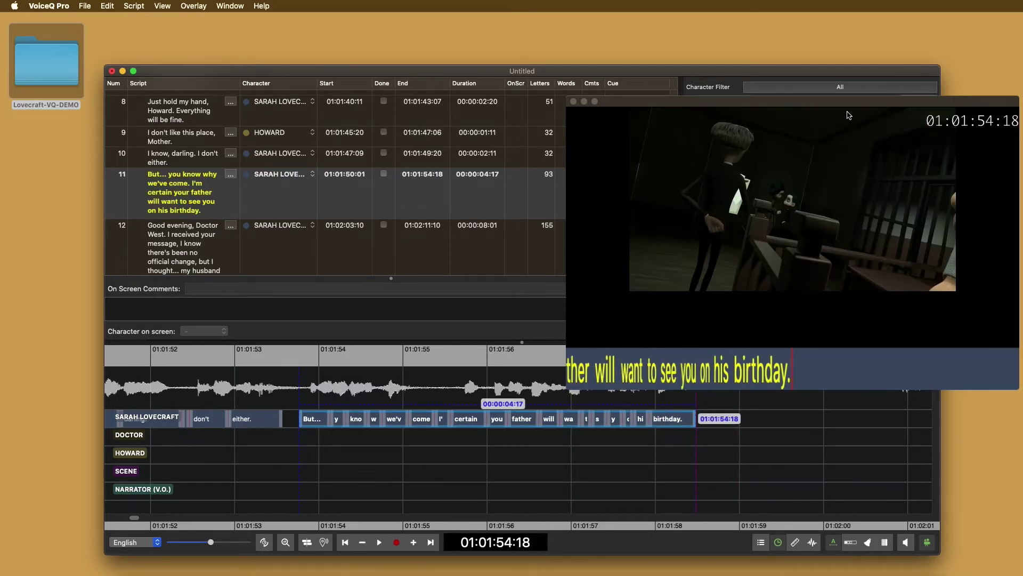
{"action": "left_click_drag", "start_coordinate": [849, 115], "coordinate": [845, 95]}
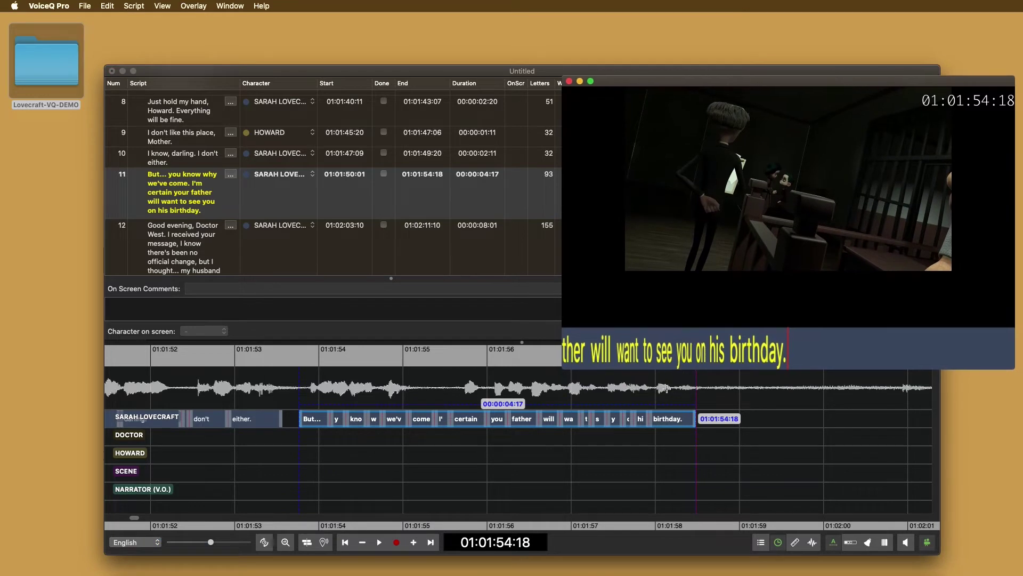
{"action": "left_click", "coordinate": [710, 409]}
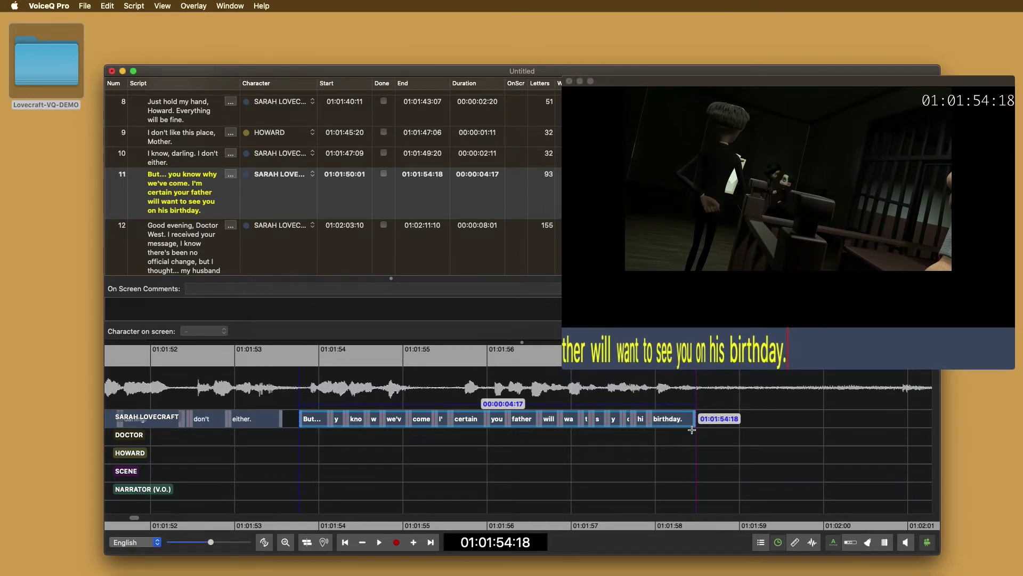
{"action": "left_click", "coordinate": [795, 429]}
Drag line 11's 'come.' and 'I'm' word cues earlier, then scrub to check timing
{"action": "scroll", "coordinate": [772, 410], "scroll_direction": "up", "scroll_amount": 2}
{"action": "left_click_drag", "start_coordinate": [662, 458], "coordinate": [365, 442]}
{"action": "left_click", "coordinate": [331, 442]}
{"action": "key", "text": "space"}
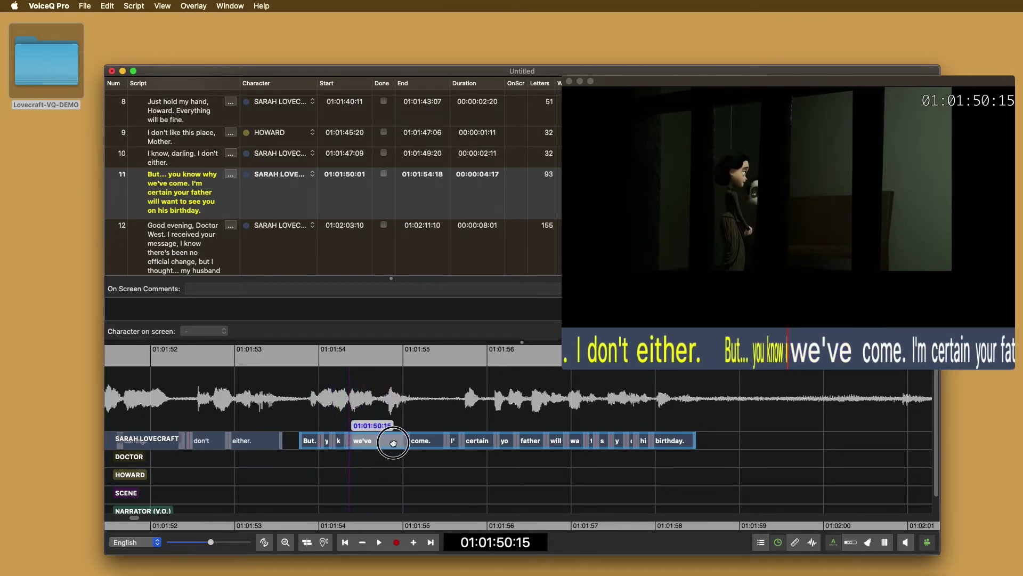
{"action": "mouse_move", "coordinate": [402, 443]}
{"action": "left_mouse_down"}
{"action": "mouse_move", "coordinate": [419, 442]}
{"action": "mouse_move", "coordinate": [387, 441]}
{"action": "left_mouse_up"}
{"action": "mouse_move", "coordinate": [451, 441]}
{"action": "left_mouse_down"}
{"action": "mouse_move", "coordinate": [435, 442]}
{"action": "mouse_move", "coordinate": [466, 440]}
{"action": "left_mouse_up"}
{"action": "left_click_drag", "start_coordinate": [375, 467], "coordinate": [434, 465]}
Reset line 11's word times evenly, then proportionally
{"action": "right_click", "coordinate": [439, 440]}
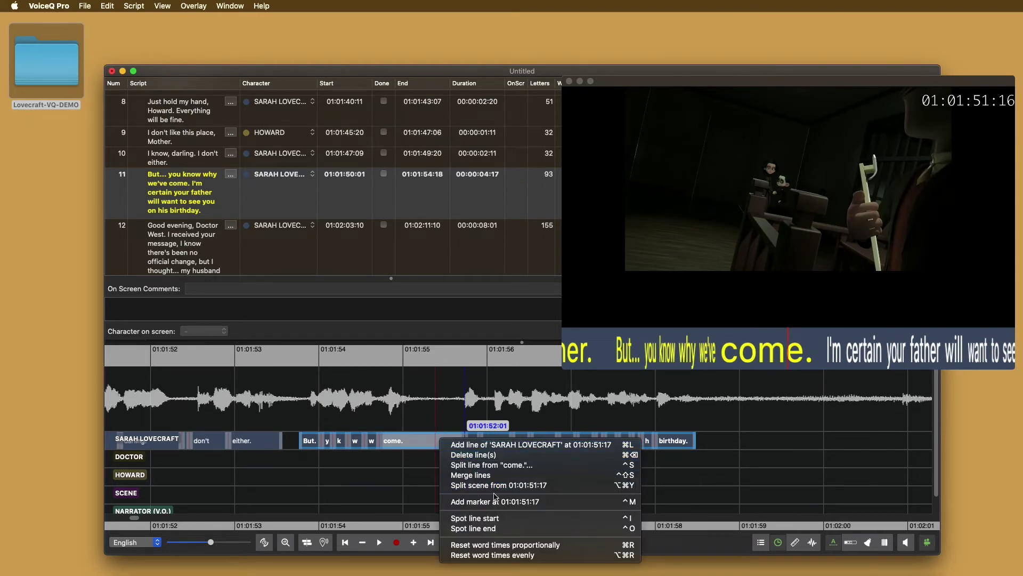
{"action": "left_click", "coordinate": [590, 556]}
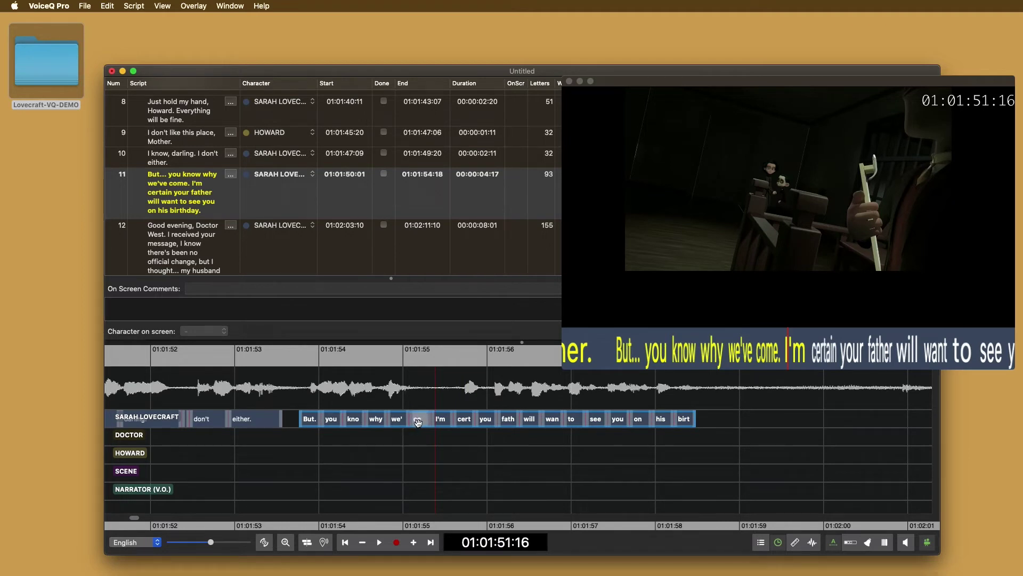
{"action": "right_click", "coordinate": [417, 422]}
{"action": "left_click", "coordinate": [560, 527]}
Make the word 'certain' start at 01:01:51:23
{"action": "left_click", "coordinate": [414, 445]}
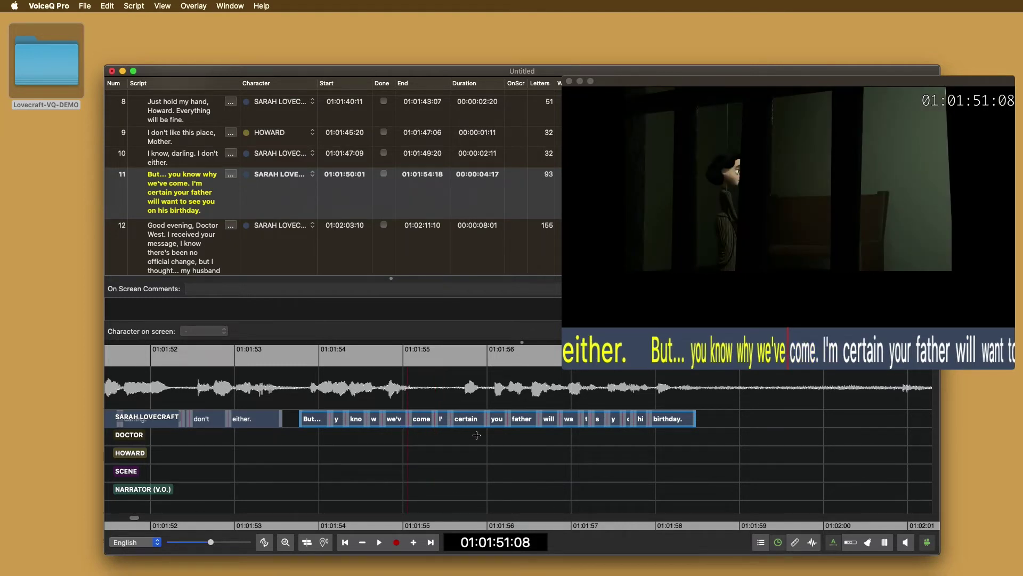
{"action": "left_click", "coordinate": [454, 441]}
{"action": "left_click", "coordinate": [362, 440]}
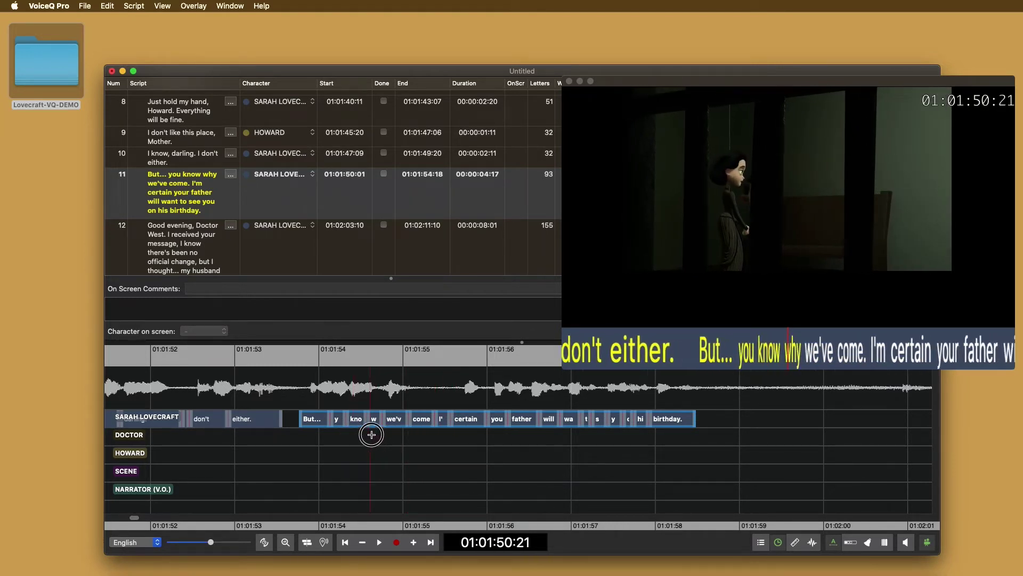
{"action": "left_click", "coordinate": [444, 435]}
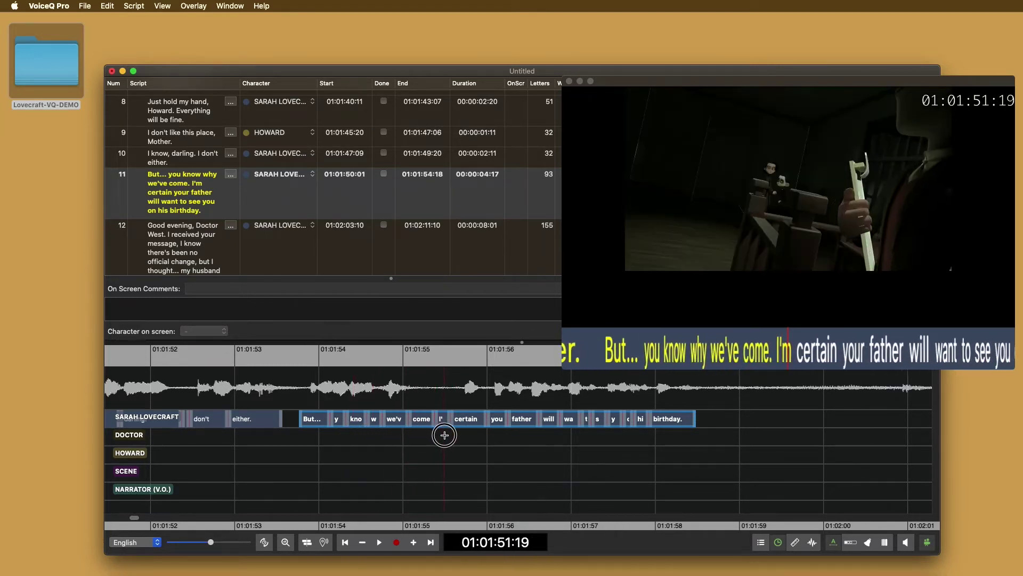
{"action": "left_click_drag", "start_coordinate": [455, 419], "coordinate": [516, 422]}
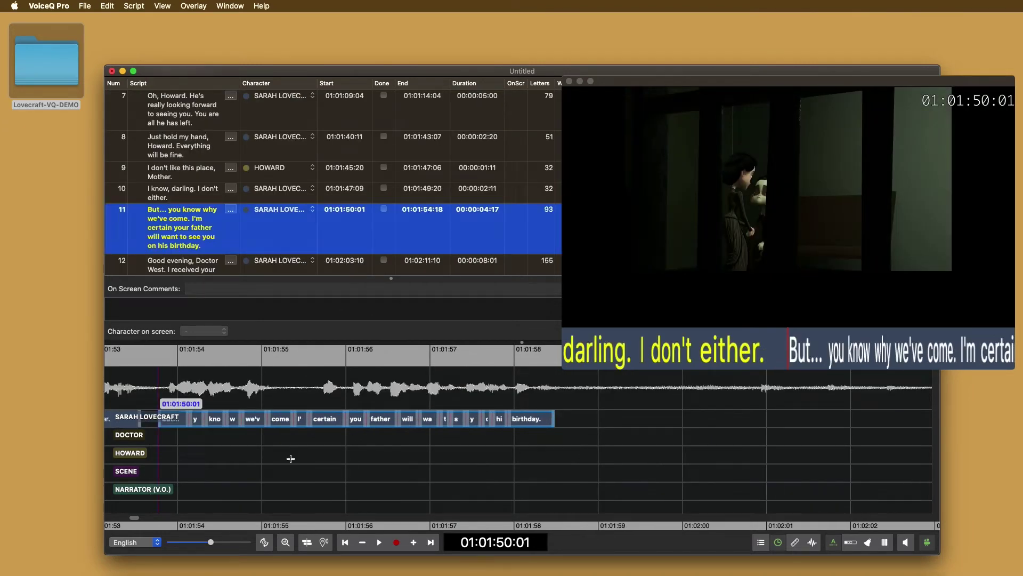
Spot line 11's start to the playhead and its end at 01:01:54:19 on 'birthday.'
{"action": "left_click", "coordinate": [242, 455]}
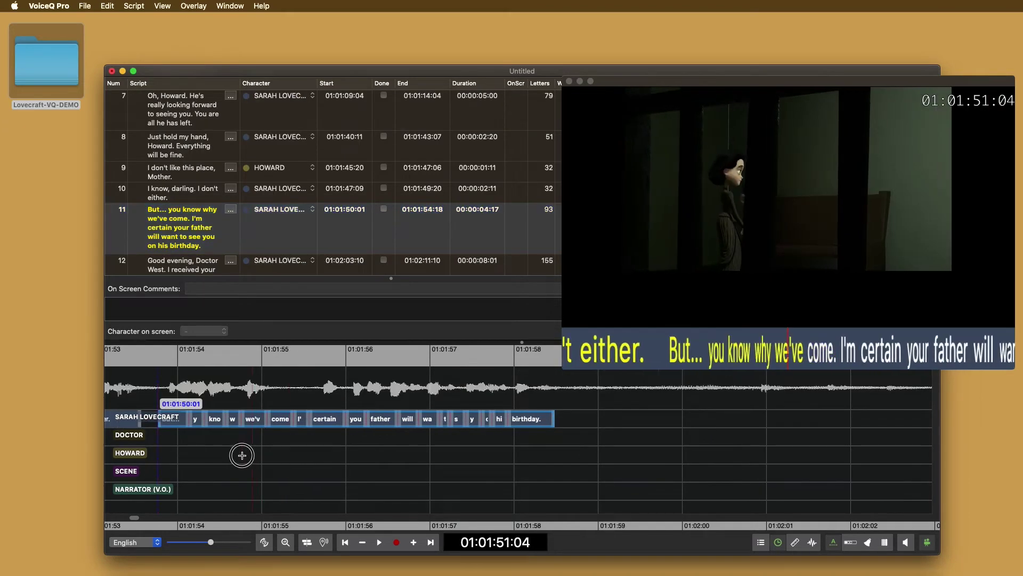
{"action": "key", "text": "space"}
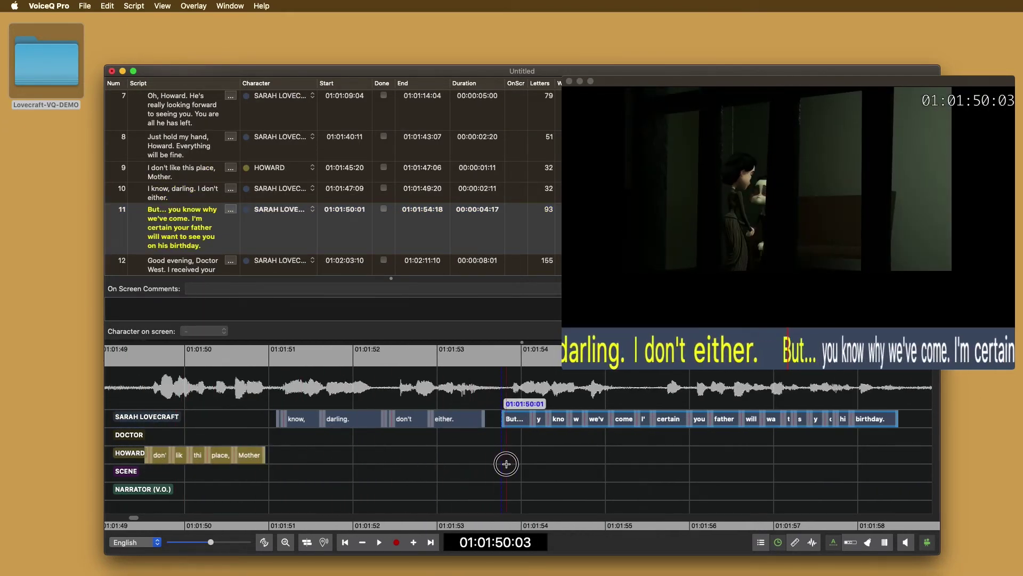
{"action": "right_click", "coordinate": [416, 420]}
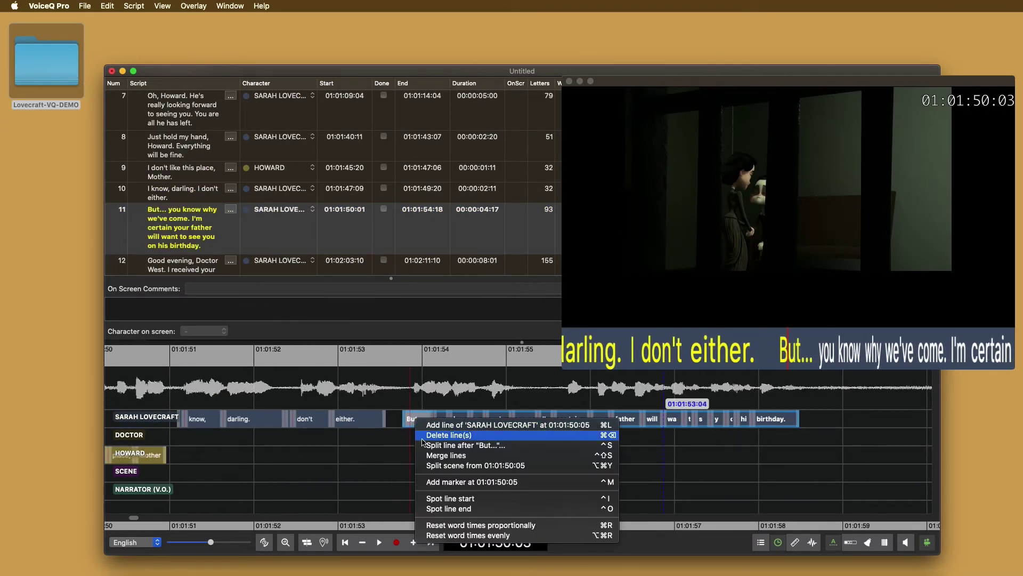
{"action": "left_click", "coordinate": [462, 498]}
{"action": "left_click", "coordinate": [801, 394]}
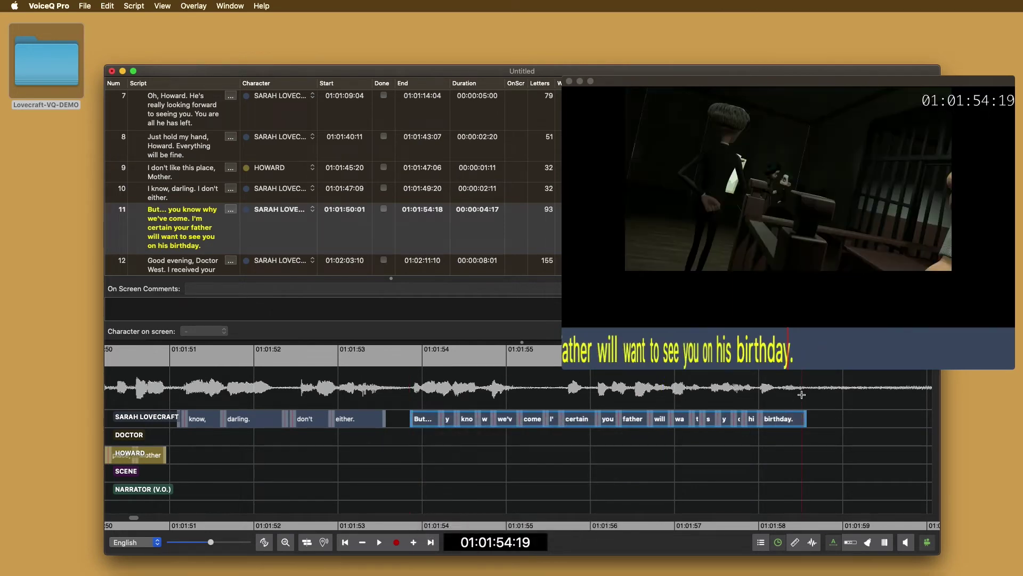
{"action": "right_click", "coordinate": [800, 423]}
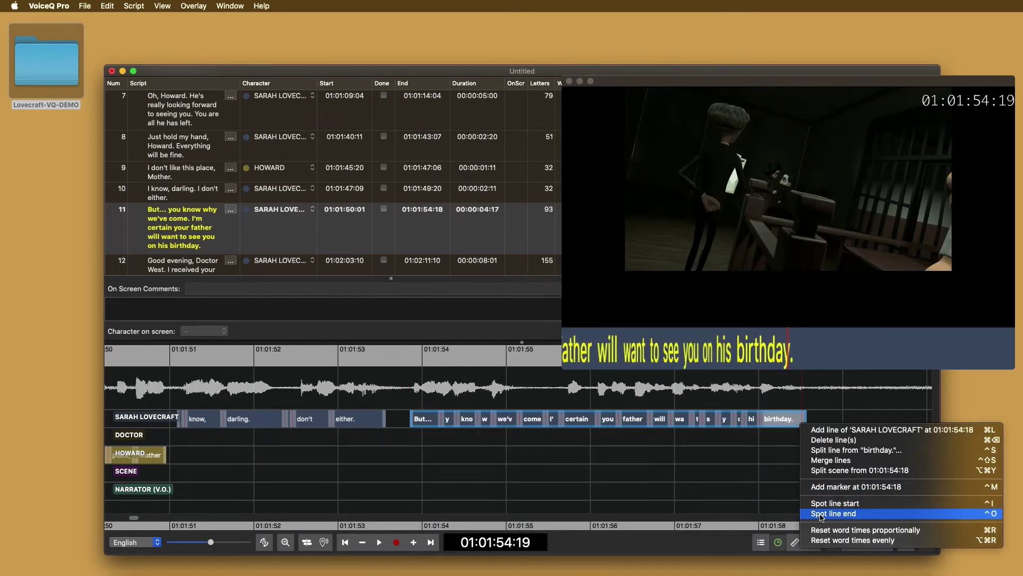
{"action": "left_click", "coordinate": [822, 515]}
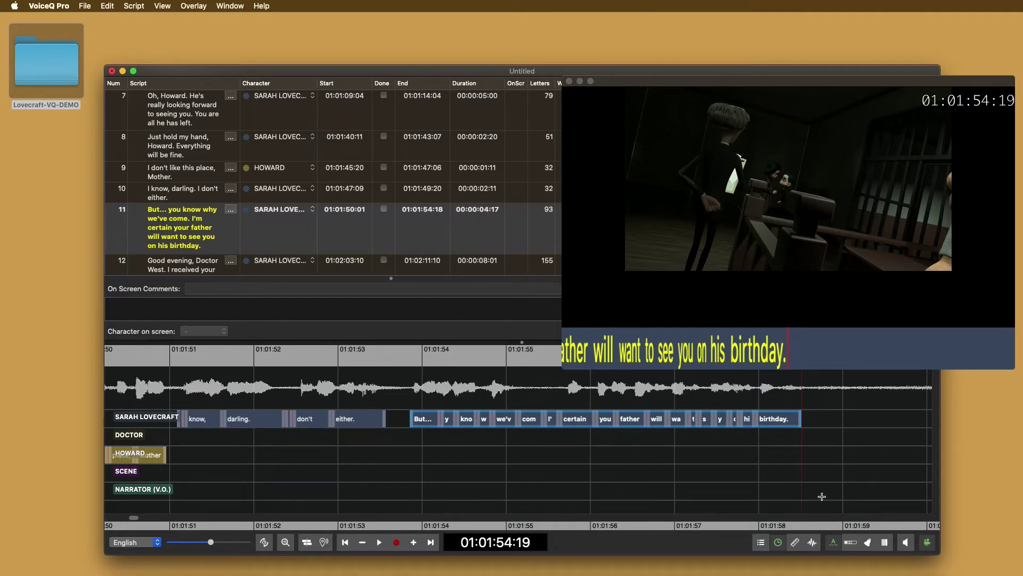
{"action": "mouse_move", "coordinate": [673, 463]}
{"action": "left_mouse_down"}
{"action": "mouse_move", "coordinate": [542, 446]}
{"action": "mouse_move", "coordinate": [687, 446]}
{"action": "mouse_move", "coordinate": [665, 450]}
{"action": "left_mouse_up"}
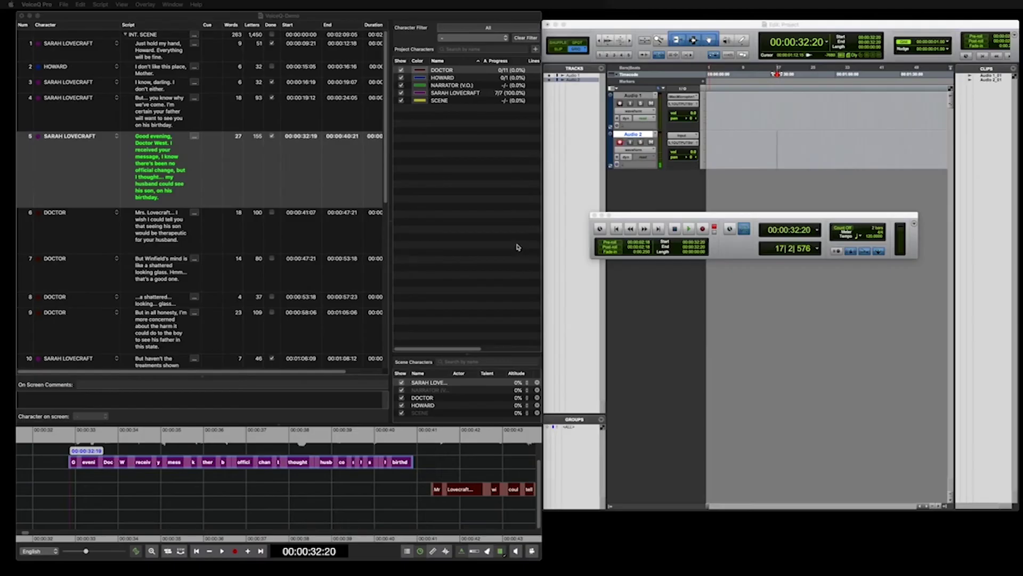
Activate VoiceQ and select script row 4 to locate SARAH LOVECRAFT's line at 00:00:19:12
{"action": "left_click", "coordinate": [474, 284]}
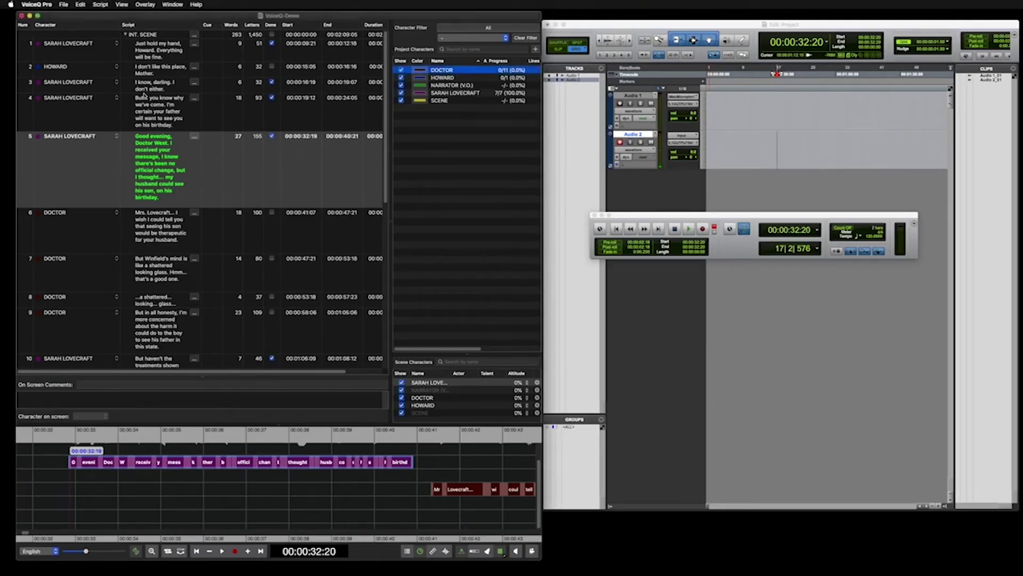
{"action": "left_click", "coordinate": [154, 120]}
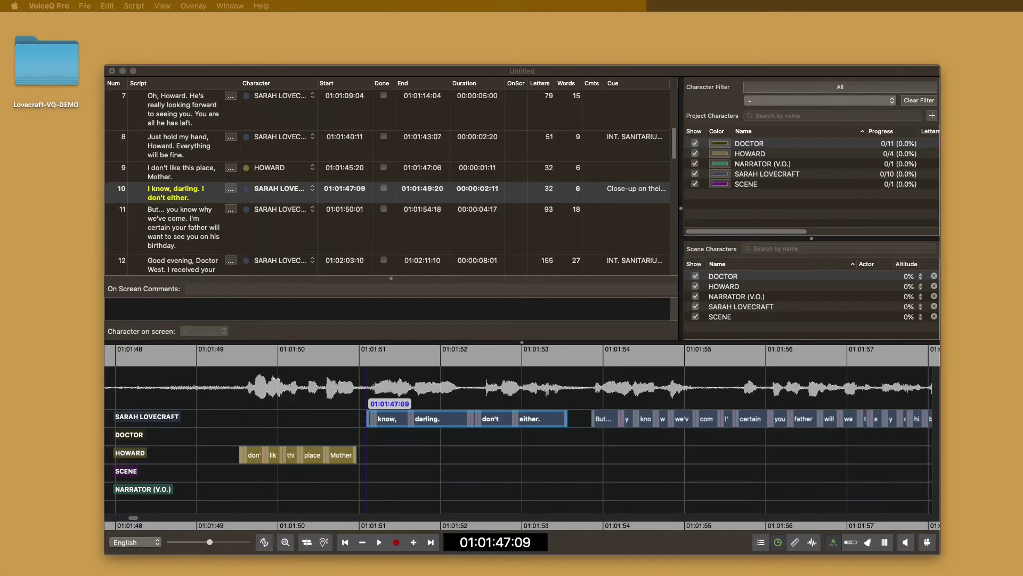
{"action": "left_click", "coordinate": [731, 79]}
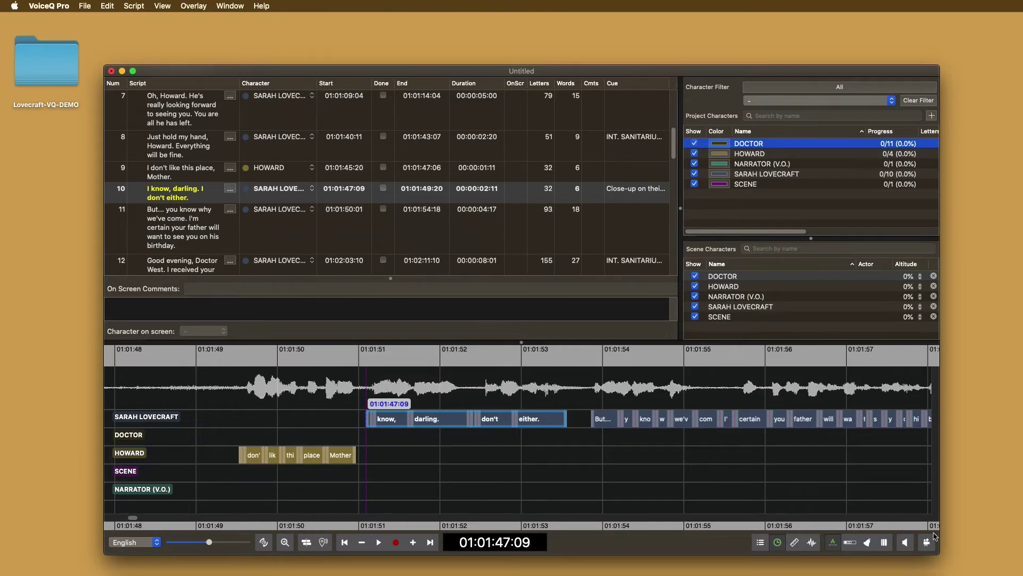
{"action": "left_click", "coordinate": [927, 541]}
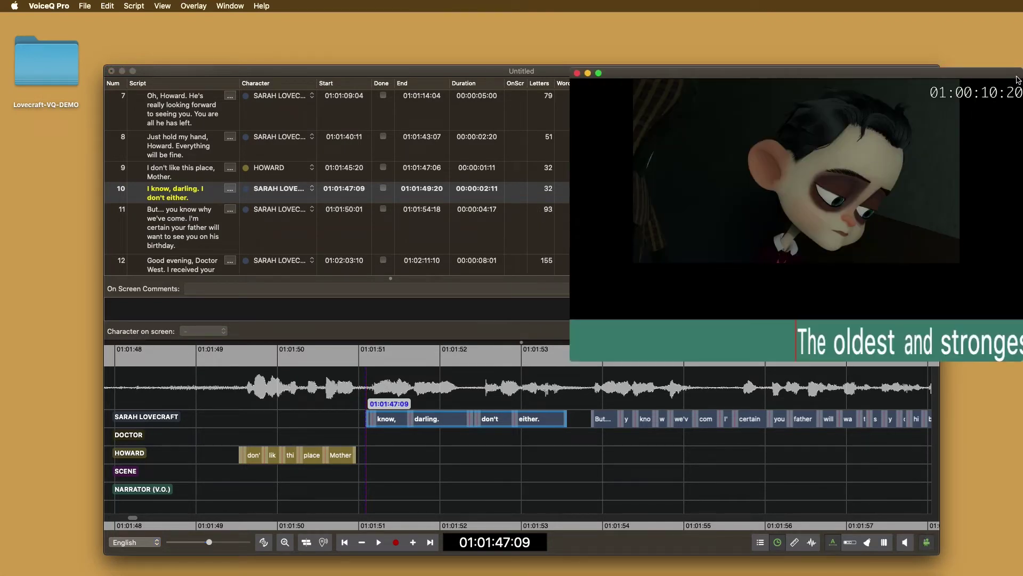
{"action": "left_click_drag", "start_coordinate": [1015, 78], "coordinate": [1013, 113]}
{"action": "left_click", "coordinate": [927, 542]}
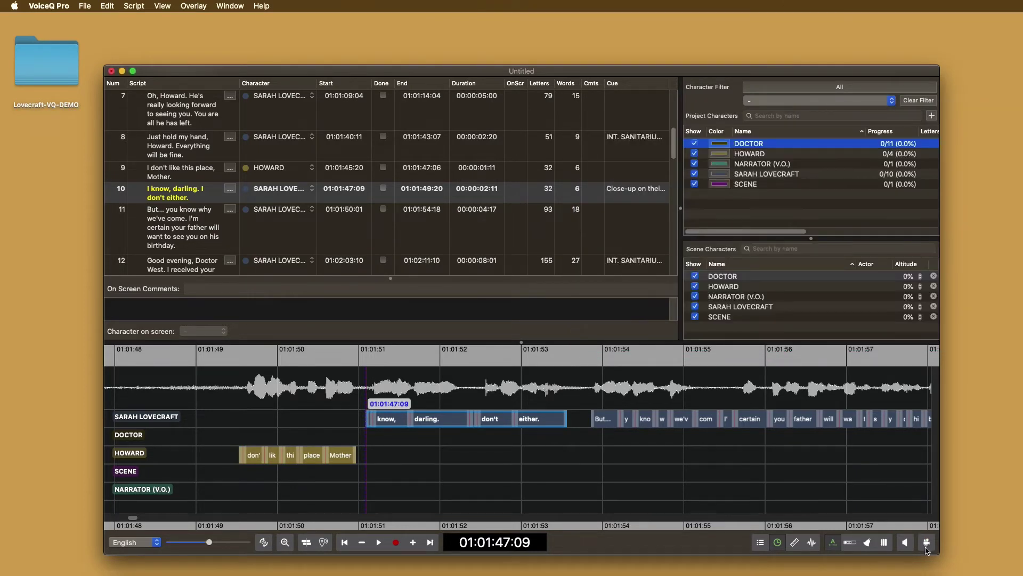
Reopen the video and set the rythmoband font to Arial
{"action": "left_click", "coordinate": [926, 546]}
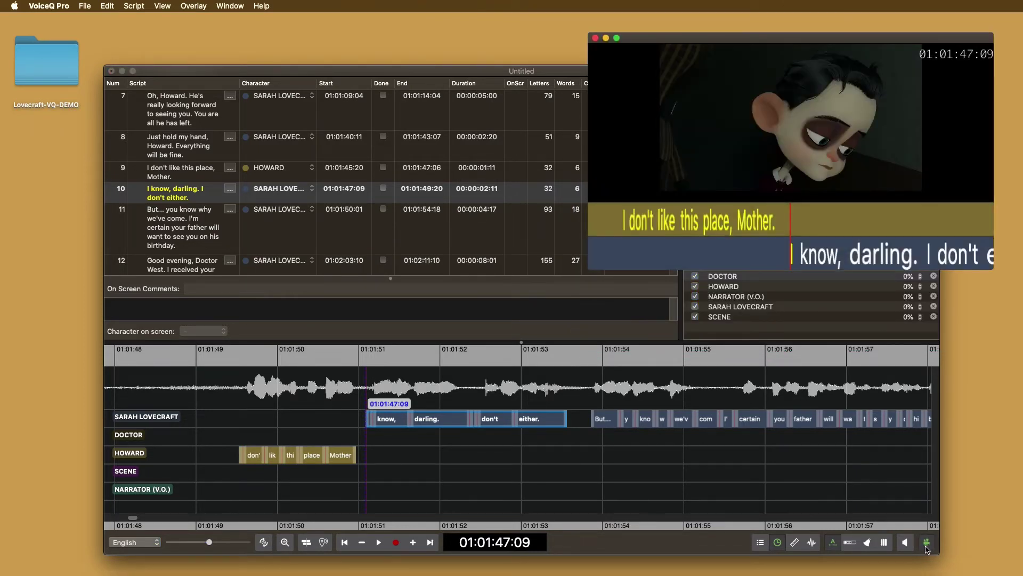
{"action": "left_click", "coordinate": [833, 261]}
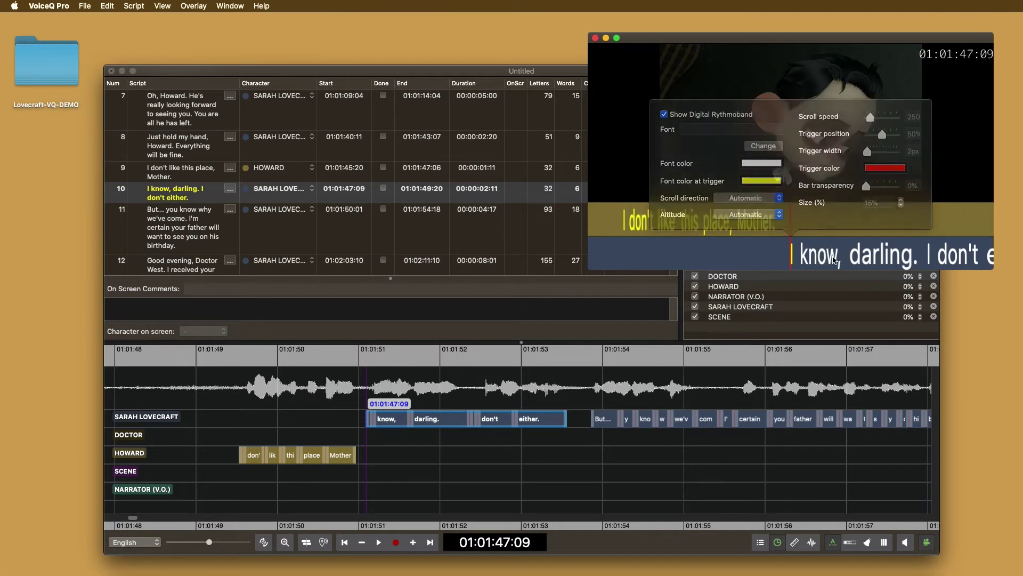
{"action": "left_click", "coordinate": [833, 261]}
{"action": "left_click", "coordinate": [833, 262]}
{"action": "left_click", "coordinate": [763, 146]}
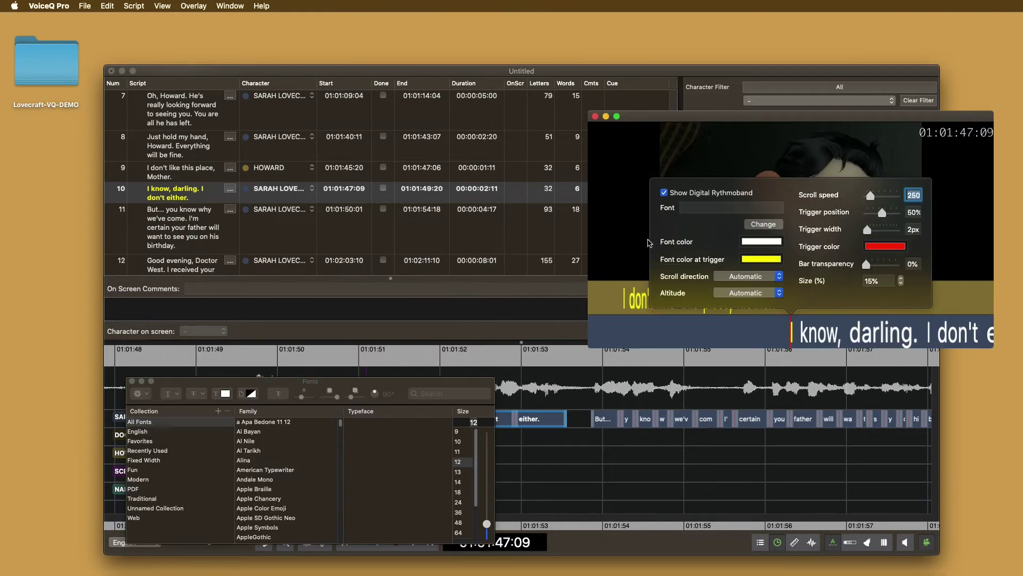
{"action": "left_click", "coordinate": [282, 480]}
{"action": "left_click", "coordinate": [281, 508]}
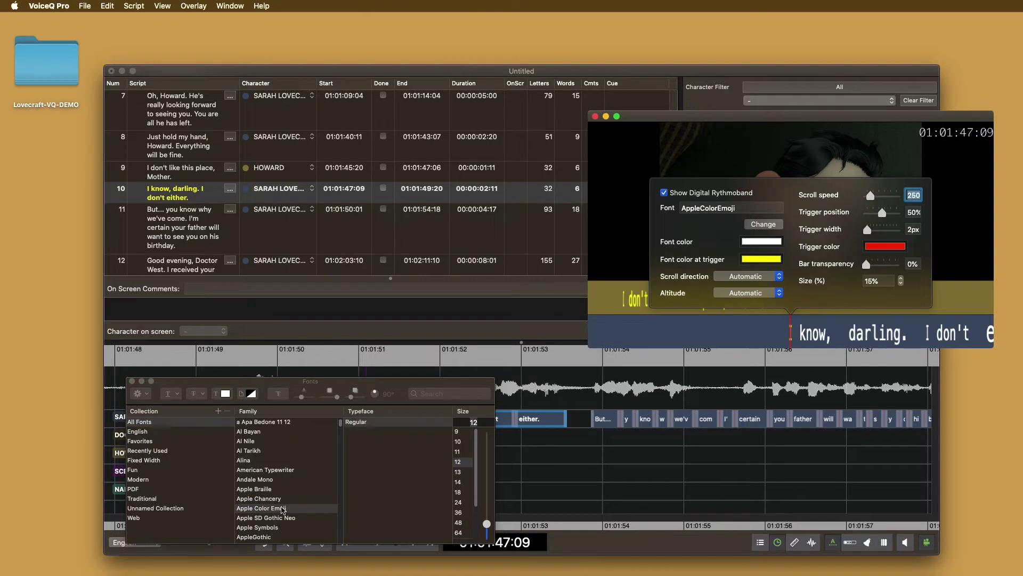
{"action": "scroll", "coordinate": [286, 500], "scroll_direction": "down", "scroll_amount": 2}
{"action": "left_click", "coordinate": [257, 530]}
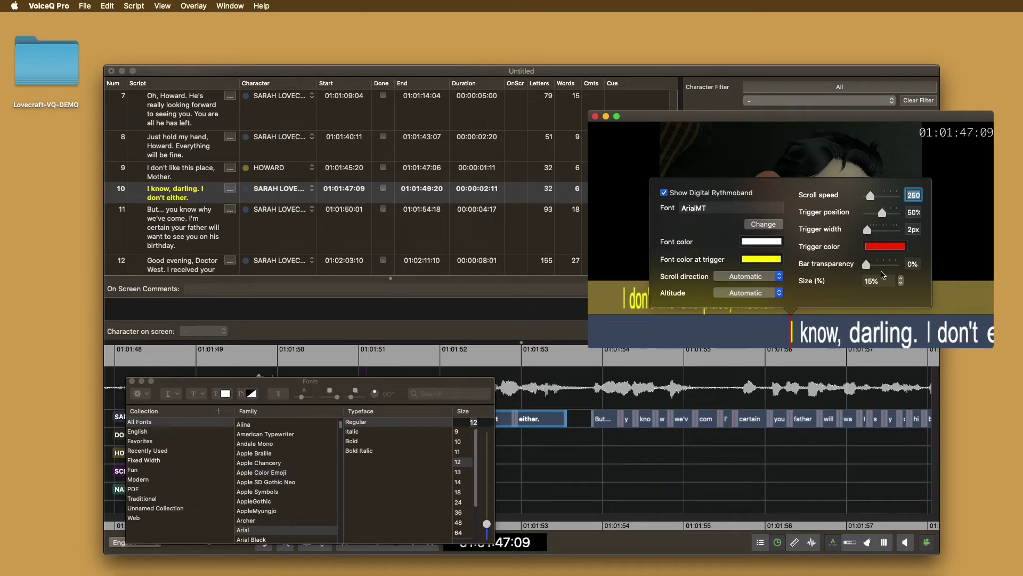
Shrink the rythmoband to 10% size and raise its scroll speed to 396
{"action": "left_click", "coordinate": [900, 284]}
{"action": "left_click", "coordinate": [900, 287]}
{"action": "left_click", "coordinate": [901, 289]}
{"action": "left_click", "coordinate": [901, 292]}
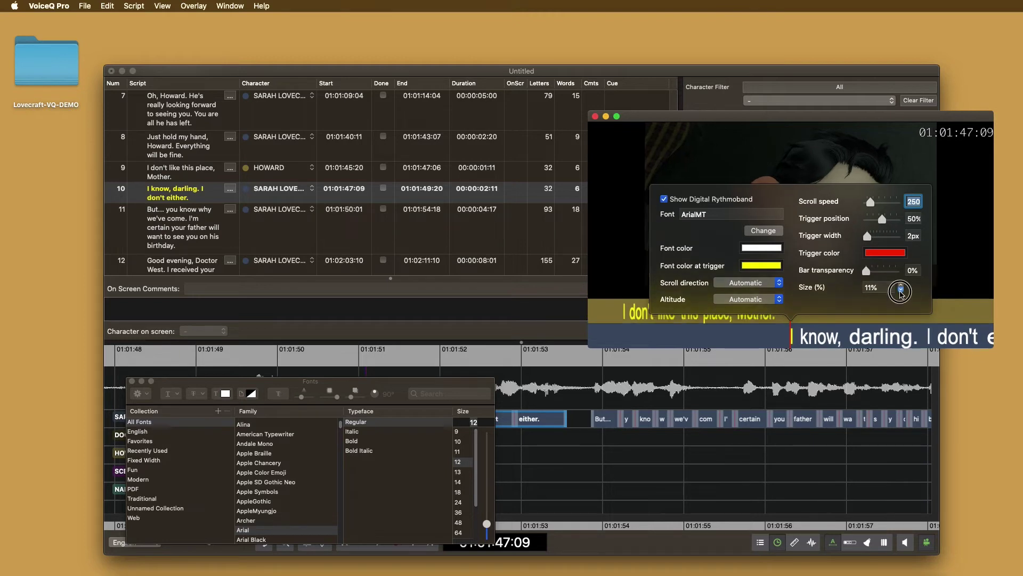
{"action": "left_click", "coordinate": [900, 293]}
{"action": "left_click_drag", "start_coordinate": [871, 207], "coordinate": [870, 209]}
{"action": "left_click", "coordinate": [776, 543]}
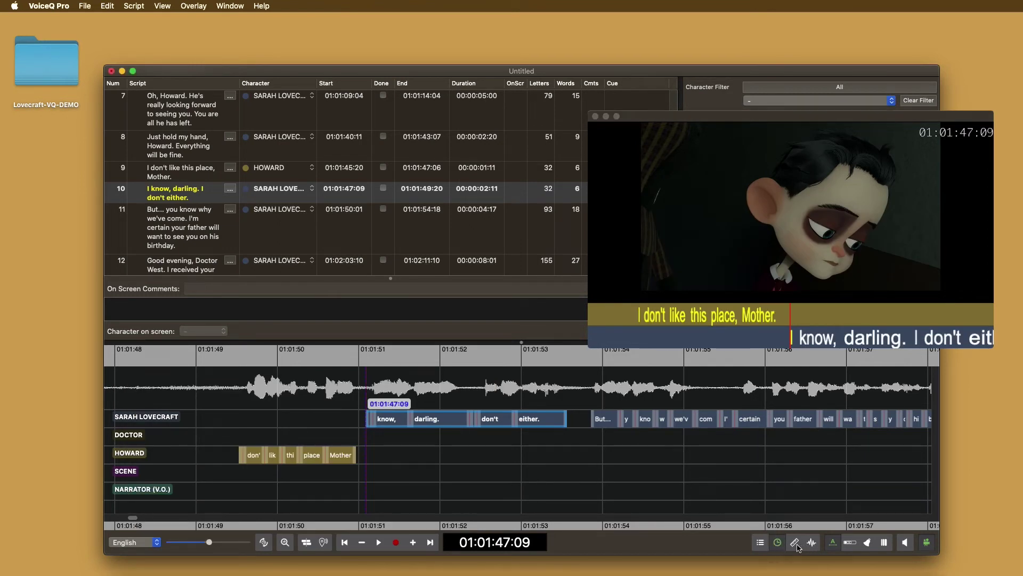
Try the video overlays: footage counter, waveform, rythmoband, progress bar and side guide bars, turning each back off
{"action": "left_click", "coordinate": [798, 546]}
{"action": "left_click", "coordinate": [798, 546]}
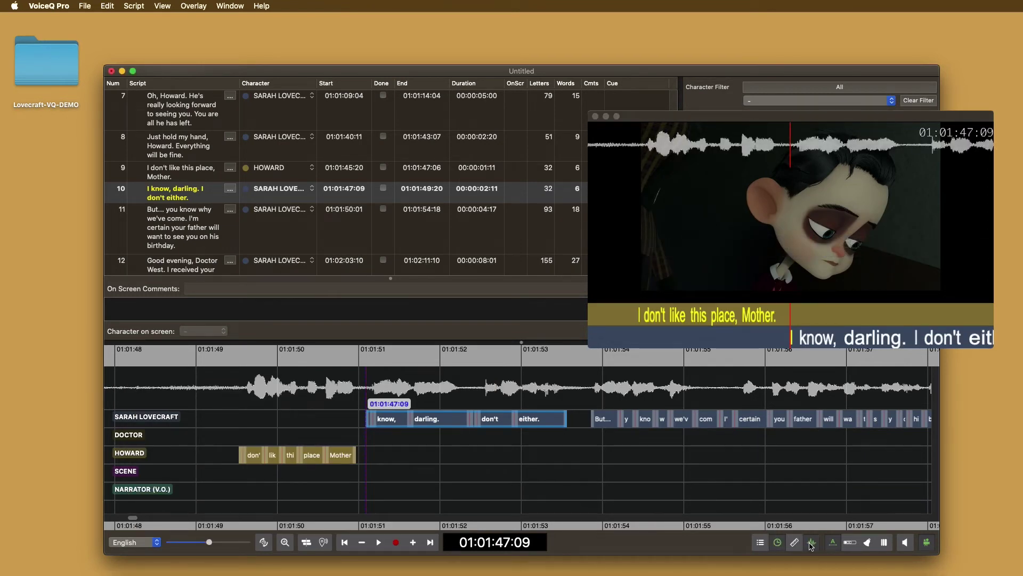
{"action": "left_click", "coordinate": [798, 545]}
{"action": "left_click", "coordinate": [834, 543]}
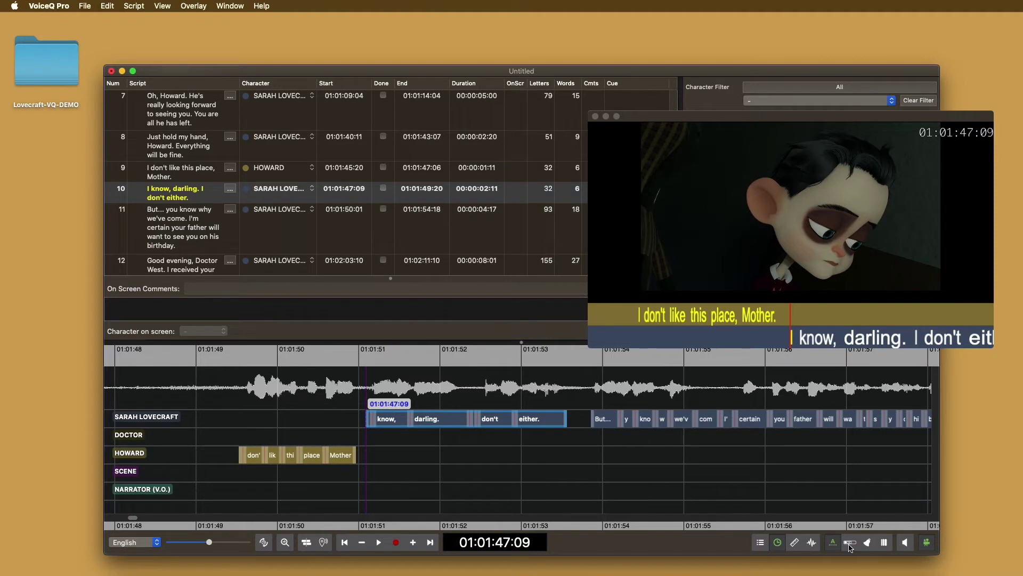
{"action": "left_click", "coordinate": [852, 544]}
{"action": "left_click", "coordinate": [851, 544]}
{"action": "left_click", "coordinate": [883, 544]}
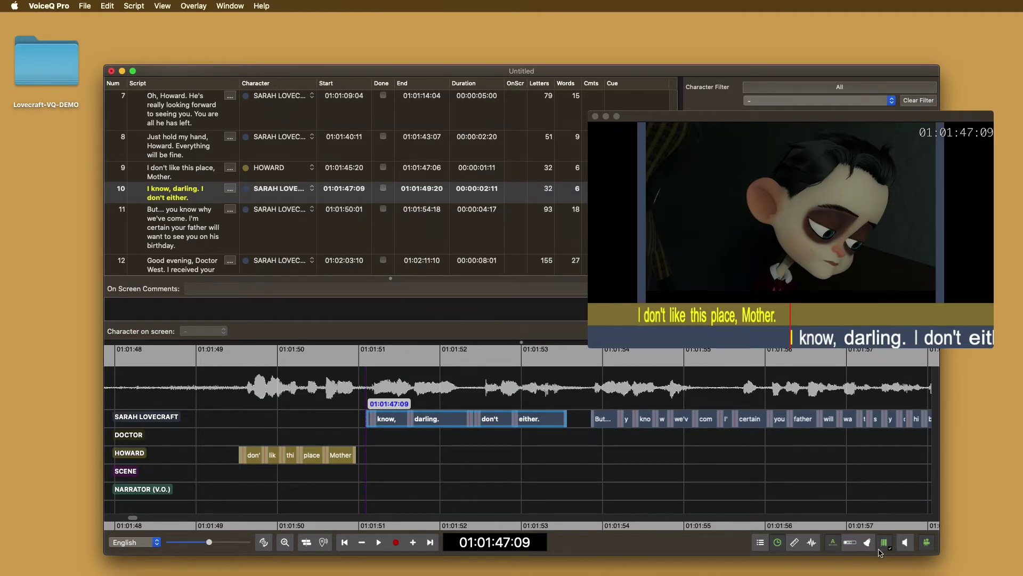
{"action": "left_click", "coordinate": [882, 547]}
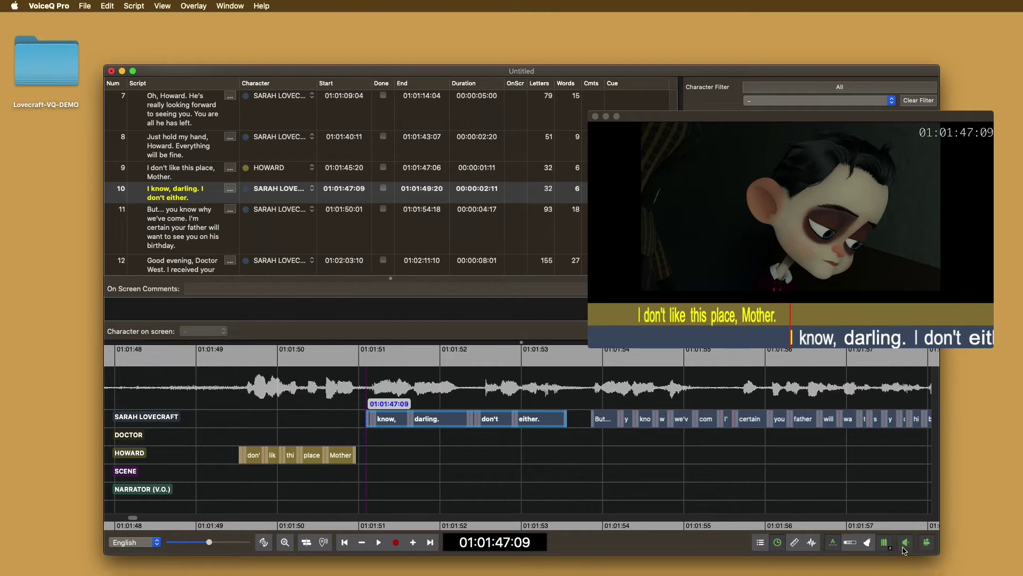
Enable the beep-and-countdown cue with a single beep and move playback back about one second
{"action": "left_click", "coordinate": [869, 547]}
{"action": "left_click", "coordinate": [871, 547]}
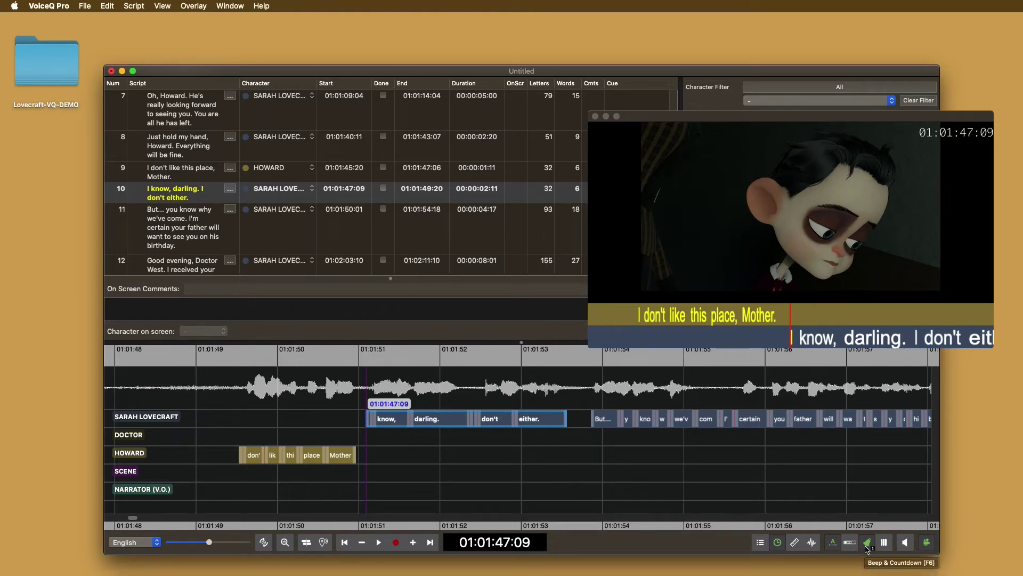
{"action": "left_click_drag", "start_coordinate": [366, 484], "coordinate": [407, 453]}
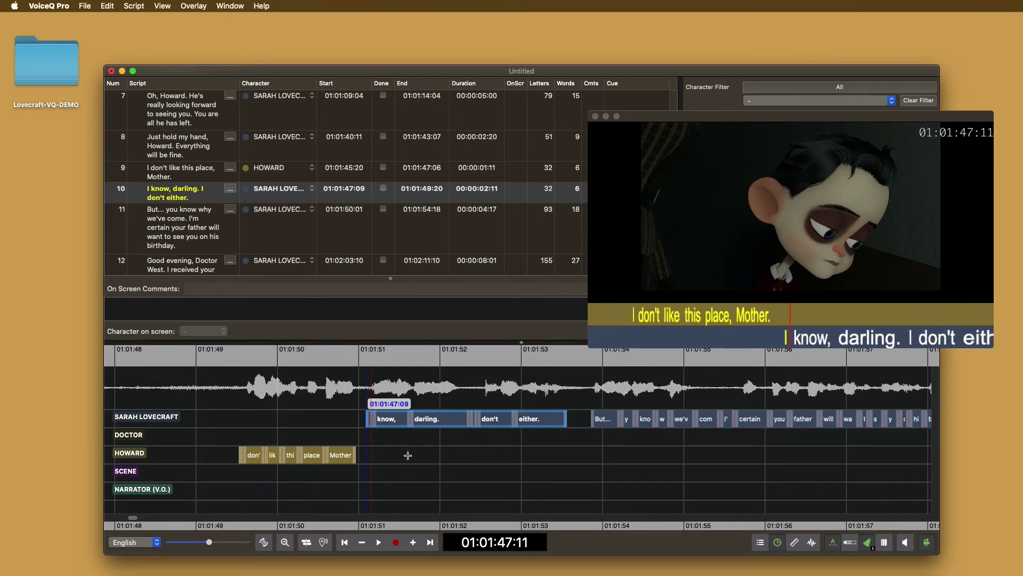
Set the Character Filter to HOWARD and park the video window at the lower right
{"action": "left_click_drag", "start_coordinate": [925, 118], "coordinate": [853, 283]}
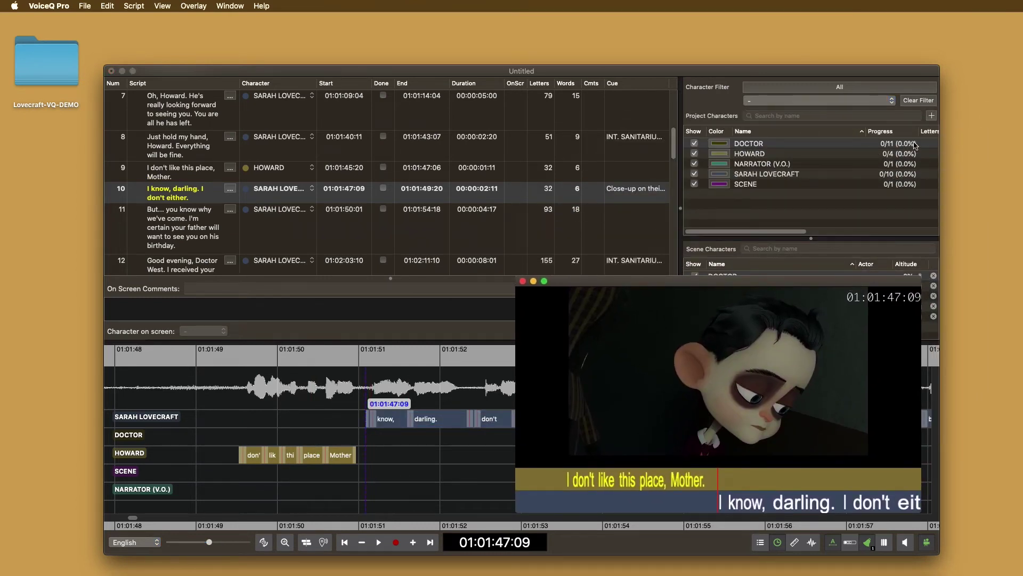
{"action": "left_click_drag", "start_coordinate": [870, 288], "coordinate": [506, 100]}
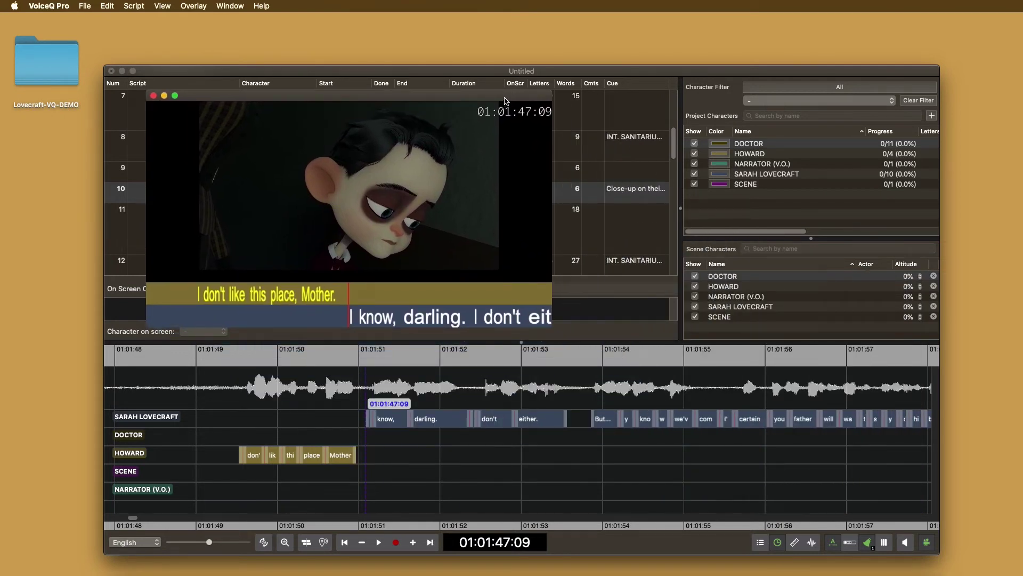
{"action": "left_click", "coordinate": [880, 107]}
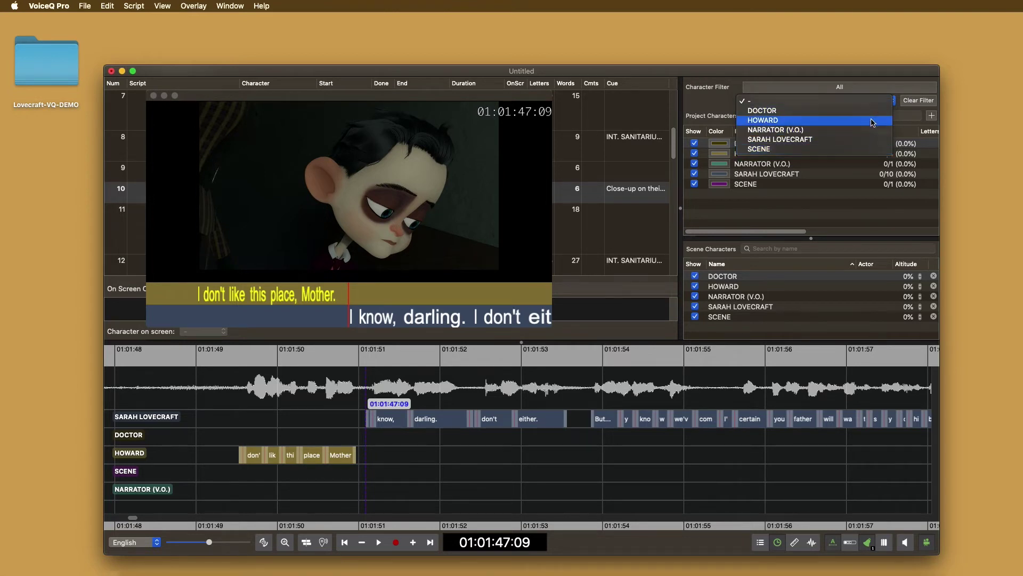
{"action": "left_click", "coordinate": [873, 120]}
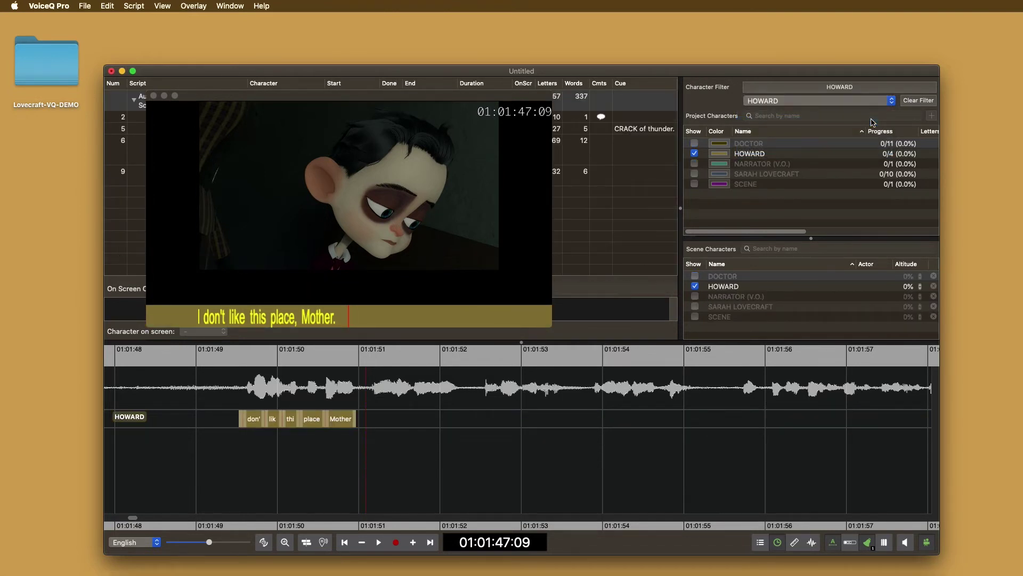
{"action": "left_click_drag", "start_coordinate": [530, 98], "coordinate": [911, 217]}
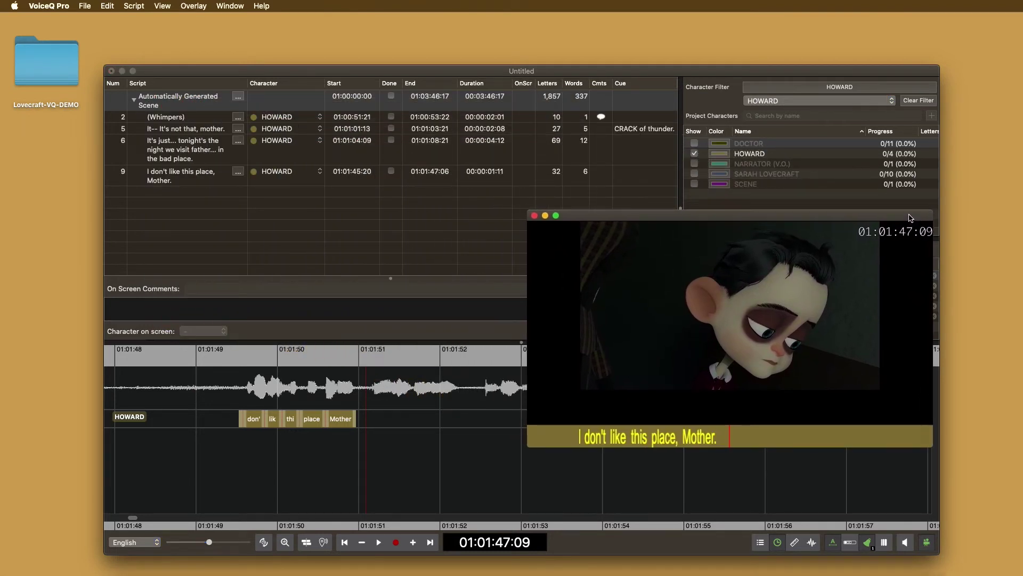
Open Window > Local recording from HOWARD's (Whimpers) line and step down to Line 5
{"action": "left_click", "coordinate": [206, 121]}
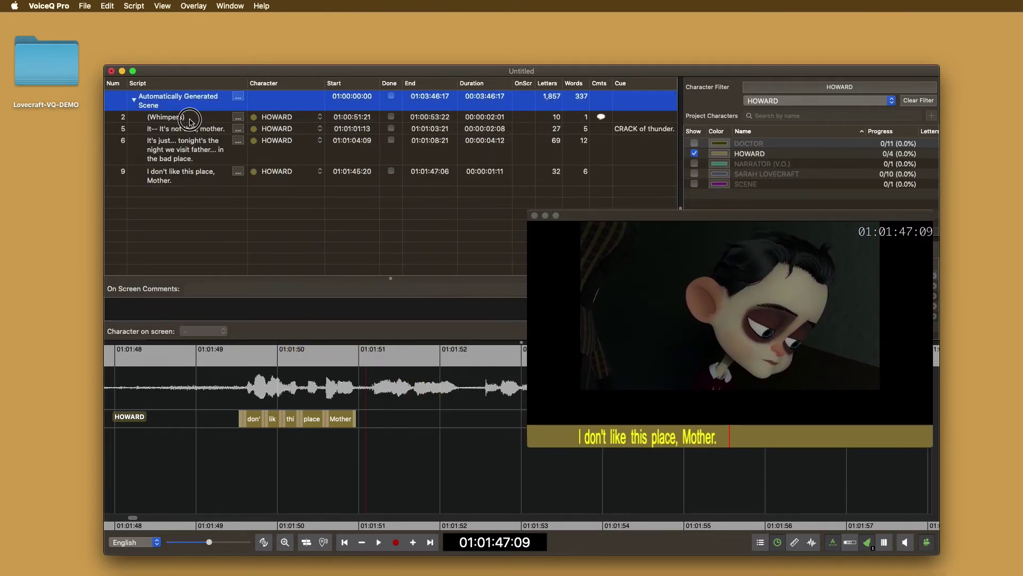
{"action": "left_click", "coordinate": [190, 120]}
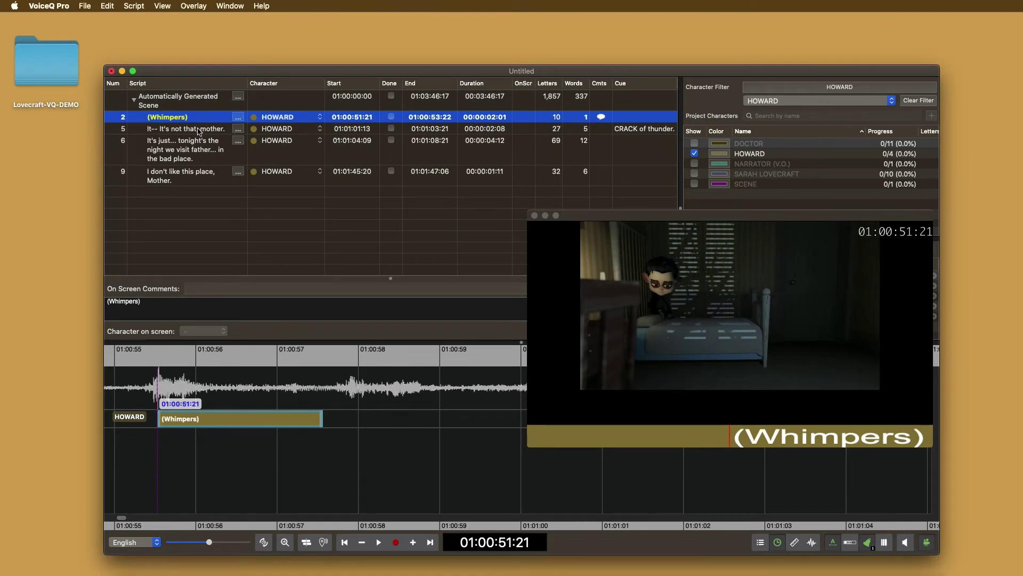
{"action": "left_click", "coordinate": [230, 7]}
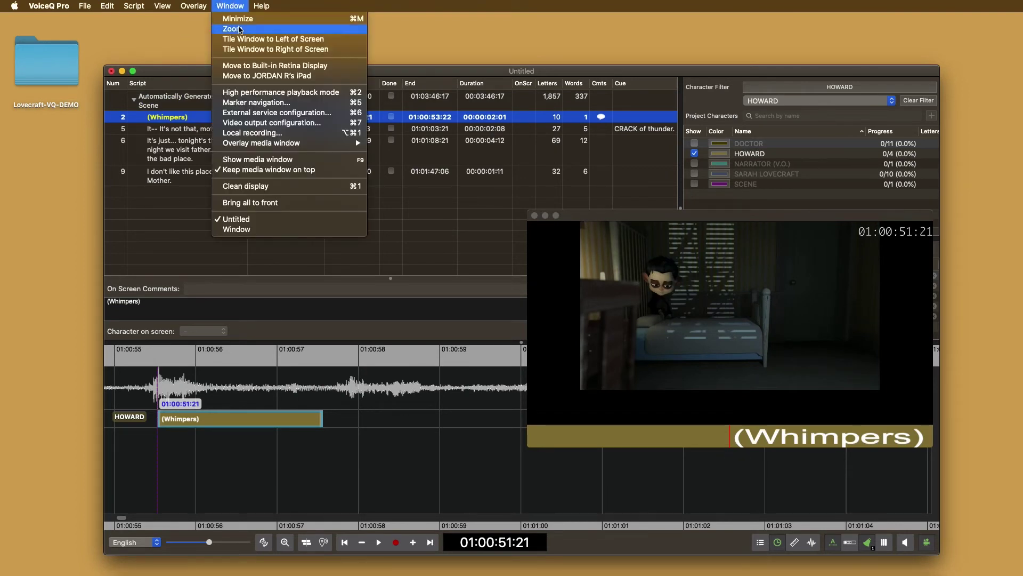
{"action": "left_click", "coordinate": [256, 132]}
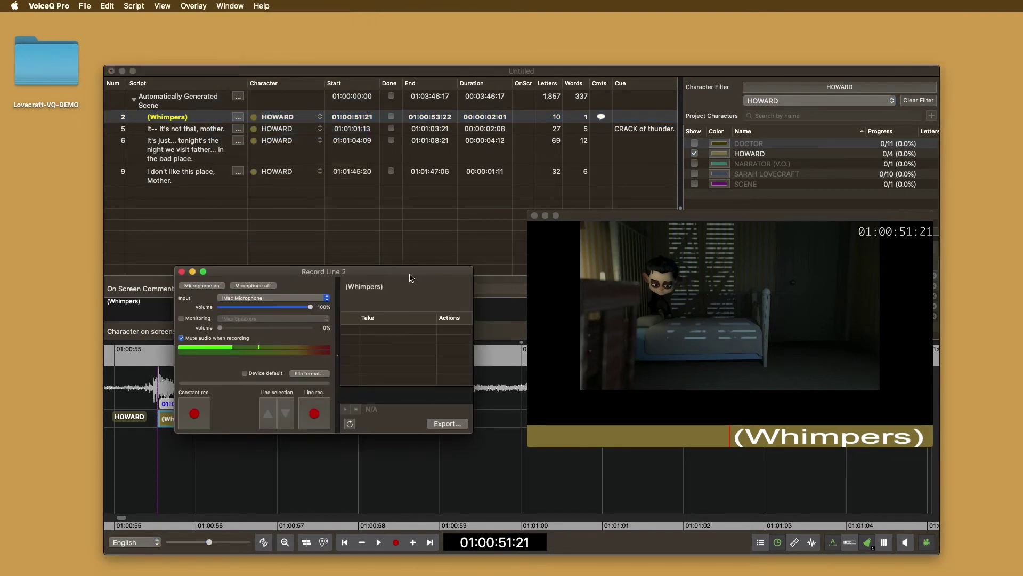
{"action": "left_click_drag", "start_coordinate": [411, 273], "coordinate": [414, 203]}
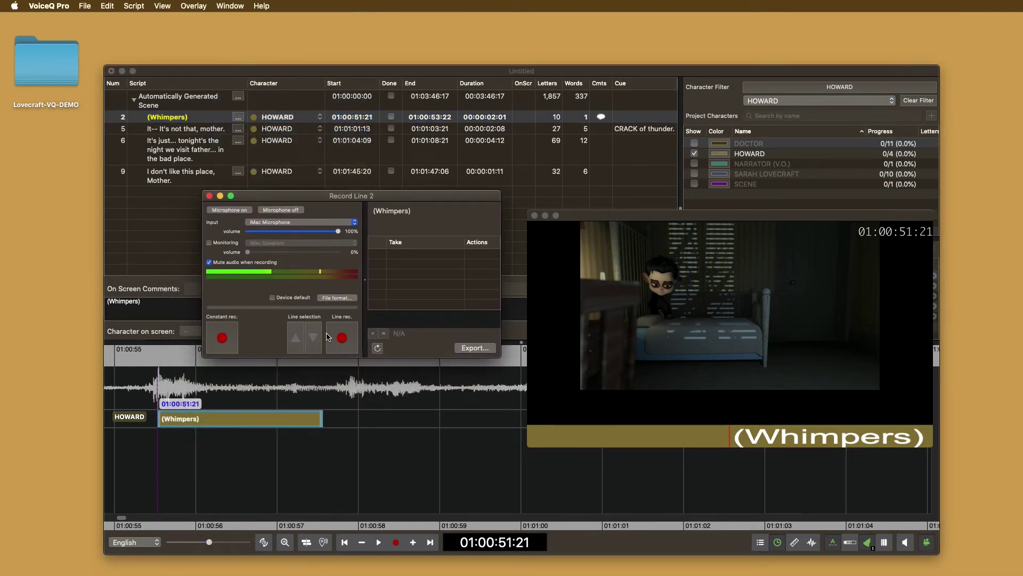
{"action": "left_click", "coordinate": [316, 345]}
{"action": "left_click", "coordinate": [316, 345]}
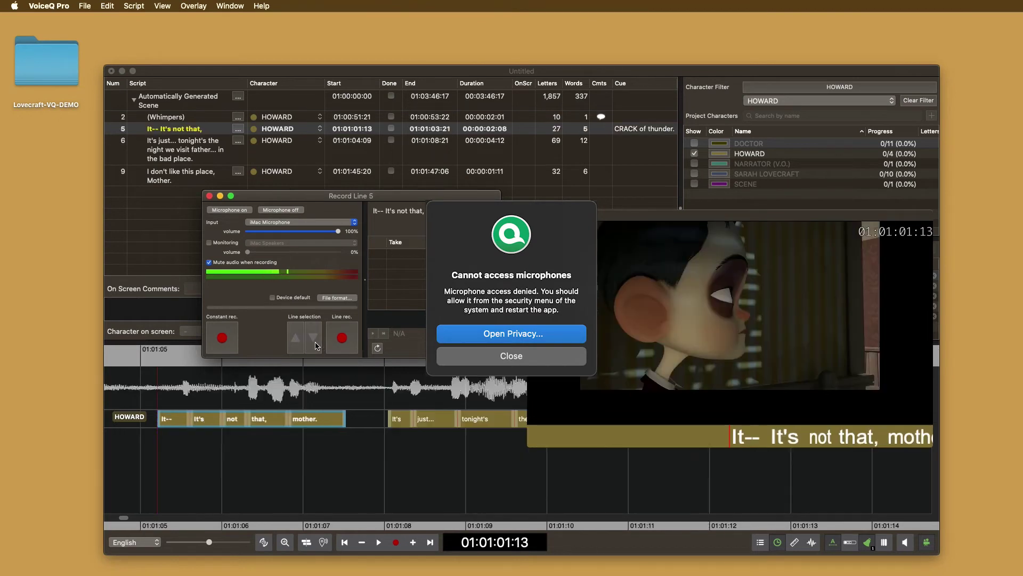
Tick VoiceQ Pro under Security & Privacy > Microphone, choose Later for the restart, and return
{"action": "key", "text": "Return"}
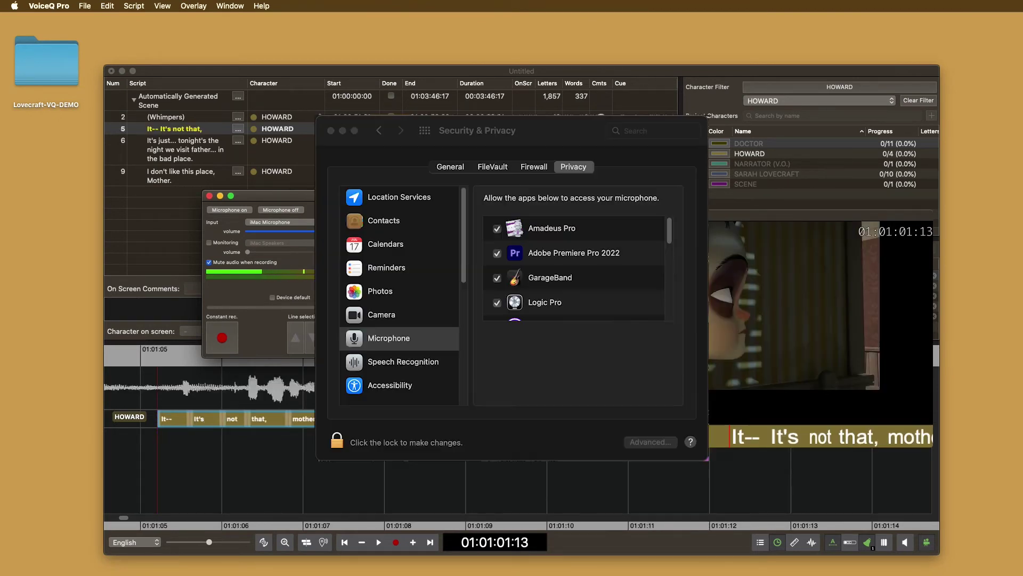
{"action": "scroll", "coordinate": [644, 313], "scroll_direction": "down", "scroll_amount": 8}
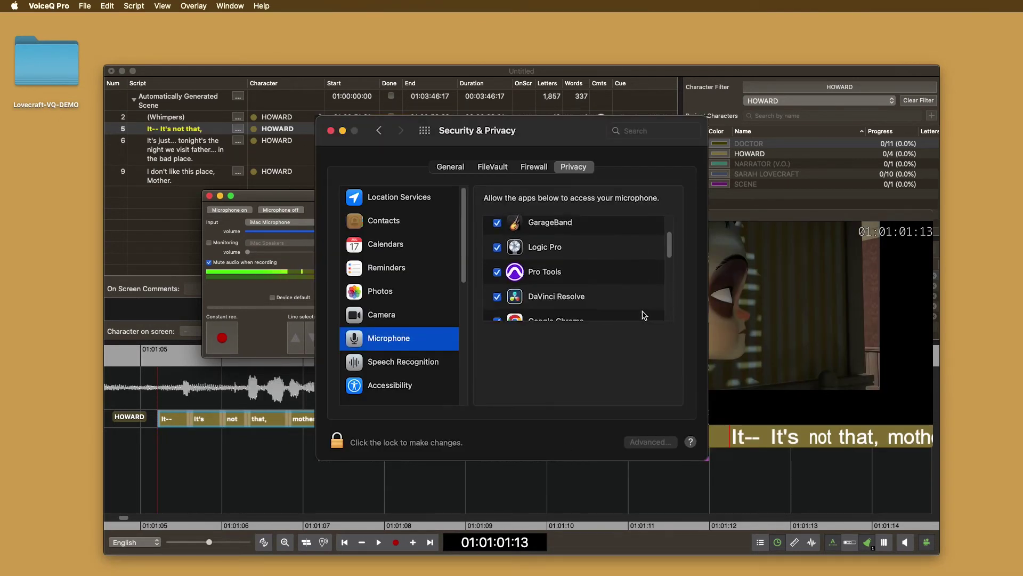
{"action": "scroll", "coordinate": [644, 314], "scroll_direction": "down", "scroll_amount": 3}
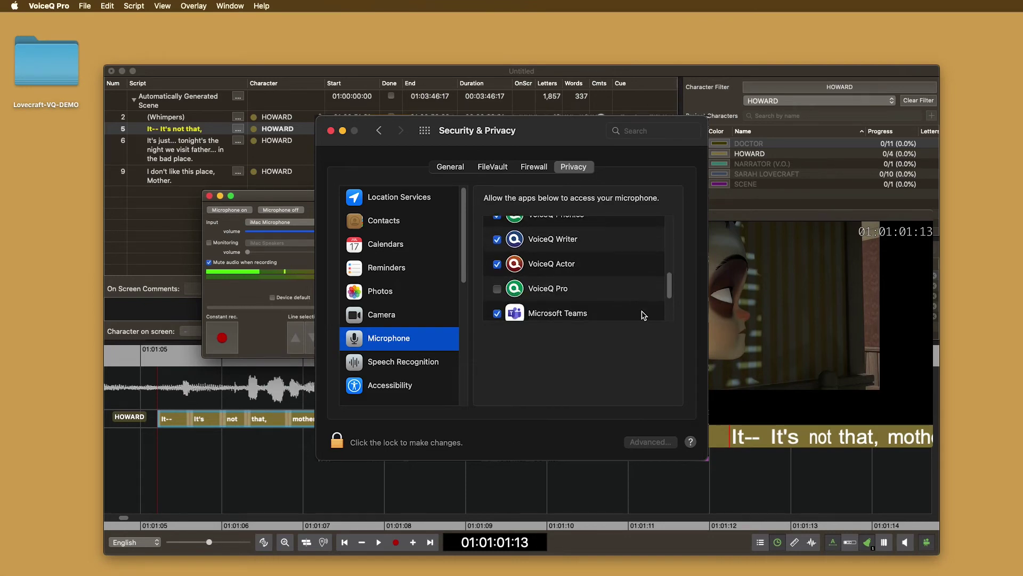
{"action": "left_click", "coordinate": [497, 291]}
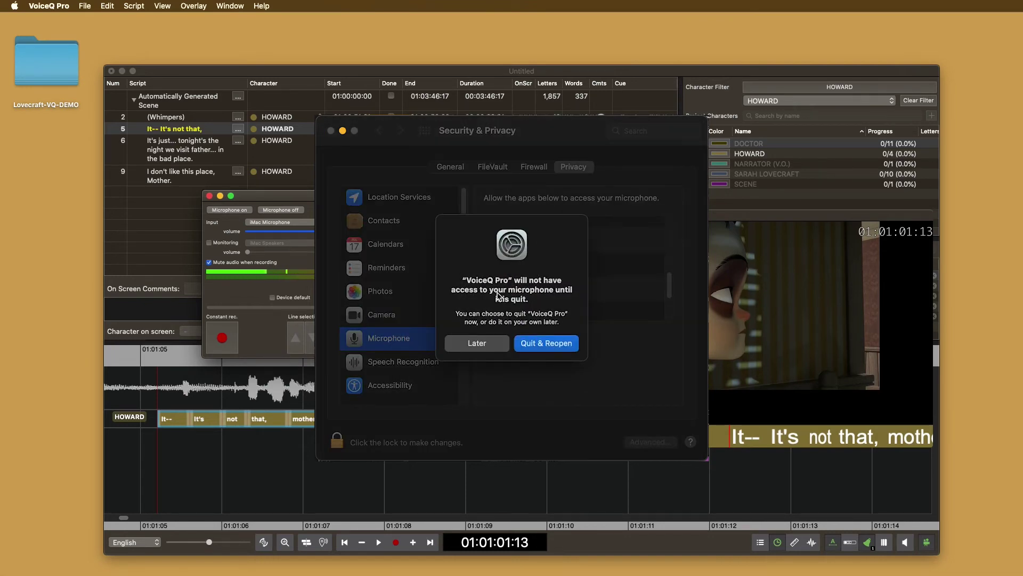
{"action": "left_click", "coordinate": [498, 343]}
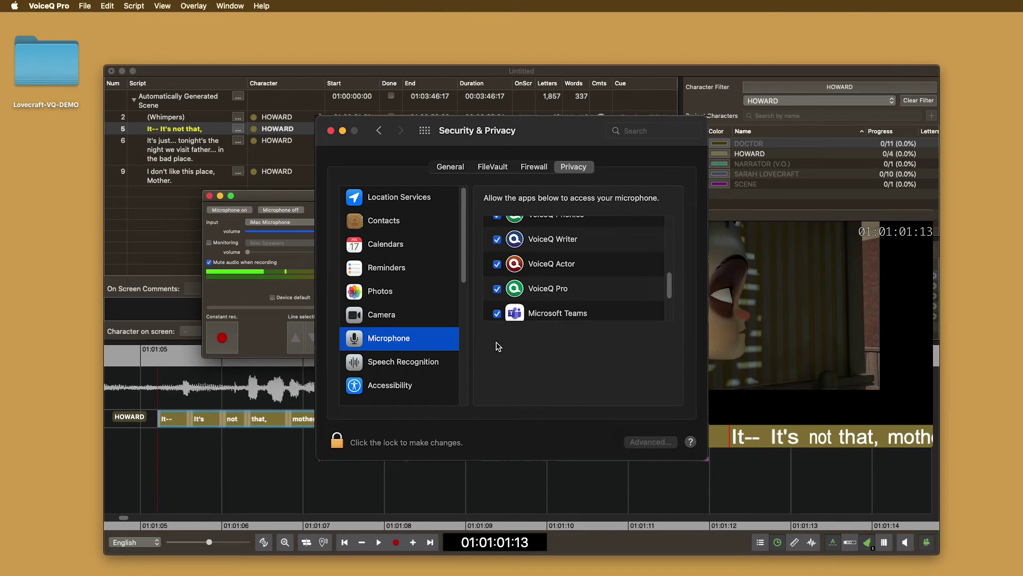
{"action": "left_click", "coordinate": [316, 336]}
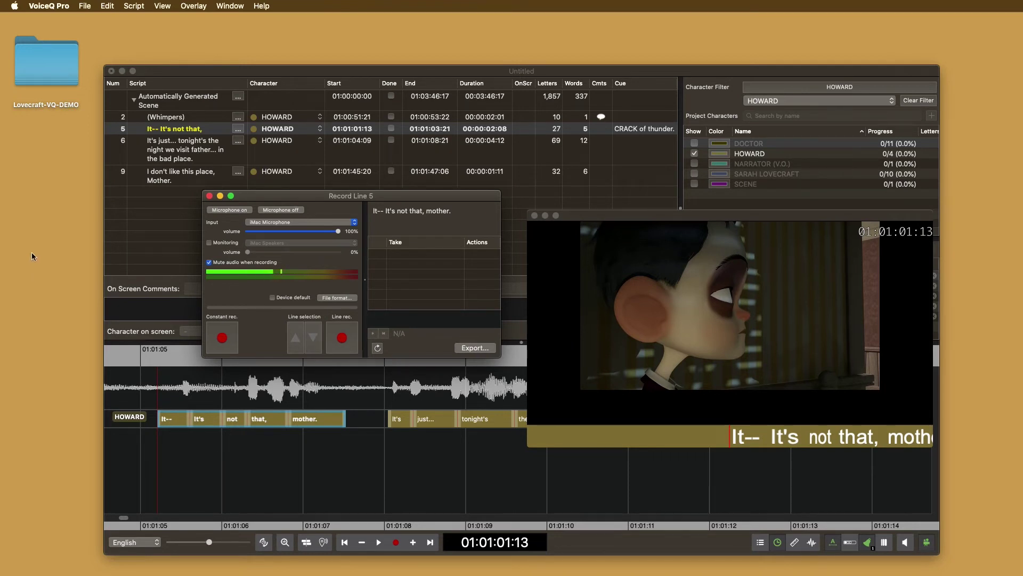
Record Take 1 of line 5 on the iMac Microphone, play it back, then record Take 2
{"action": "left_click", "coordinate": [302, 222]}
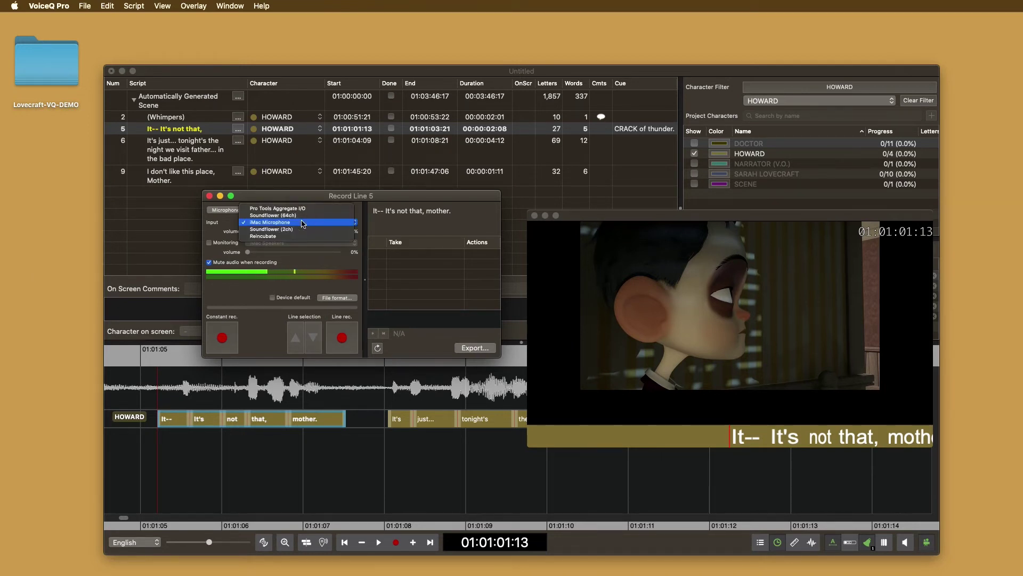
{"action": "left_click", "coordinate": [223, 227]}
{"action": "left_click", "coordinate": [342, 338]}
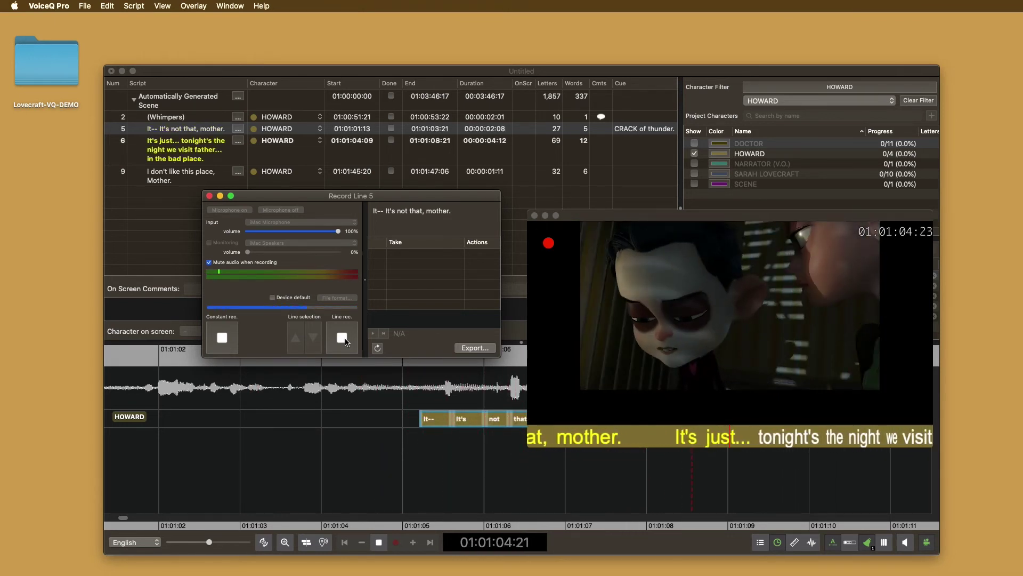
{"action": "left_click", "coordinate": [345, 339]}
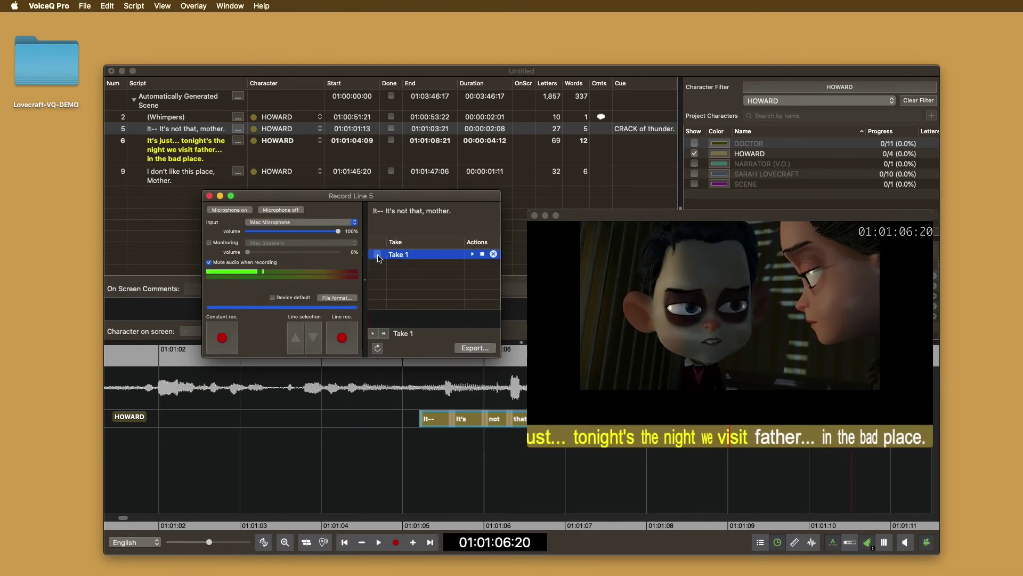
{"action": "left_click", "coordinate": [472, 255]}
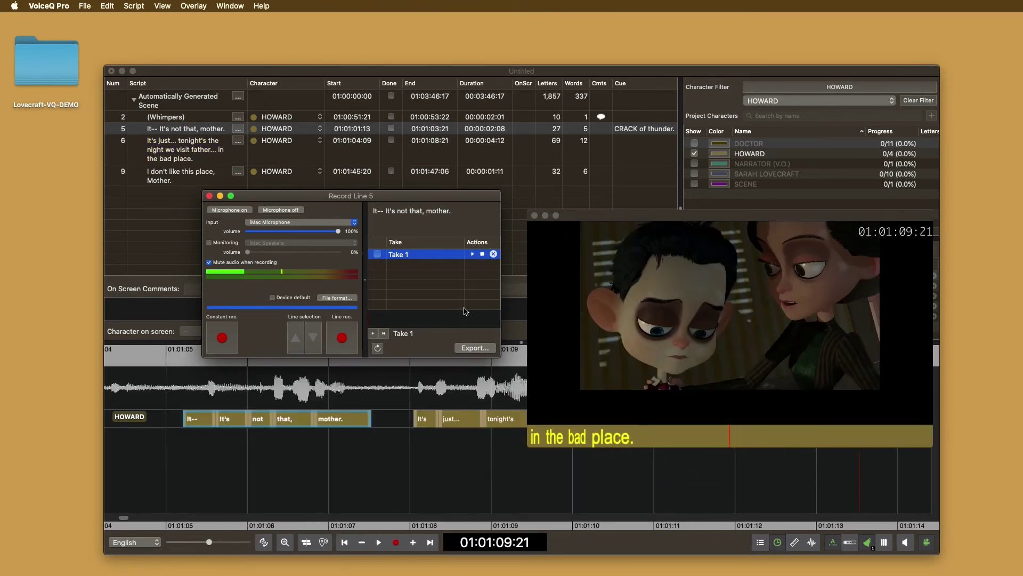
{"action": "left_click", "coordinate": [351, 344]}
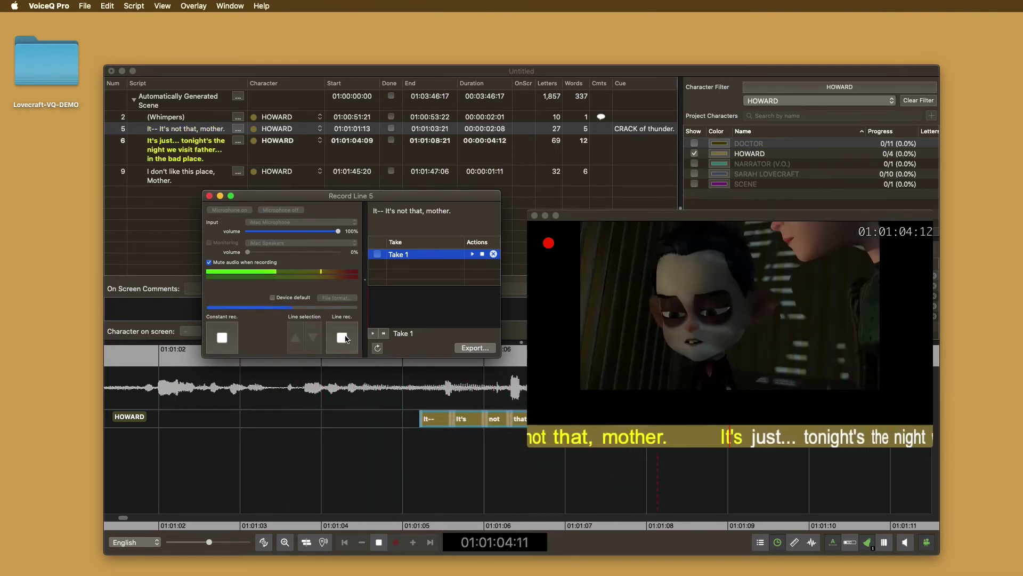
{"action": "left_click", "coordinate": [343, 337]}
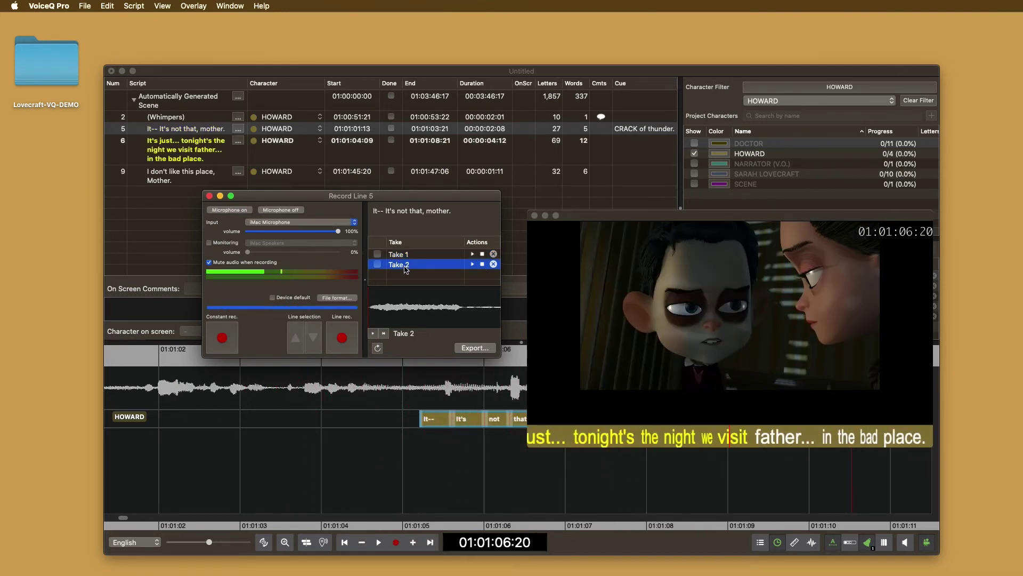
Record Take 3 with continuous recording and tick it as the chosen take
{"action": "left_click", "coordinate": [226, 343]}
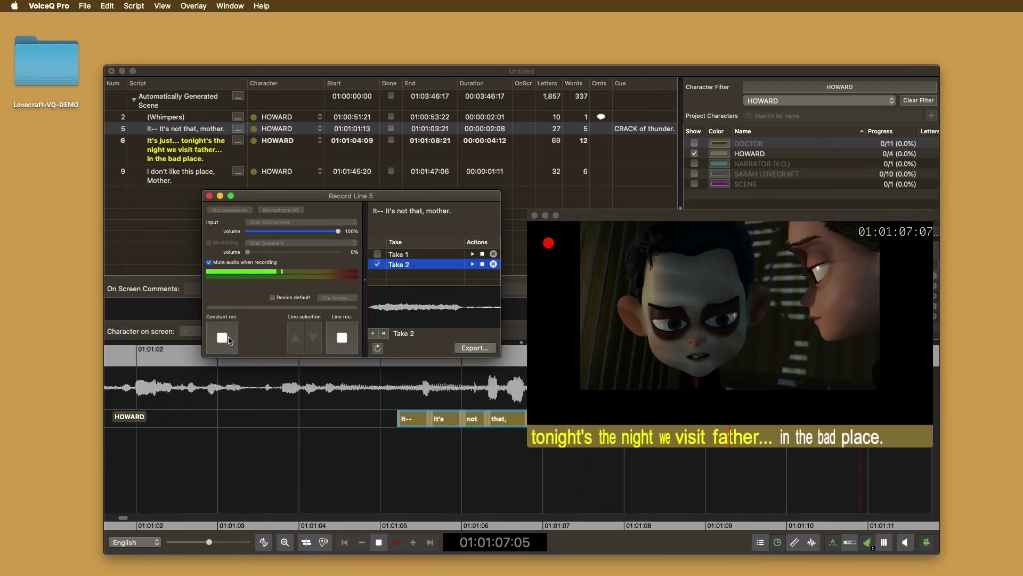
{"action": "left_click", "coordinate": [222, 338]}
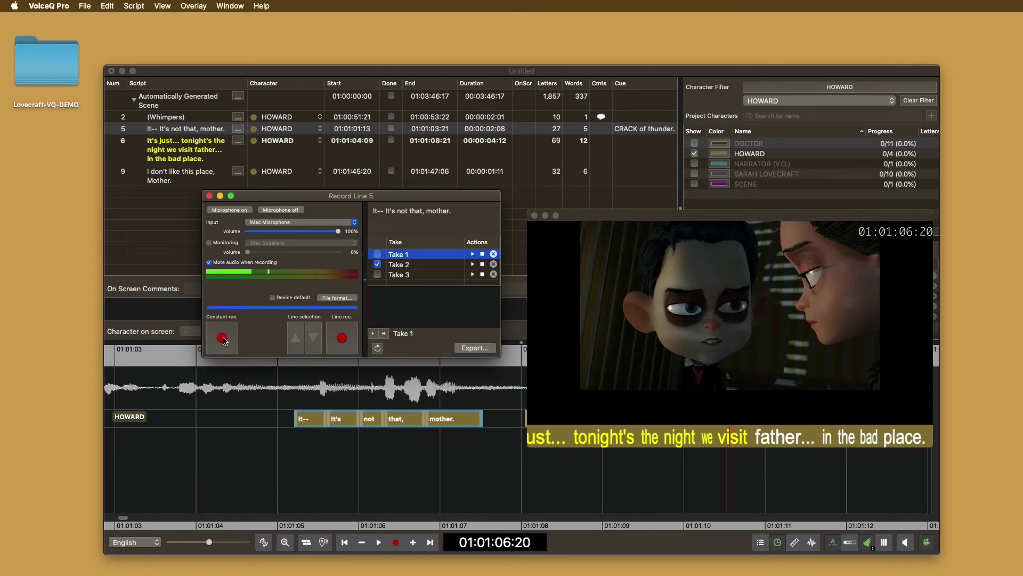
{"action": "left_click", "coordinate": [399, 275]}
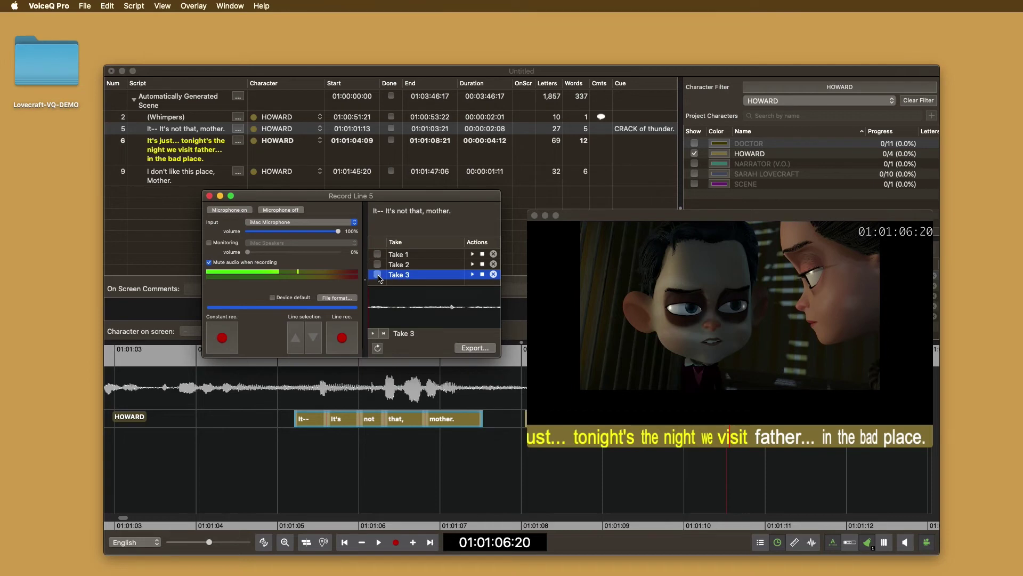
Mark lines 5 and 6 as done and leave line 2 not done
{"action": "left_click", "coordinate": [392, 128]}
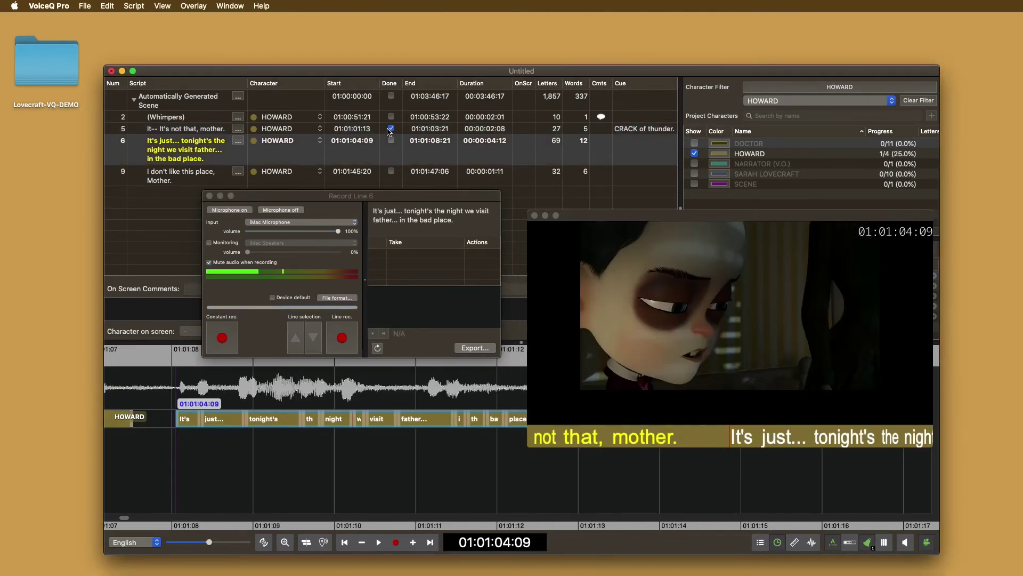
{"action": "left_click", "coordinate": [391, 116]}
{"action": "left_click", "coordinate": [391, 140]}
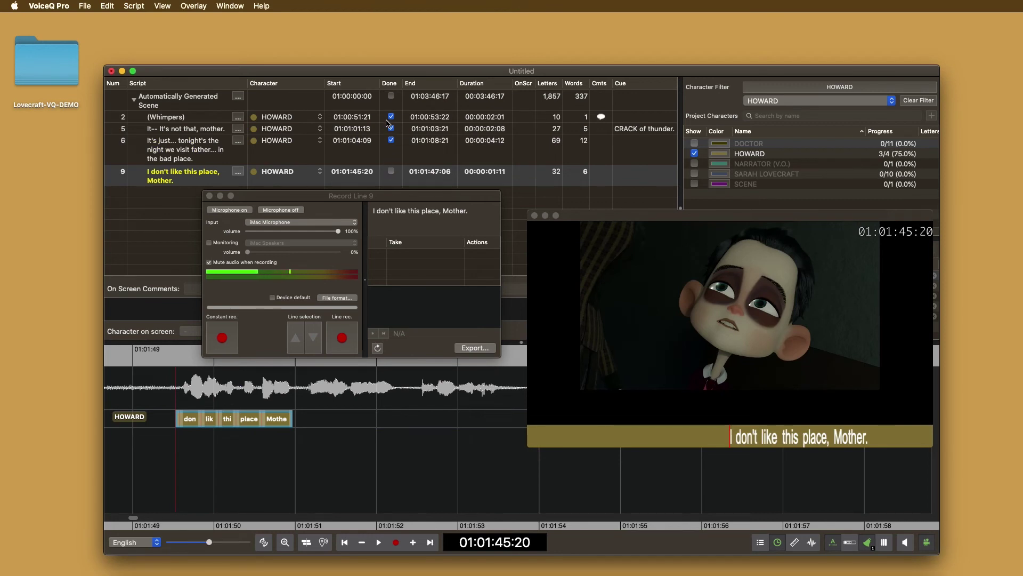
{"action": "left_click", "coordinate": [390, 116]}
Select line 5 to show its recorded takes and bring up their export options
{"action": "left_click", "coordinate": [379, 138]}
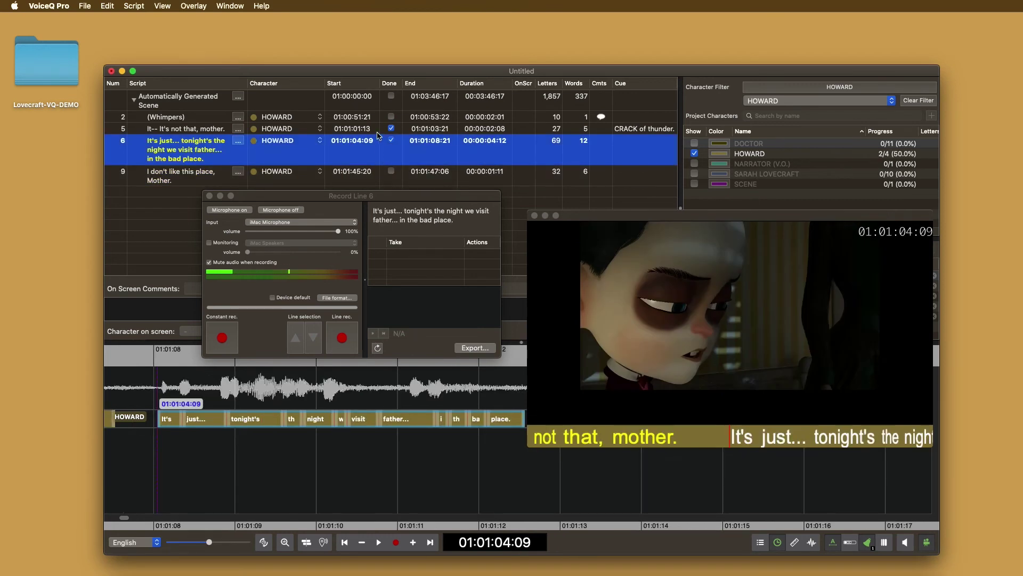
{"action": "left_click", "coordinate": [379, 129]}
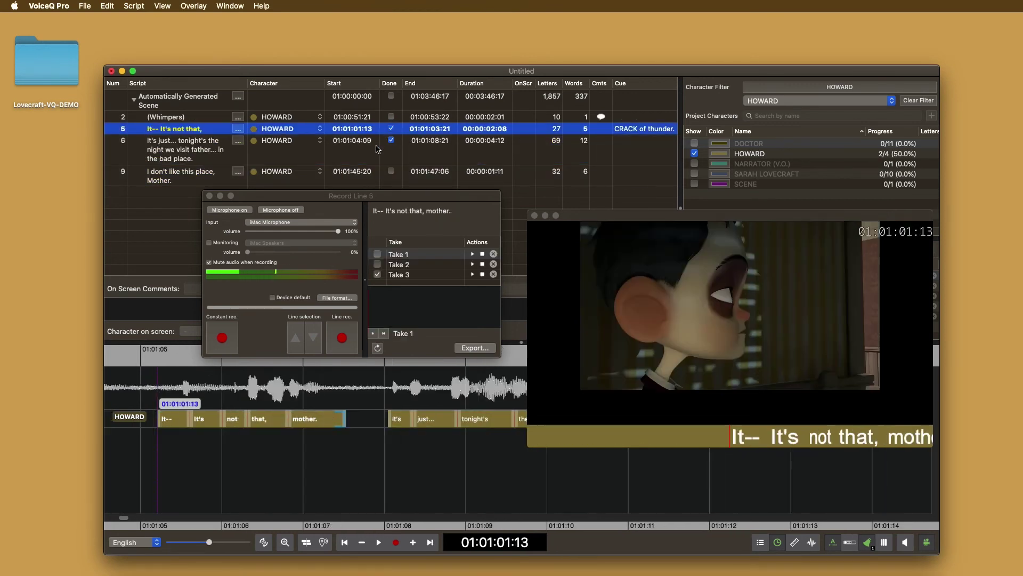
{"action": "left_click", "coordinate": [479, 348]}
Export line 5's takes as Untitled VQ2 Project_recording_2022-05-19_07-37-15.aaf to the Desktop
{"action": "left_click", "coordinate": [416, 330]}
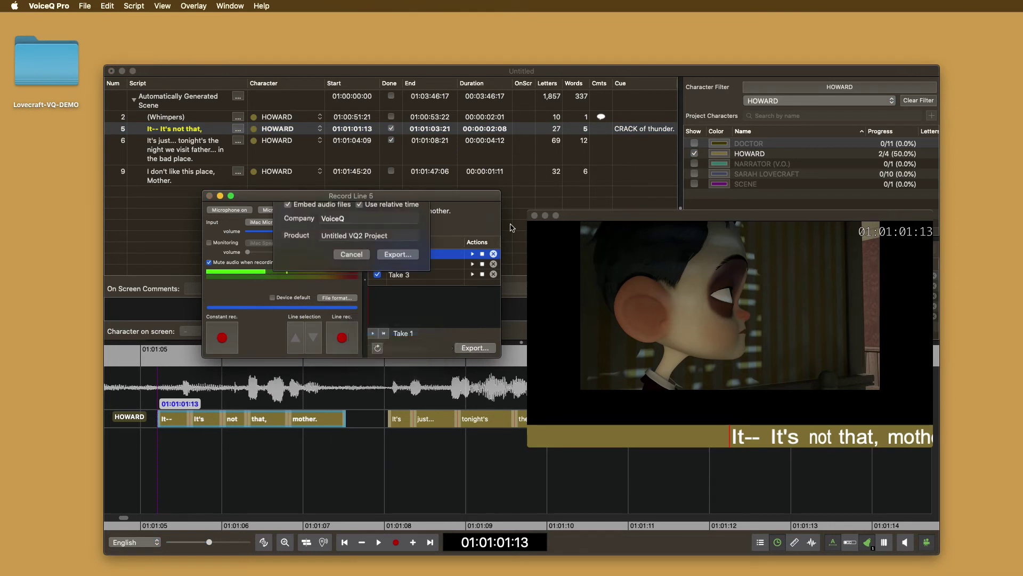
{"action": "left_click", "coordinate": [410, 266]}
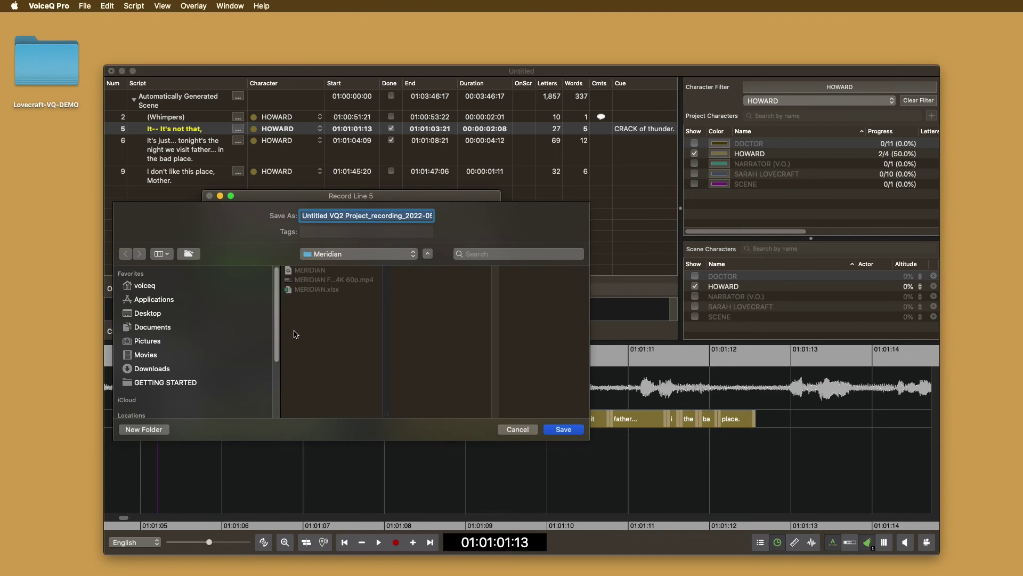
{"action": "left_click", "coordinate": [158, 314]}
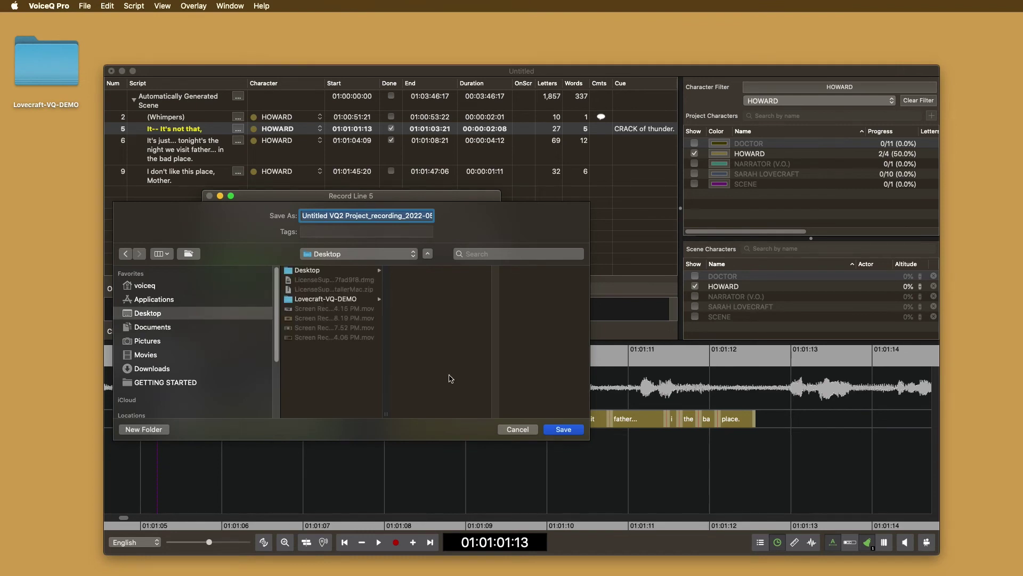
{"action": "left_click", "coordinate": [578, 431]}
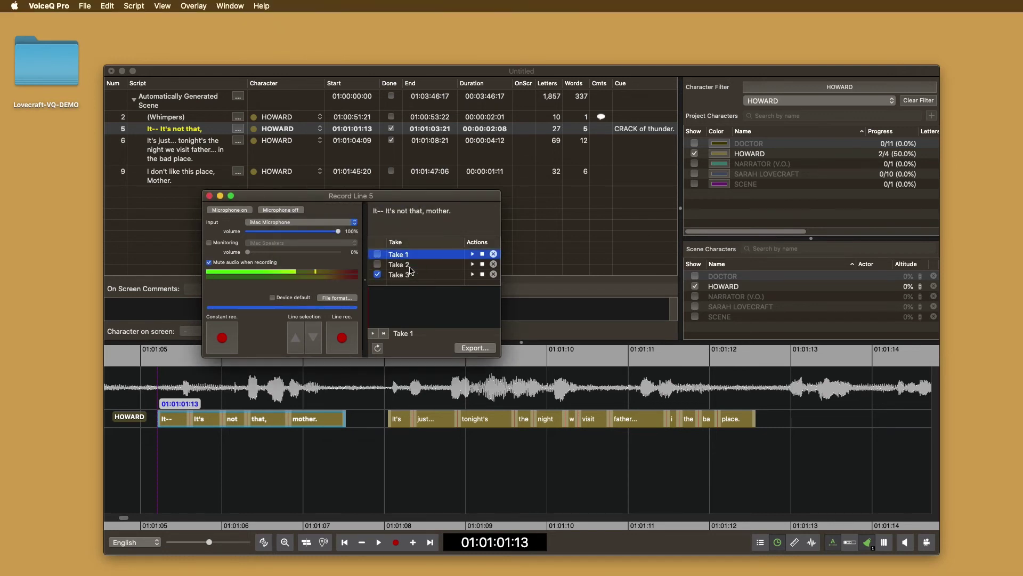
{"action": "left_click", "coordinate": [475, 347]}
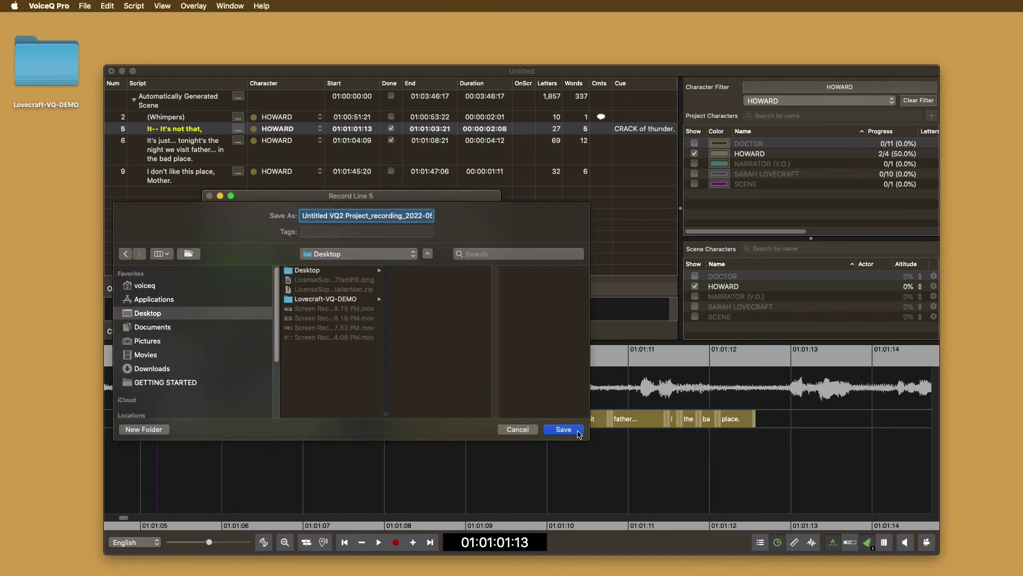
{"action": "left_click", "coordinate": [564, 430]}
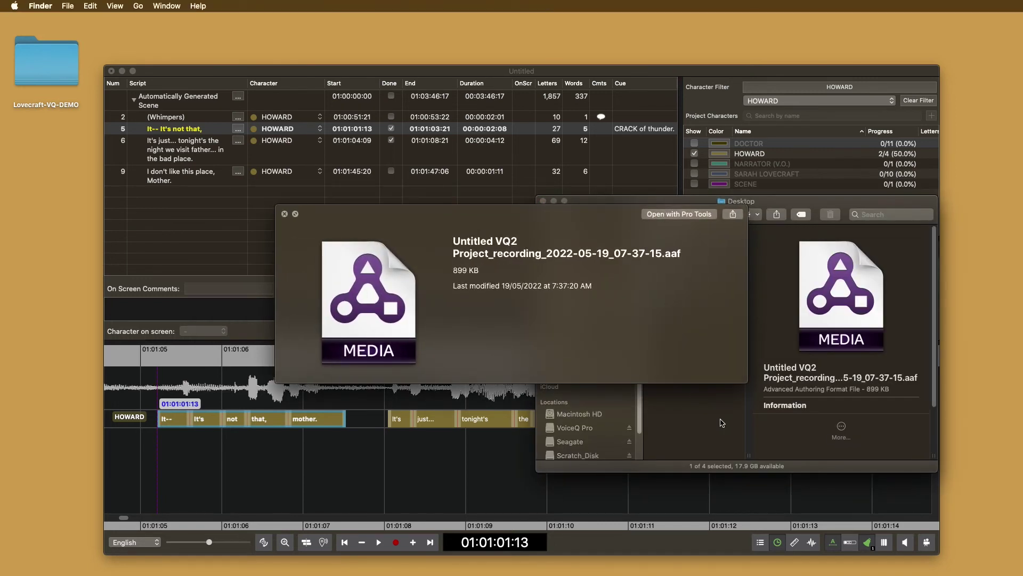
Close the AAF file's Quick Look preview and dismiss its context menu without choosing an action
{"action": "key", "text": "space"}
{"action": "right_click", "coordinate": [726, 252]}
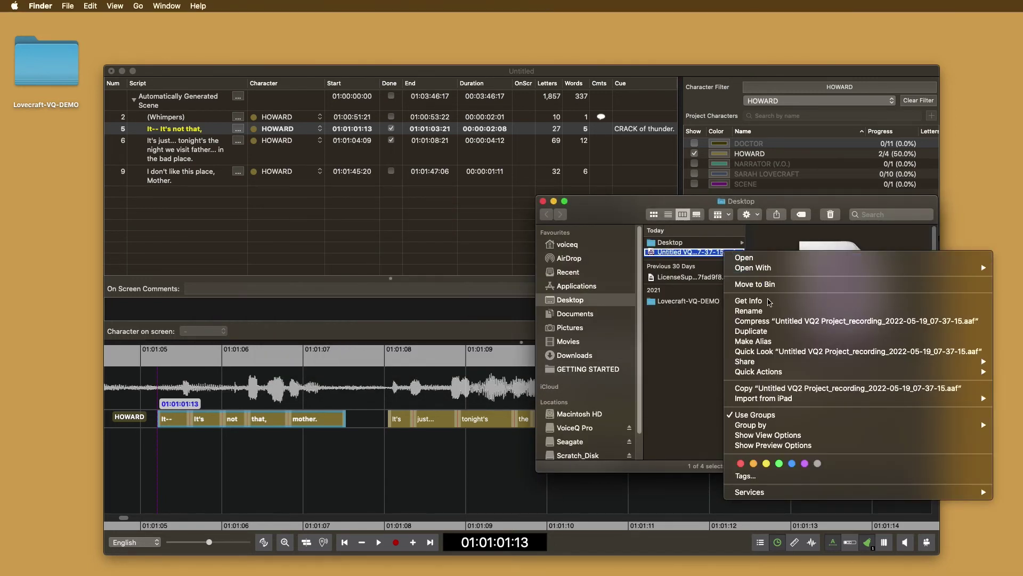
{"action": "mouse_move", "coordinate": [768, 364]}
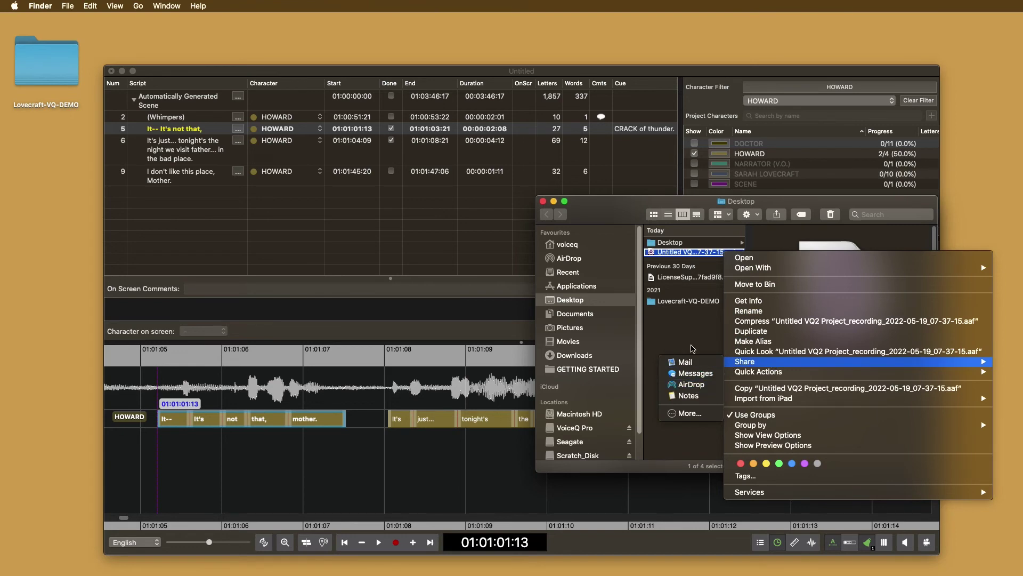
{"action": "left_click", "coordinate": [692, 336]}
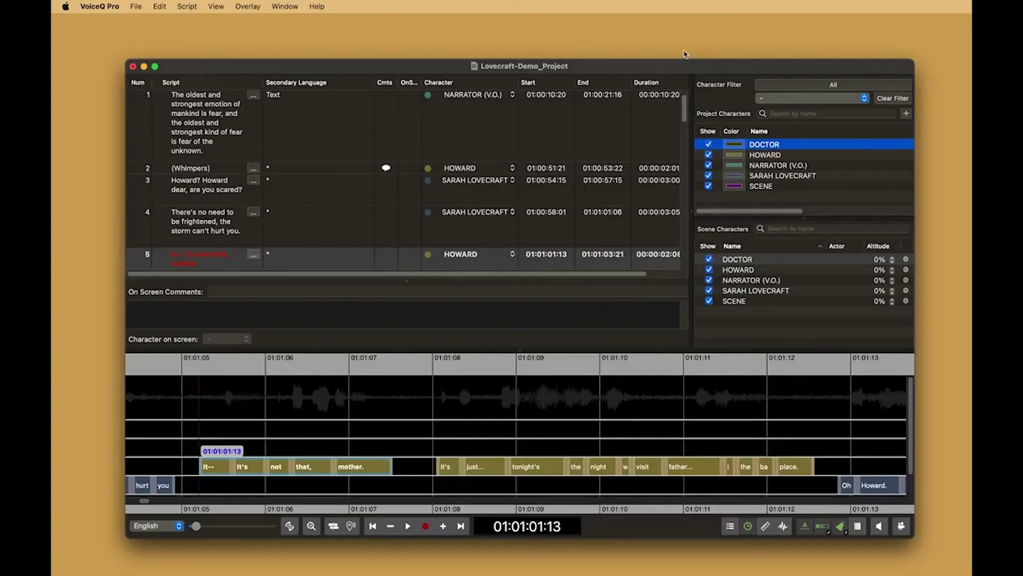
Export the ADR cue list report as HTML from File > Report, saving to the Desktop
{"action": "left_click", "coordinate": [138, 7]}
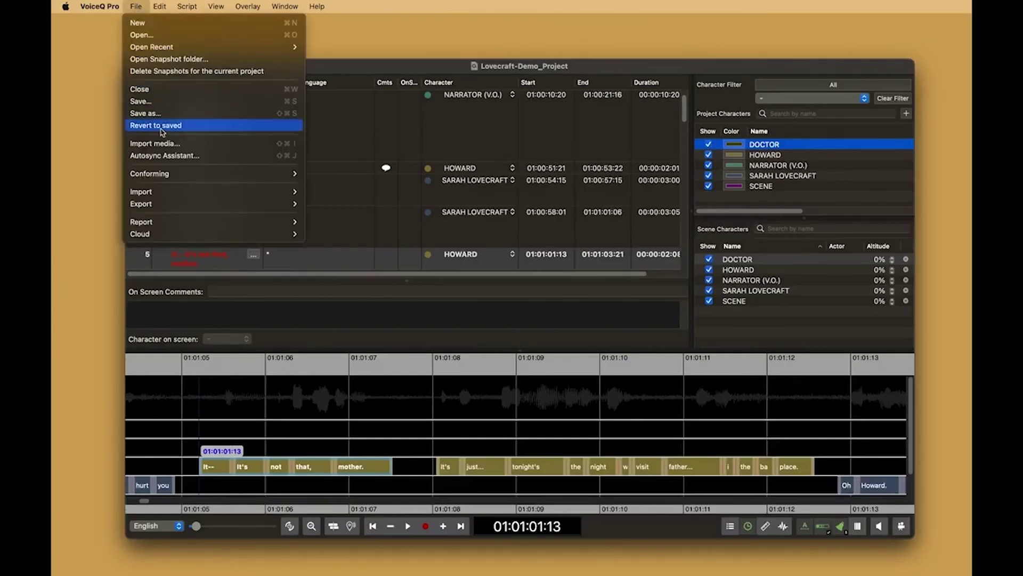
{"action": "mouse_move", "coordinate": [240, 221]}
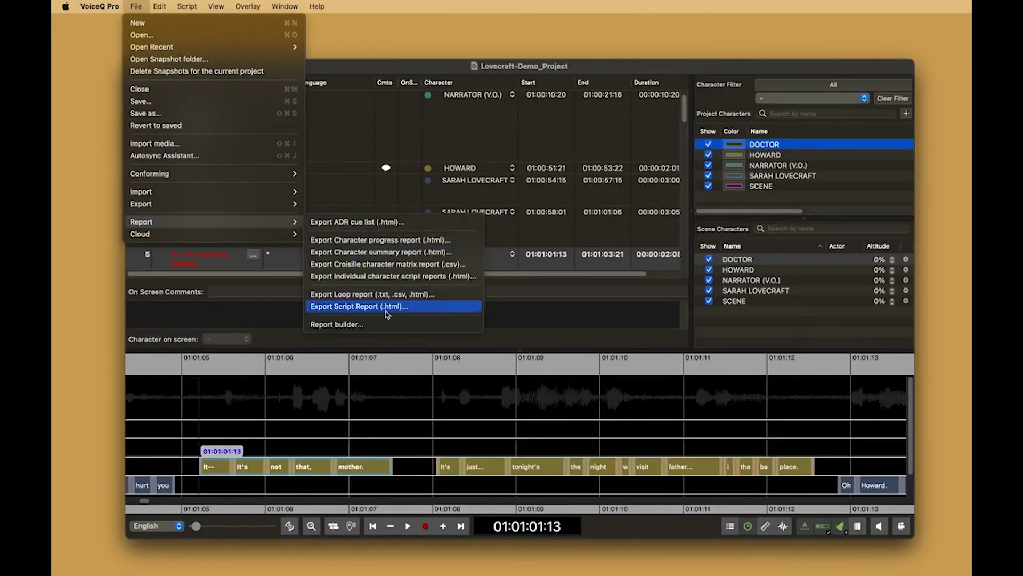
{"action": "left_click", "coordinate": [387, 226]}
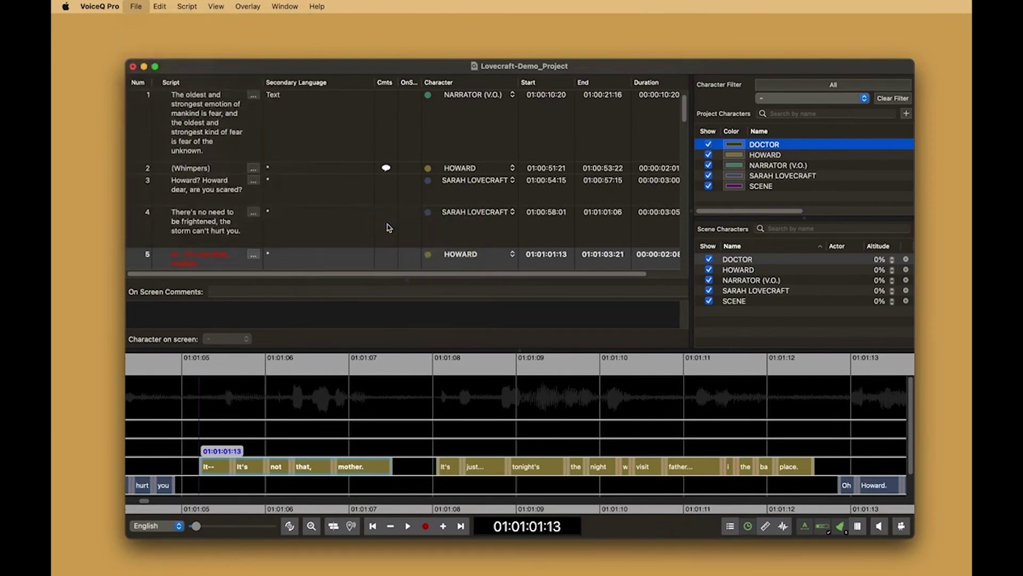
{"action": "left_click", "coordinate": [720, 405]}
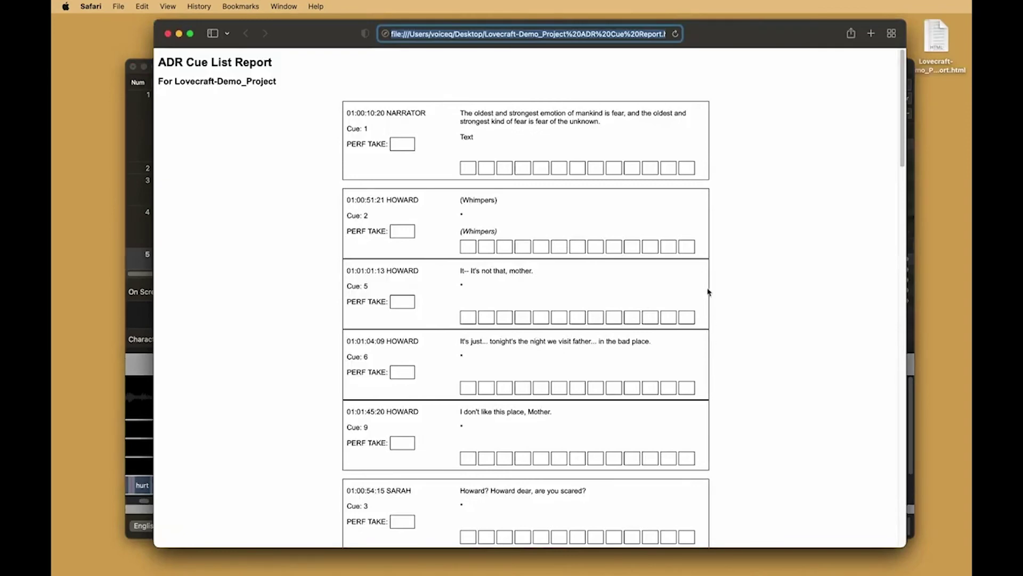
Scroll through the ADR Cue List Report in Safari, then close it
{"action": "scroll", "coordinate": [724, 292], "scroll_direction": "down", "scroll_amount": 20}
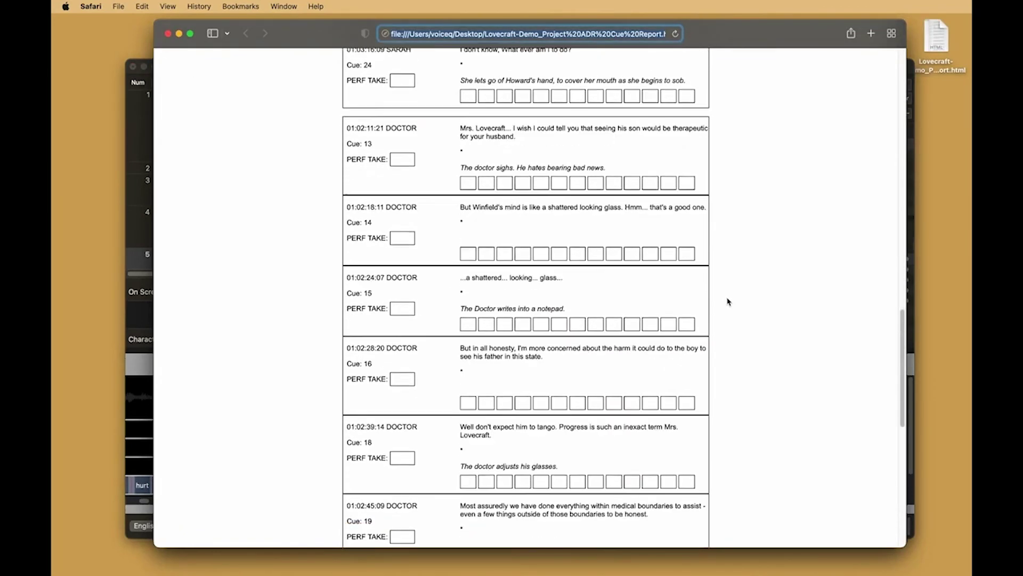
{"action": "scroll", "coordinate": [728, 302], "scroll_direction": "down", "scroll_amount": 5}
{"action": "scroll", "coordinate": [729, 299], "scroll_direction": "up", "scroll_amount": 15}
{"action": "scroll", "coordinate": [729, 297], "scroll_direction": "up", "scroll_amount": 3}
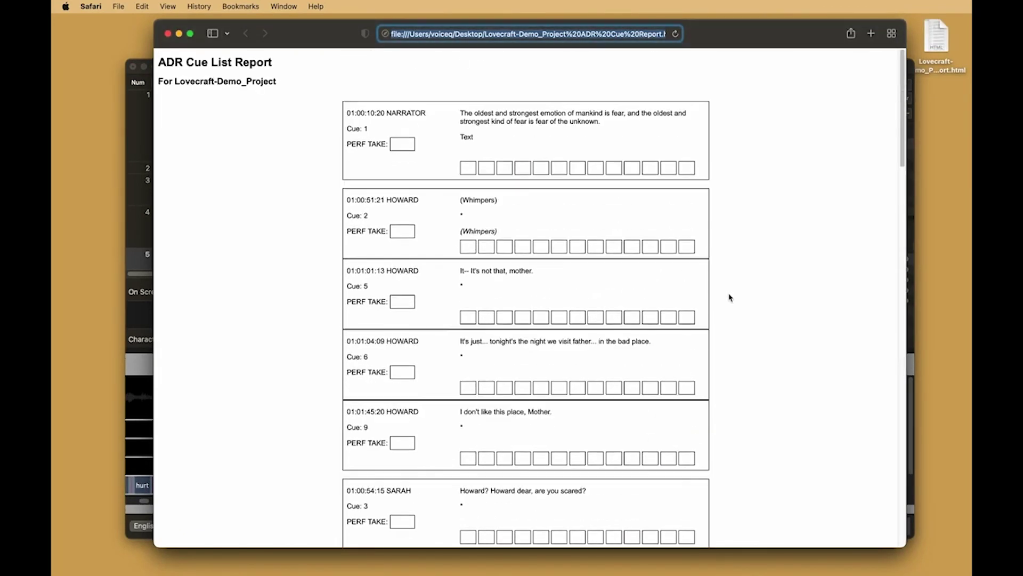
{"action": "left_click", "coordinate": [167, 34]}
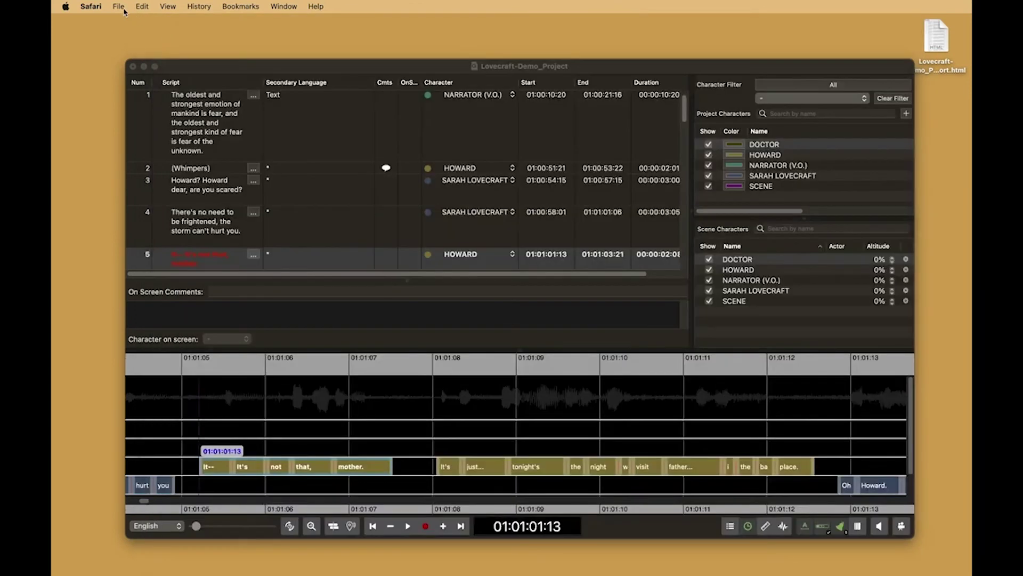
Export the Character progress report from VoiceQ Pro and save it to the Desktop
{"action": "left_click", "coordinate": [167, 65]}
{"action": "left_click", "coordinate": [137, 7]}
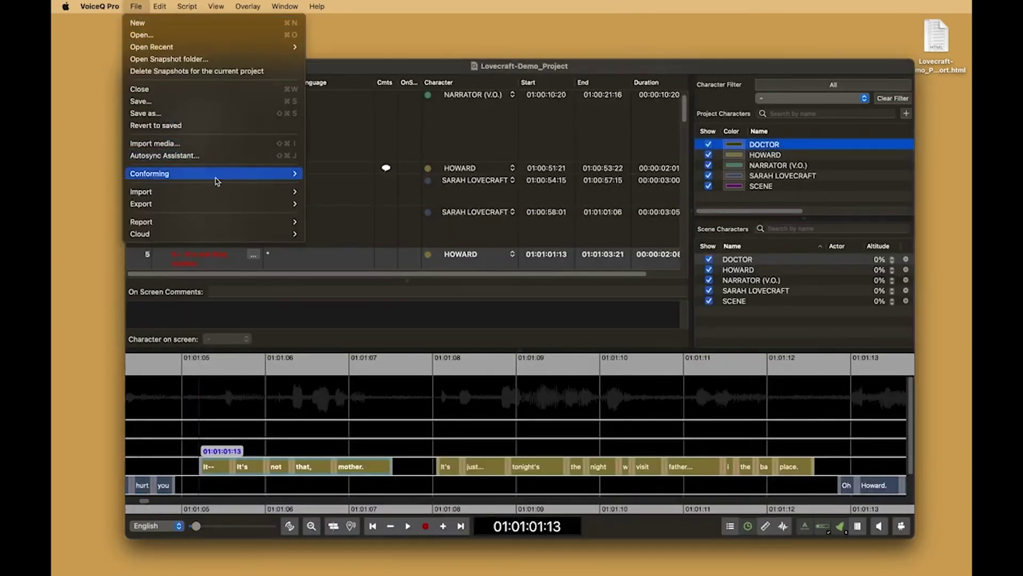
{"action": "mouse_move", "coordinate": [267, 227]}
{"action": "left_click", "coordinate": [353, 235]}
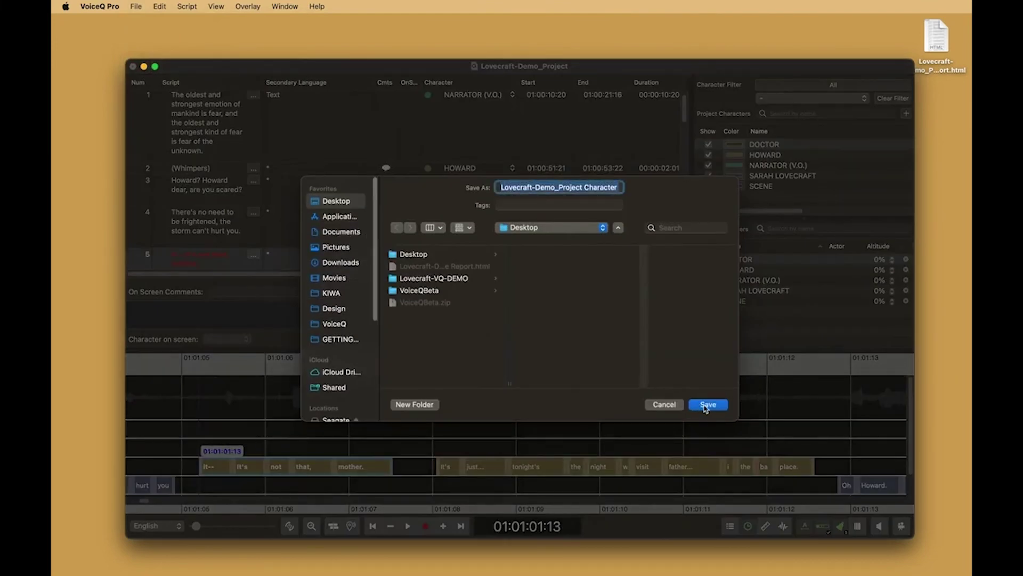
{"action": "left_click", "coordinate": [707, 405]}
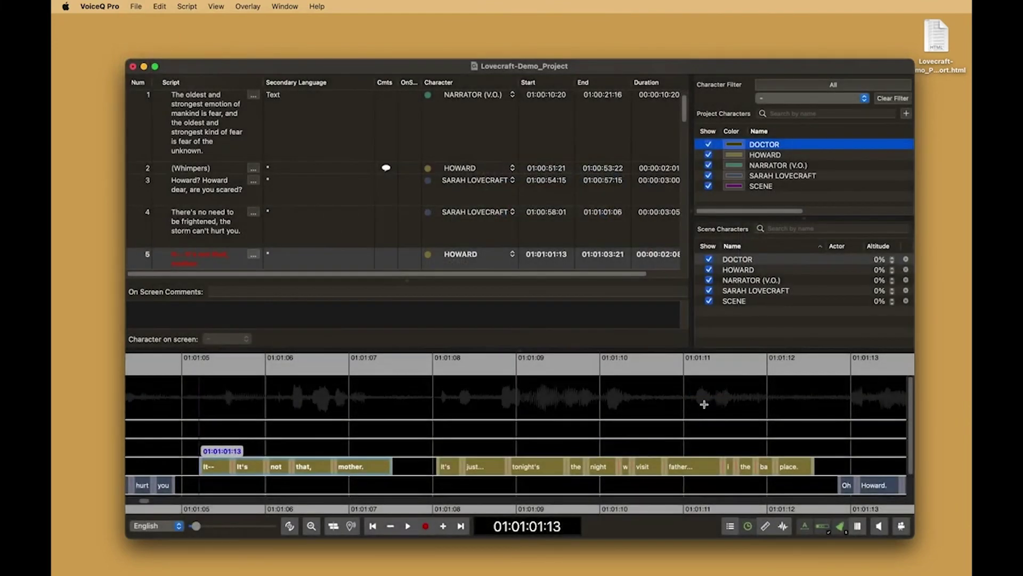
Check the Character Line Progress Report's incomplete lines in Safari, close it, and return to VoiceQ Pro's File menu
{"action": "scroll", "coordinate": [685, 380], "scroll_direction": "down", "scroll_amount": 20}
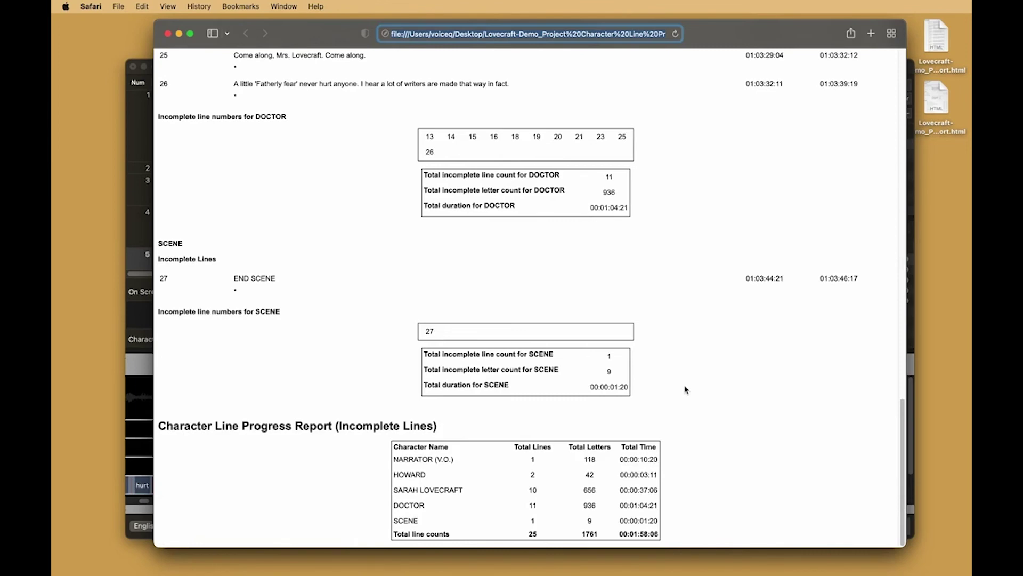
{"action": "scroll", "coordinate": [686, 390], "scroll_direction": "up", "scroll_amount": 20}
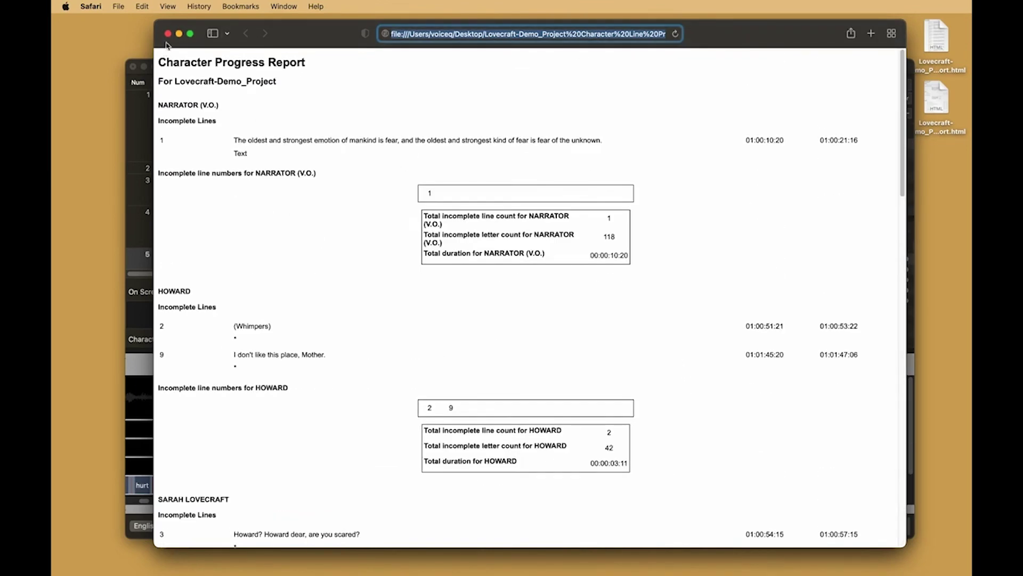
{"action": "left_click", "coordinate": [167, 33]}
{"action": "left_click", "coordinate": [187, 69]}
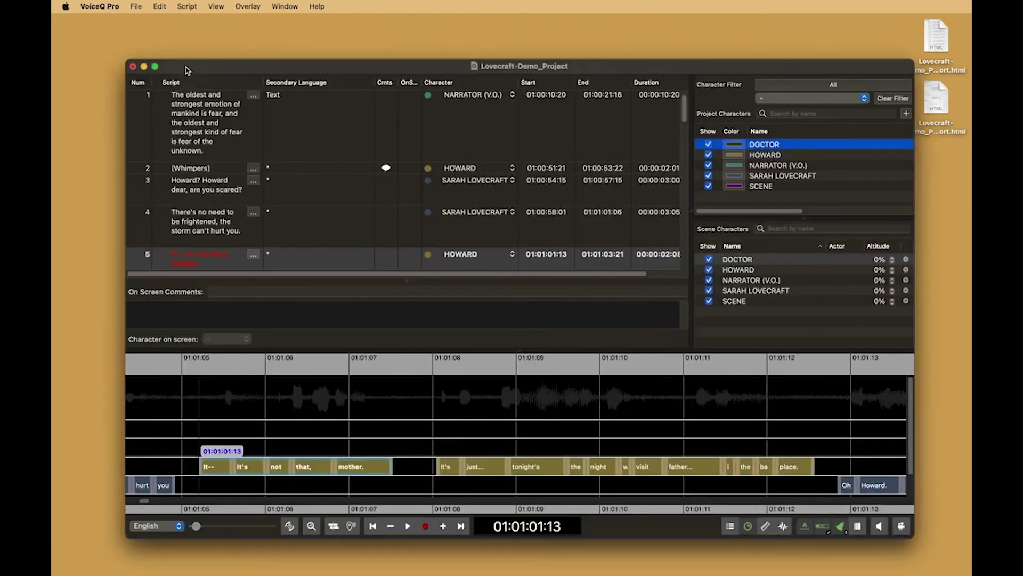
{"action": "left_click", "coordinate": [135, 7]}
{"action": "mouse_move", "coordinate": [284, 226]}
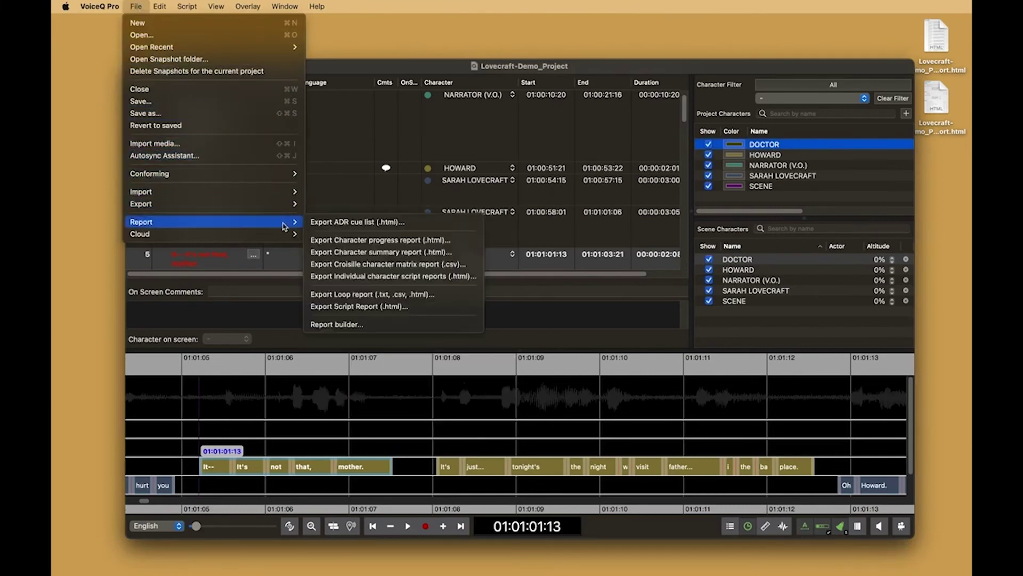
{"action": "left_click", "coordinate": [368, 264]}
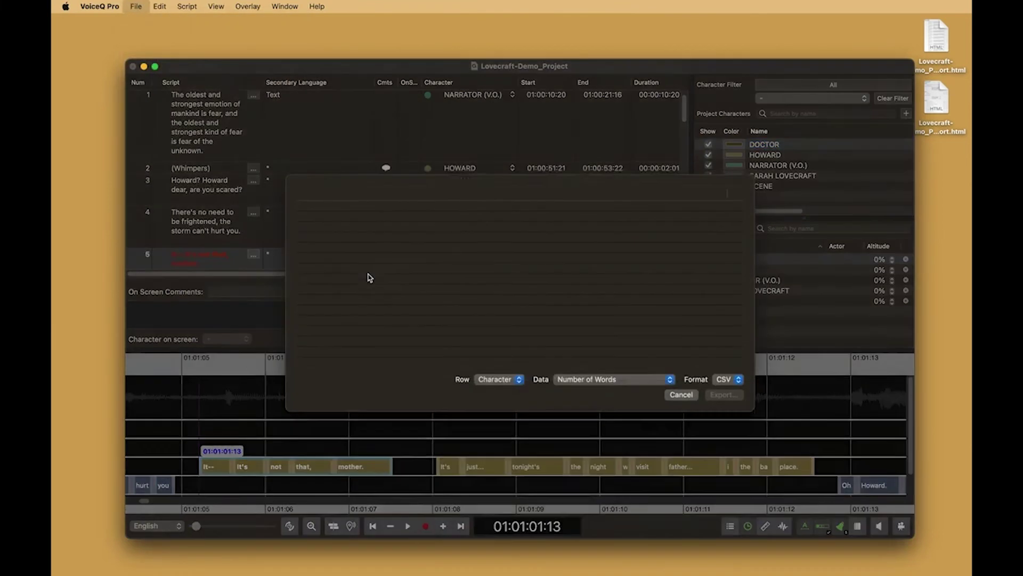
{"action": "left_click", "coordinate": [589, 385]}
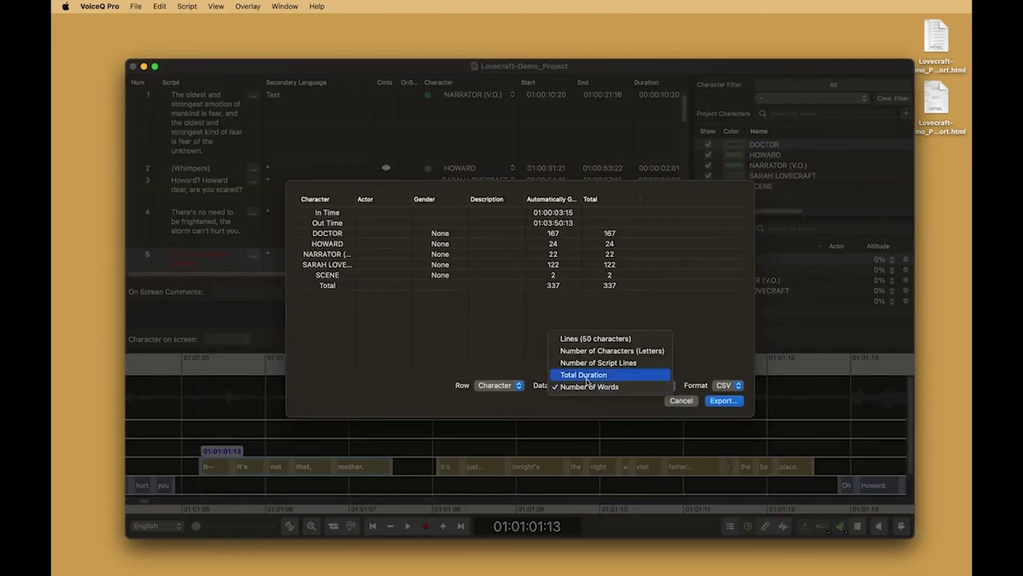
{"action": "left_click", "coordinate": [588, 374]}
{"action": "left_click", "coordinate": [590, 387]}
{"action": "left_click", "coordinate": [591, 374]}
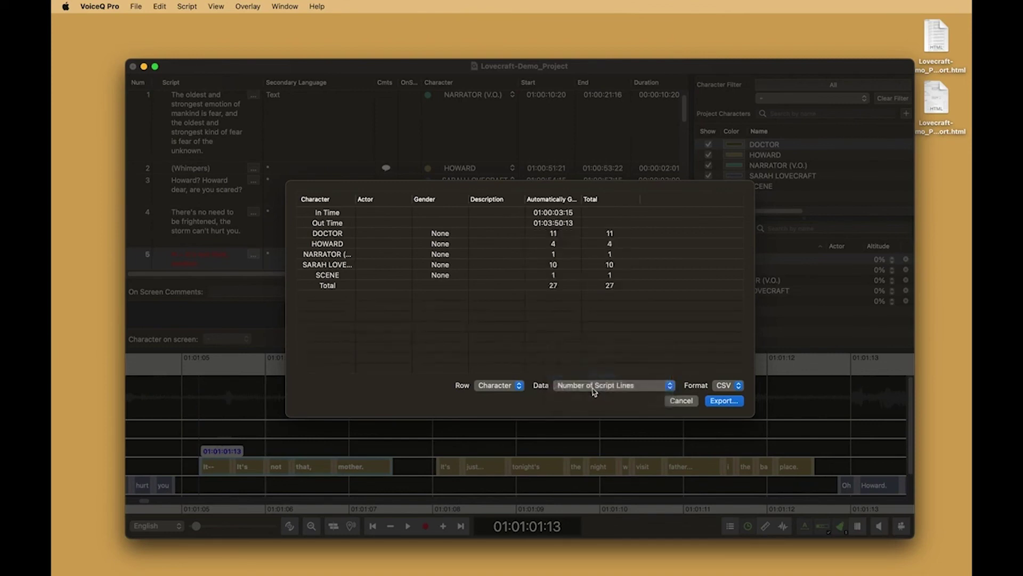
{"action": "left_click", "coordinate": [591, 386]}
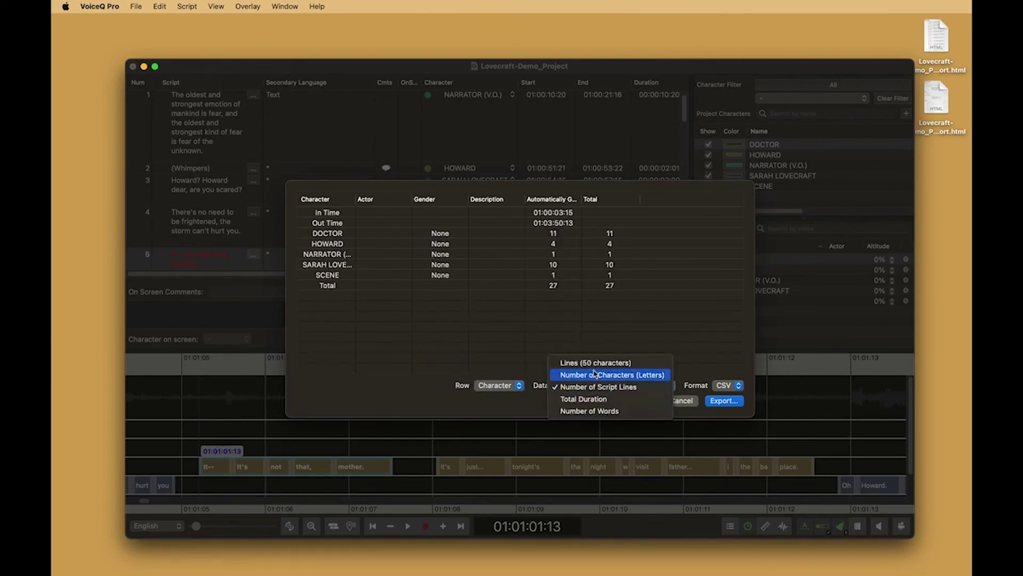
{"action": "left_click", "coordinate": [595, 363]}
{"action": "left_click", "coordinate": [515, 385]}
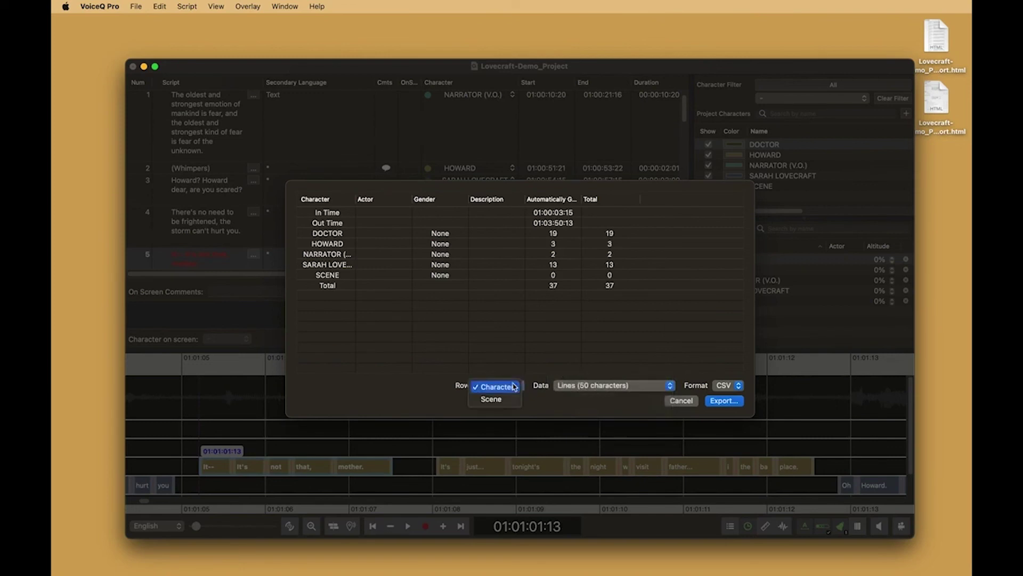
{"action": "left_click", "coordinate": [514, 400]}
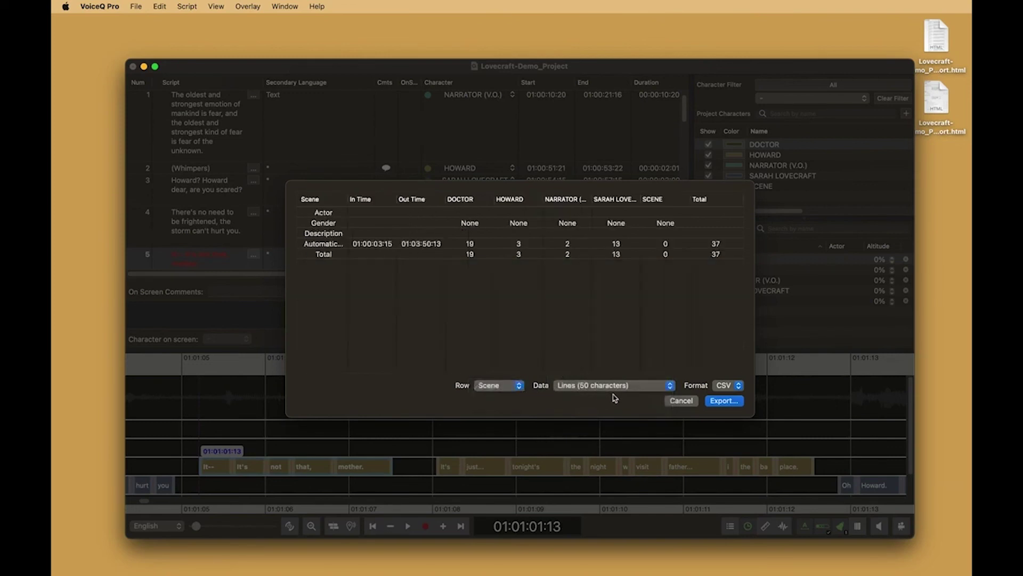
{"action": "left_click", "coordinate": [681, 400]}
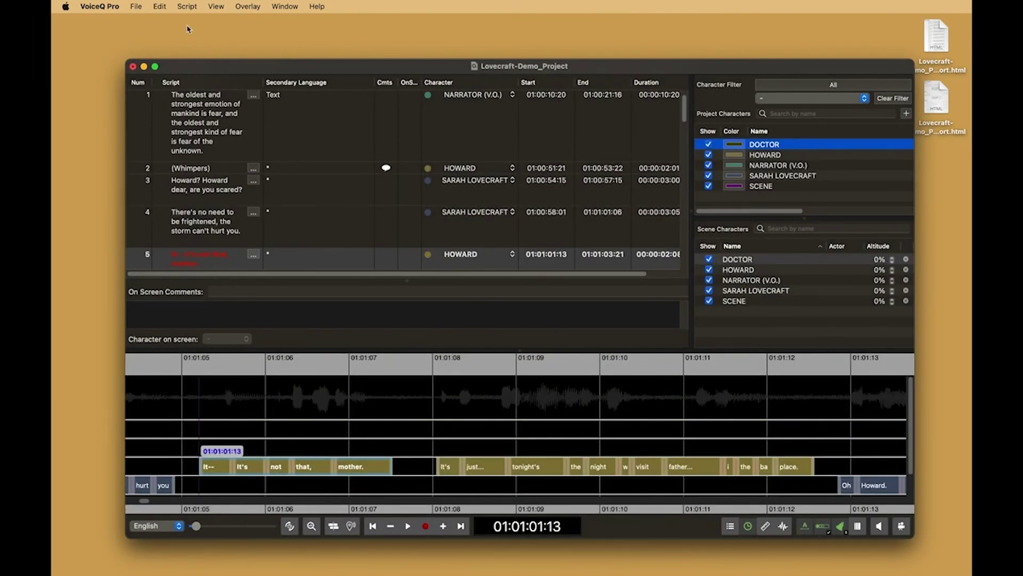
{"action": "left_click", "coordinate": [136, 6]}
Export individual character script reports for every character to the Desktop
{"action": "mouse_move", "coordinate": [265, 227]}
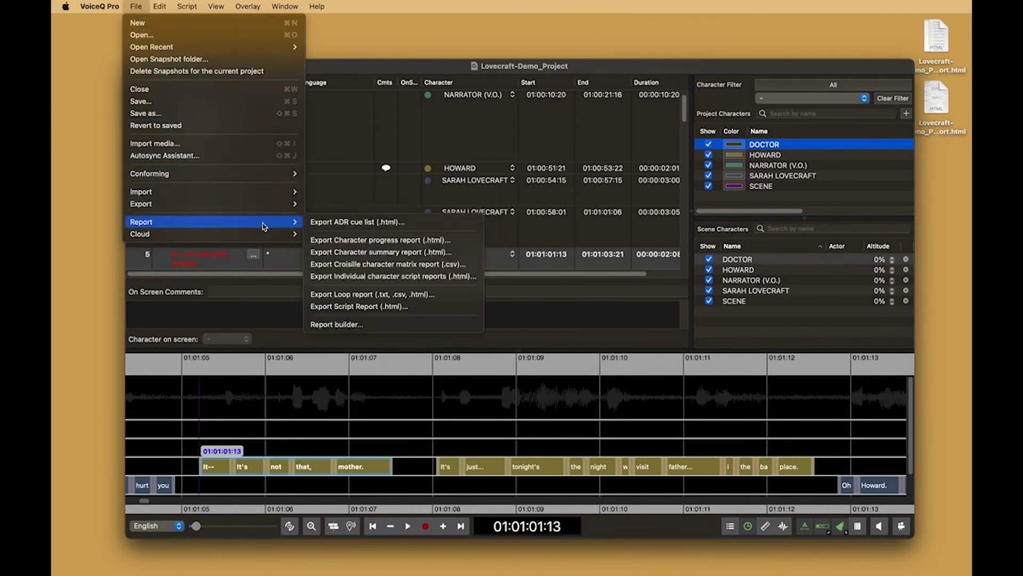
{"action": "left_click", "coordinate": [386, 299]}
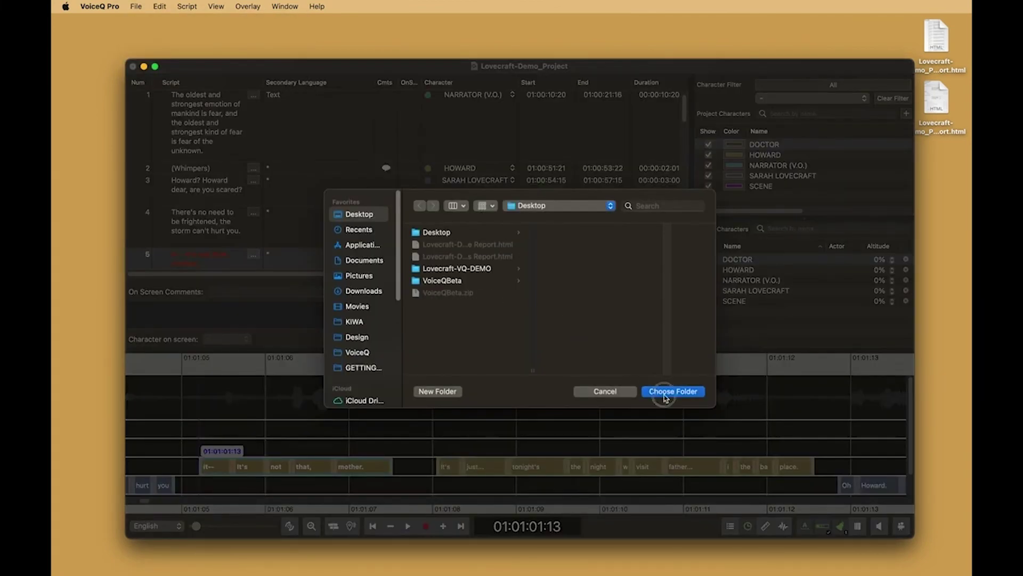
{"action": "left_click", "coordinate": [663, 393]}
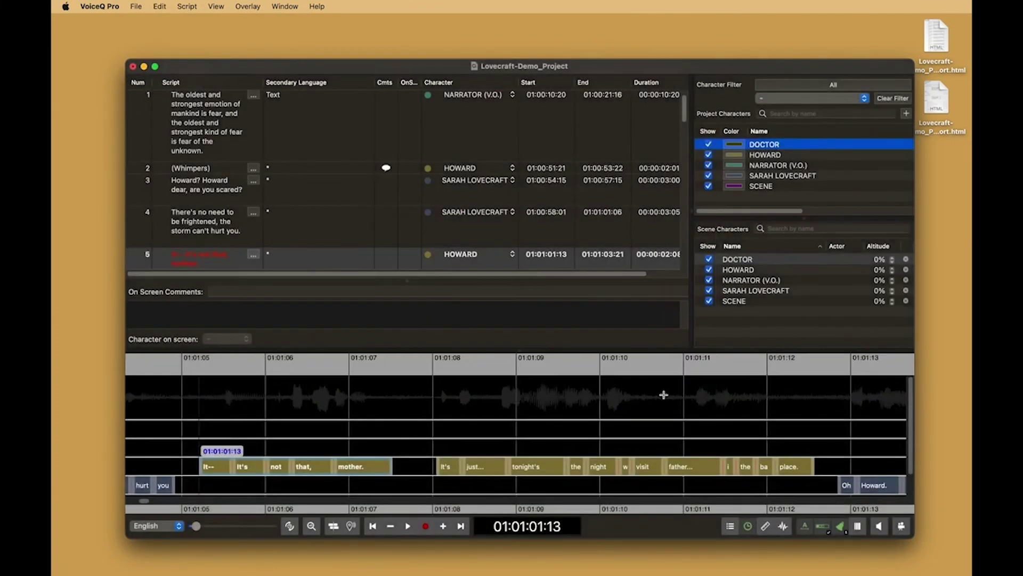
Quick Look the DOCTOR character script report, then close Finder and return to VoiceQ Pro
{"action": "left_click", "coordinate": [472, 257]}
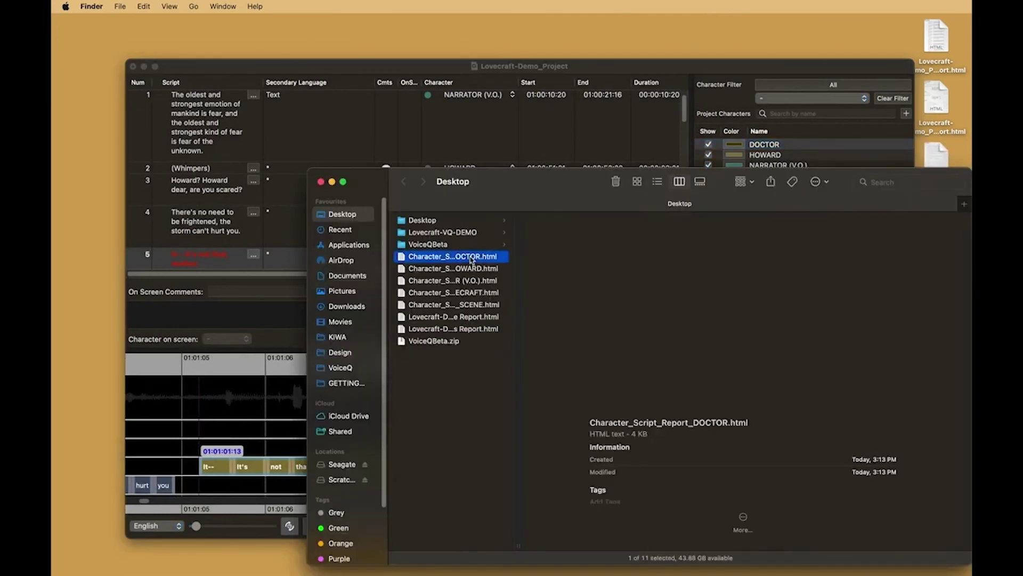
{"action": "key", "text": "space"}
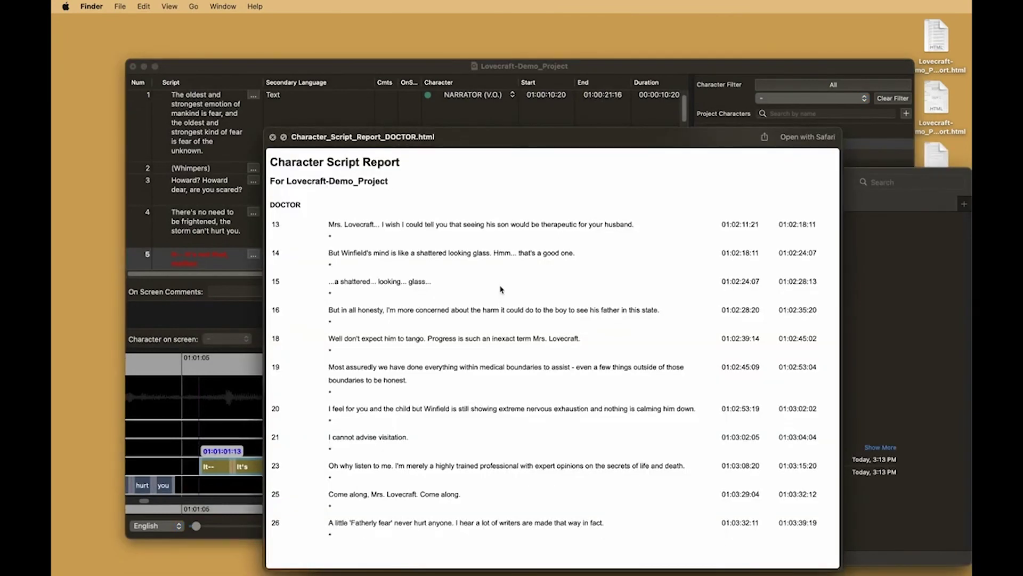
{"action": "key", "text": "space"}
{"action": "left_click", "coordinate": [328, 182]}
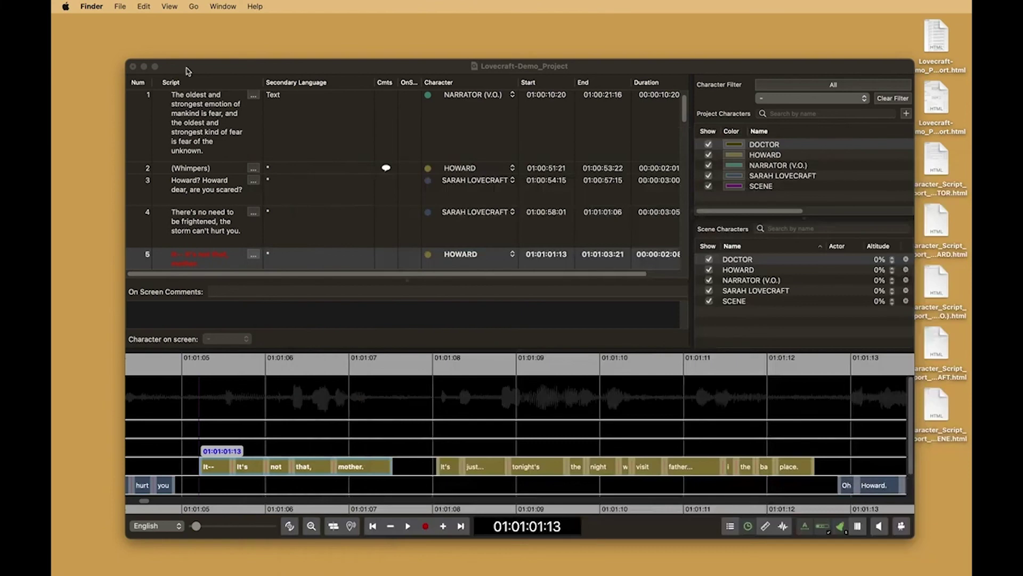
{"action": "left_click", "coordinate": [121, 6]}
{"action": "left_click", "coordinate": [449, 77]}
Export the Loop Count Report as a CSV file to the Desktop
{"action": "left_click", "coordinate": [137, 5]}
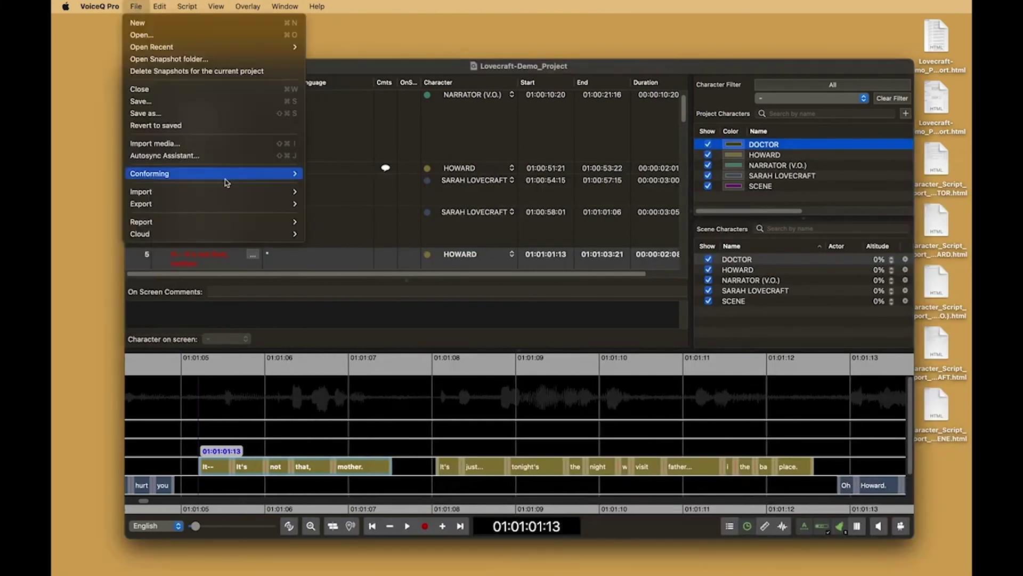
{"action": "mouse_move", "coordinate": [251, 222]}
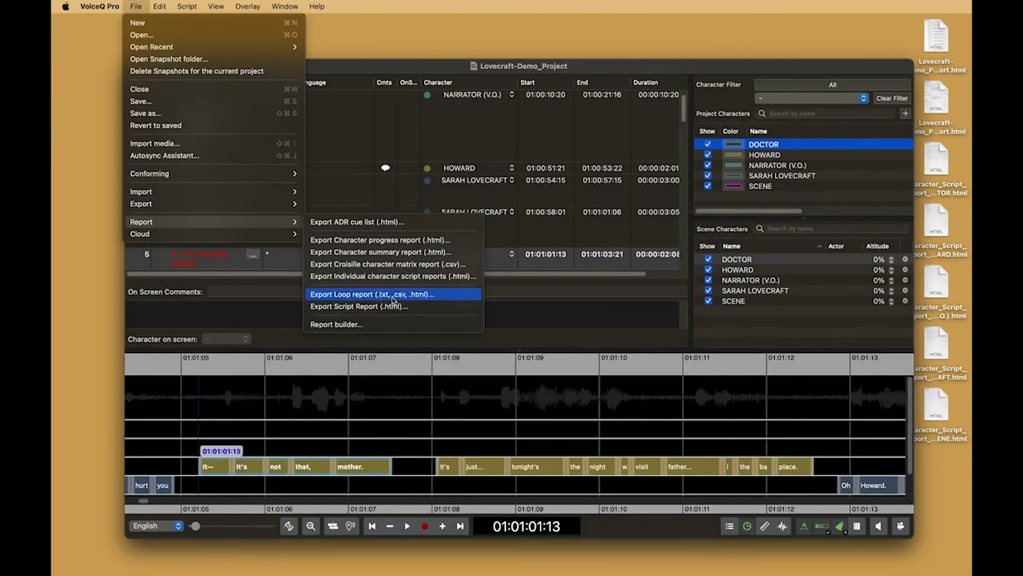
{"action": "left_click", "coordinate": [392, 295]}
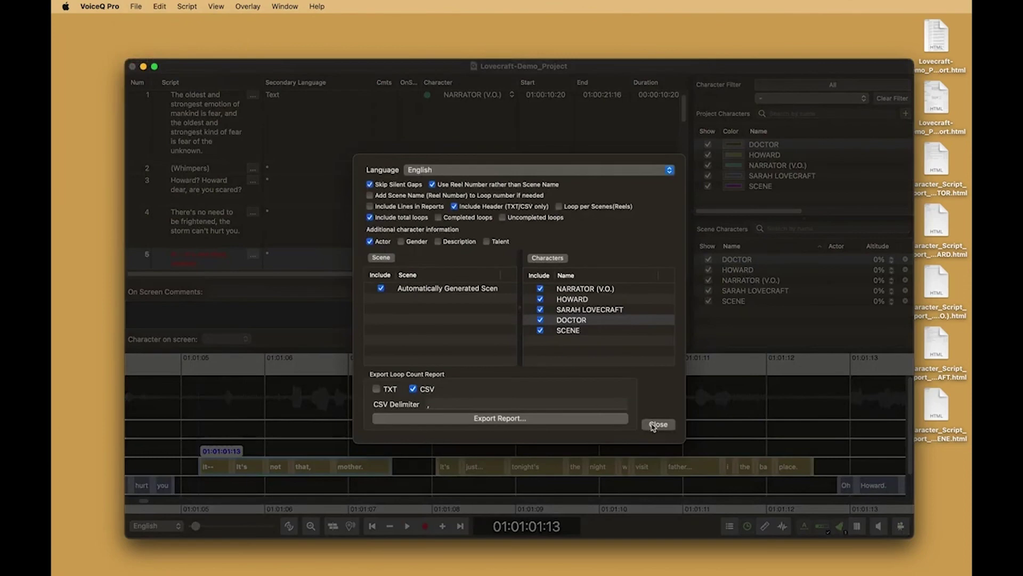
{"action": "left_click", "coordinate": [613, 419]}
{"action": "left_click", "coordinate": [702, 406]}
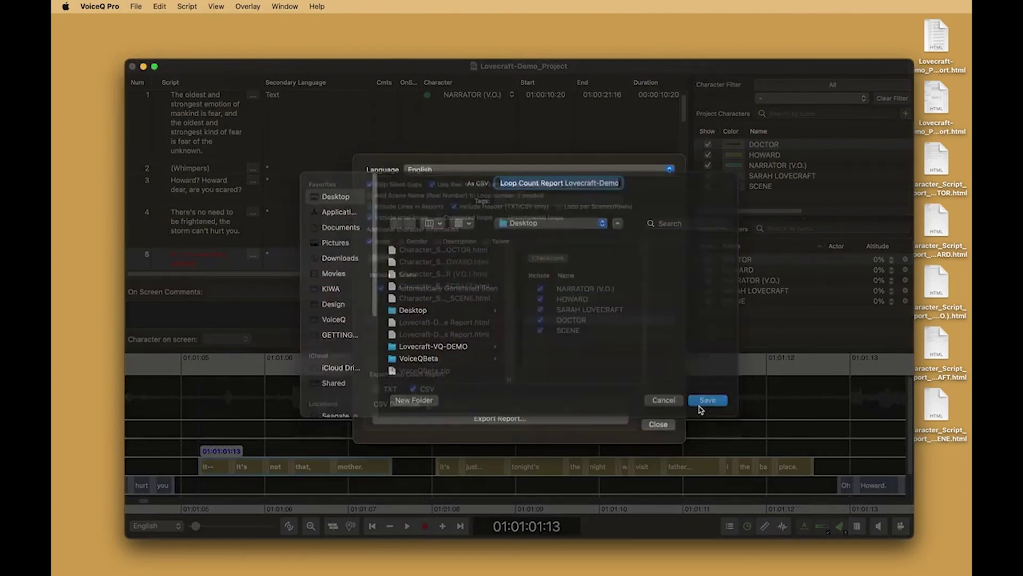
{"action": "left_click", "coordinate": [665, 426]}
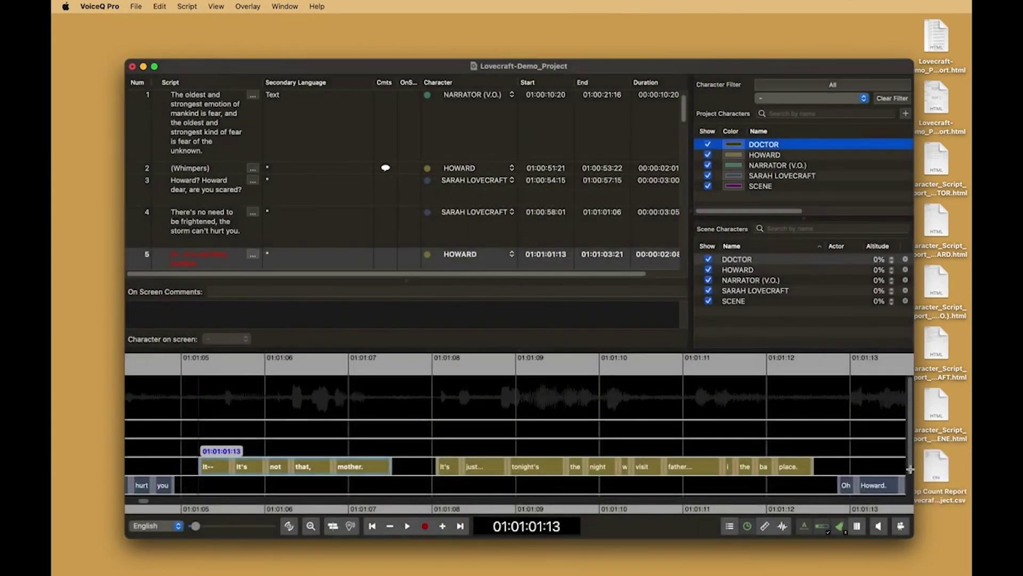
Quick Look the Loop Count Report CSV on the Desktop, then return to VoiceQ Pro
{"action": "left_click", "coordinate": [941, 472]}
{"action": "key", "text": "space"}
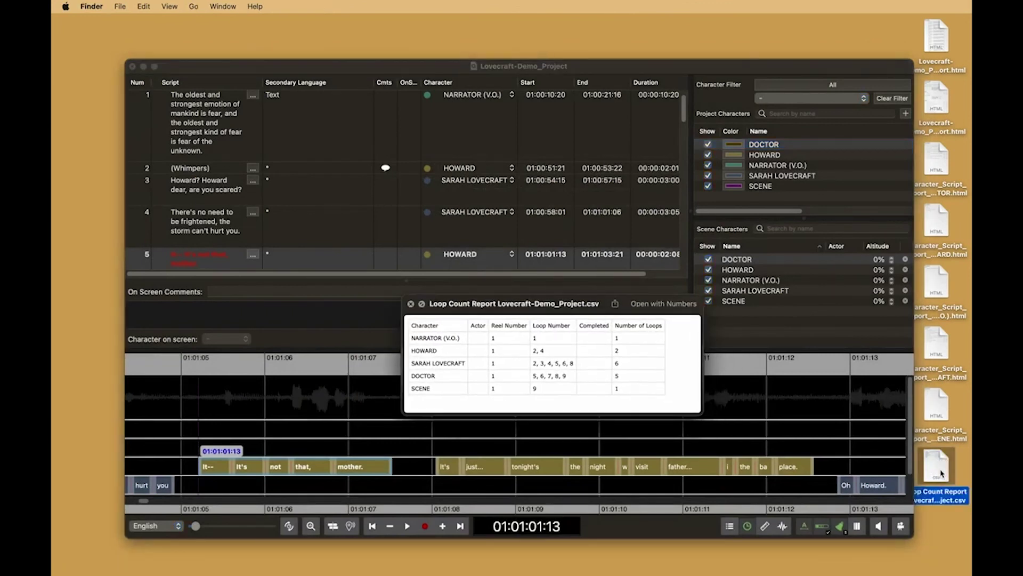
{"action": "key", "text": "space"}
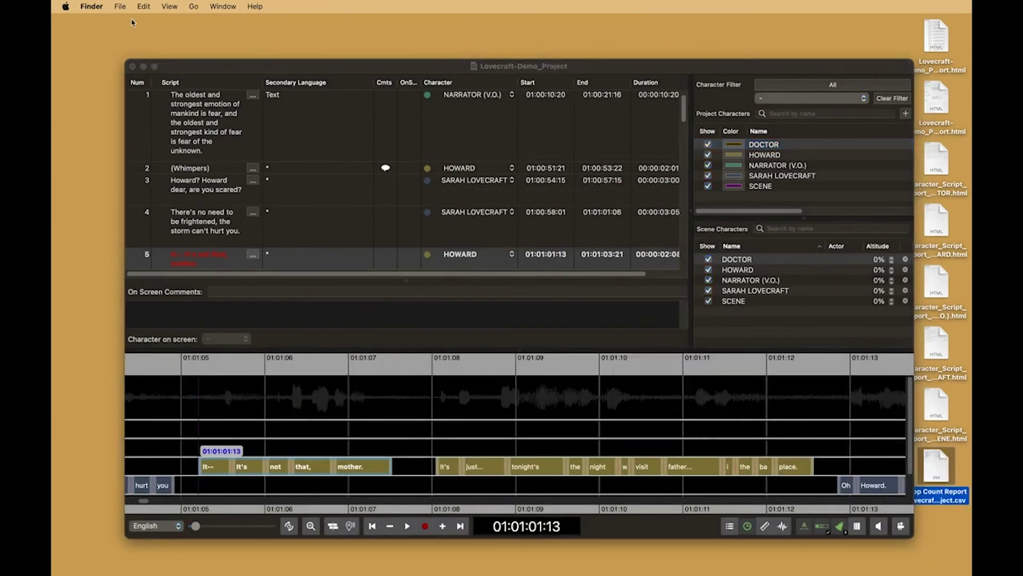
{"action": "left_click", "coordinate": [160, 65]}
{"action": "left_click", "coordinate": [136, 6]}
Export the Script Report as HTML and save it to the Desktop
{"action": "mouse_move", "coordinate": [276, 223]}
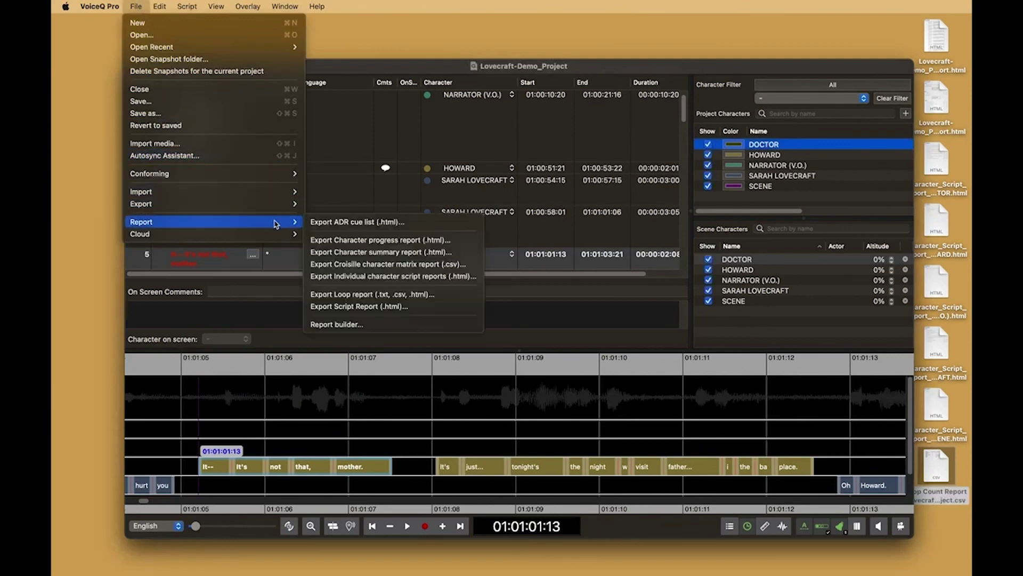
{"action": "left_click", "coordinate": [423, 328]}
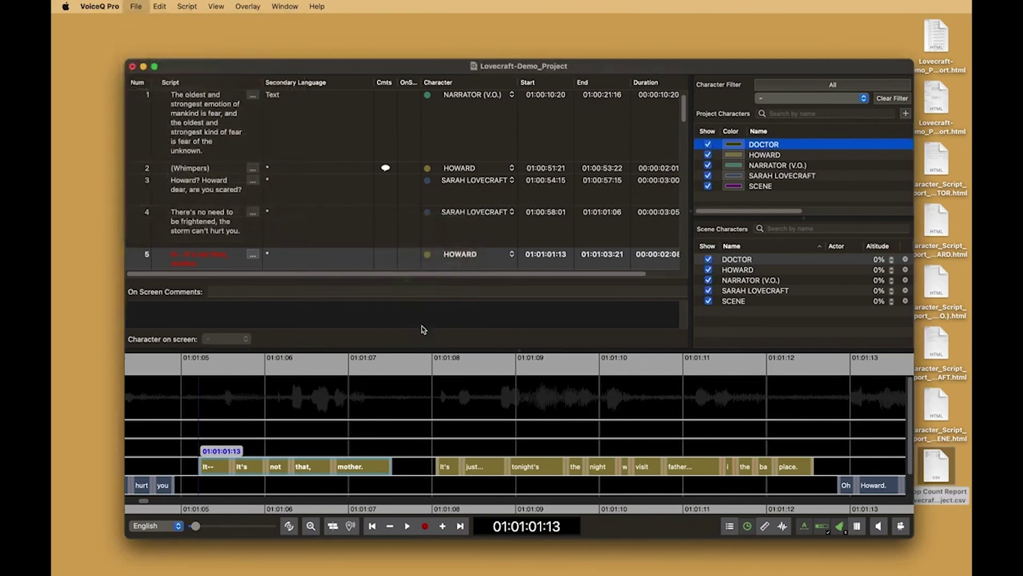
{"action": "left_click", "coordinate": [714, 406]}
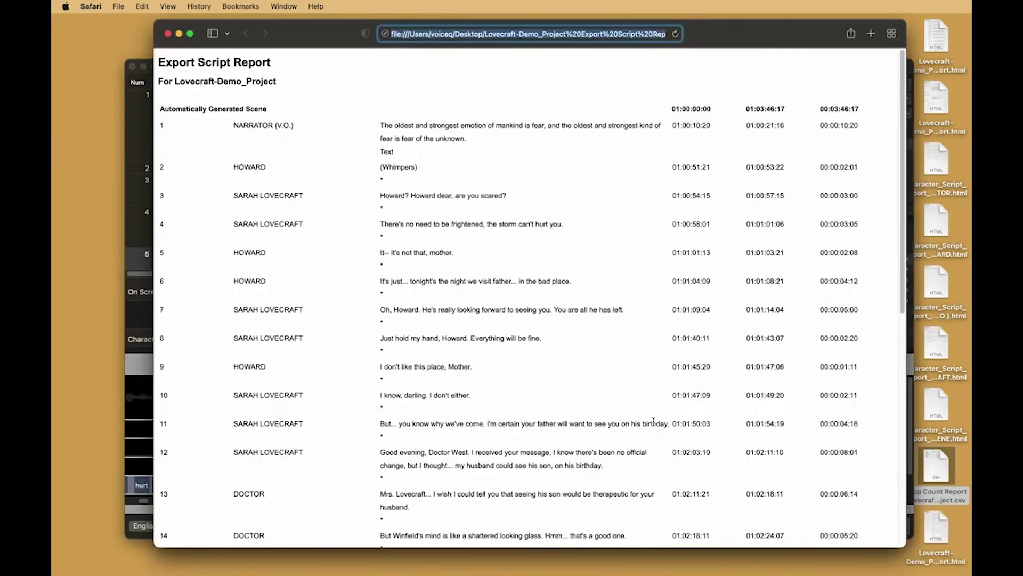
Scroll through the script report in Safari, close it, and return to VoiceQ Pro
{"action": "scroll", "coordinate": [653, 421], "scroll_direction": "down", "scroll_amount": 10}
{"action": "scroll", "coordinate": [654, 428], "scroll_direction": "up", "scroll_amount": 10}
{"action": "left_click", "coordinate": [167, 33]}
{"action": "left_click", "coordinate": [194, 65]}
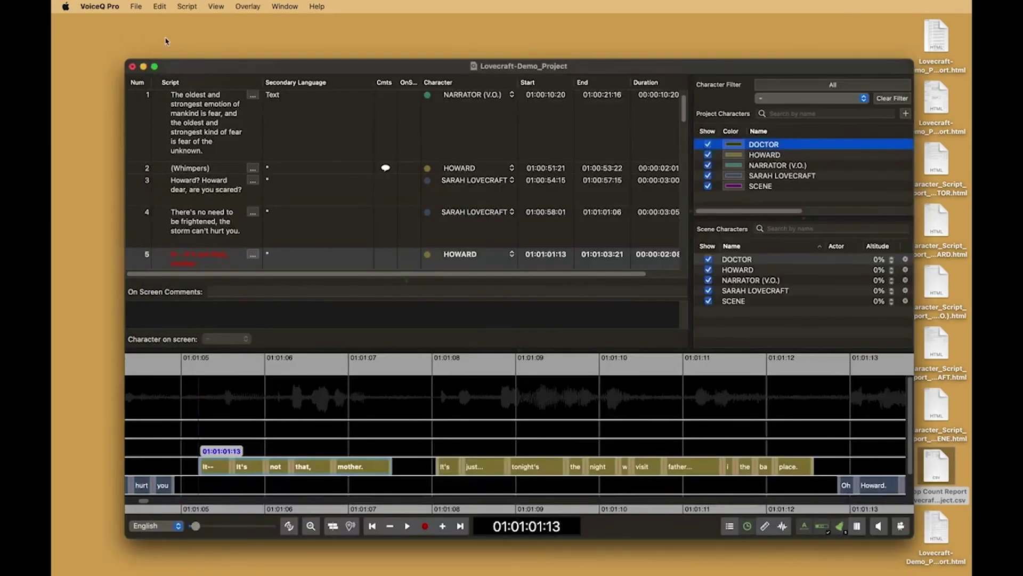
{"action": "left_click", "coordinate": [136, 6]}
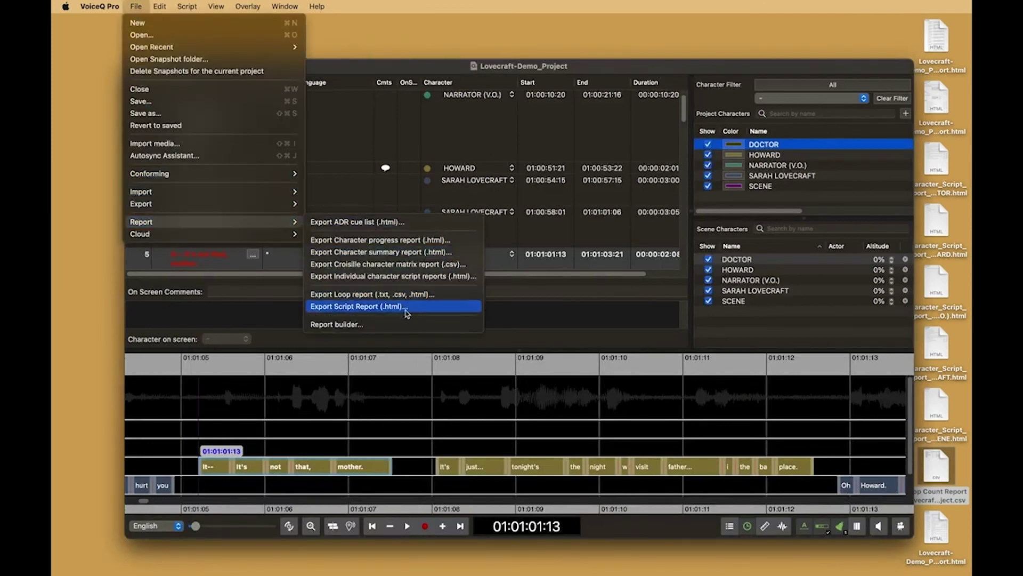
In the report builder, load the '* Script Report' preset, then close the builder
{"action": "left_click", "coordinate": [404, 322]}
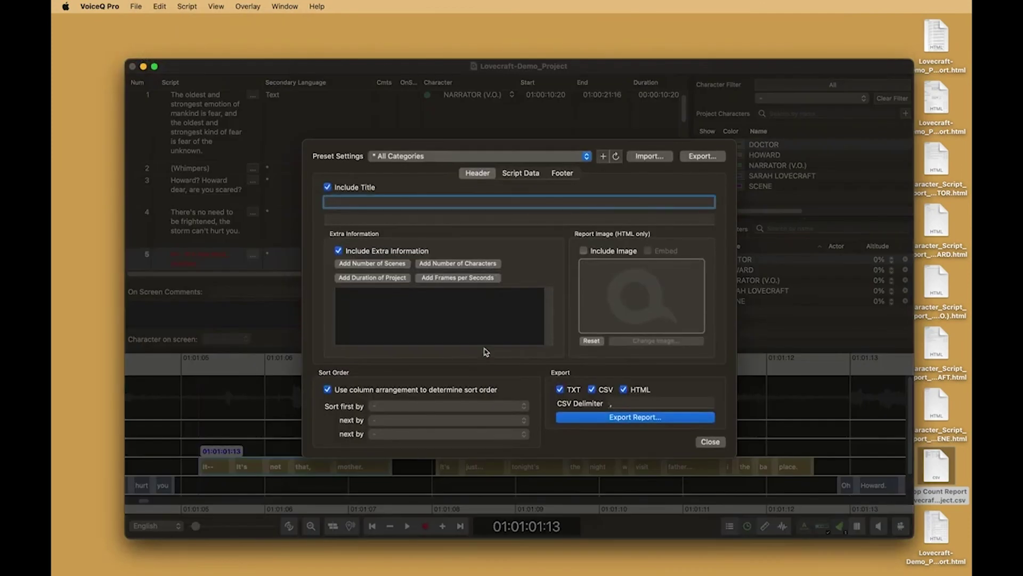
{"action": "left_click", "coordinate": [587, 157]}
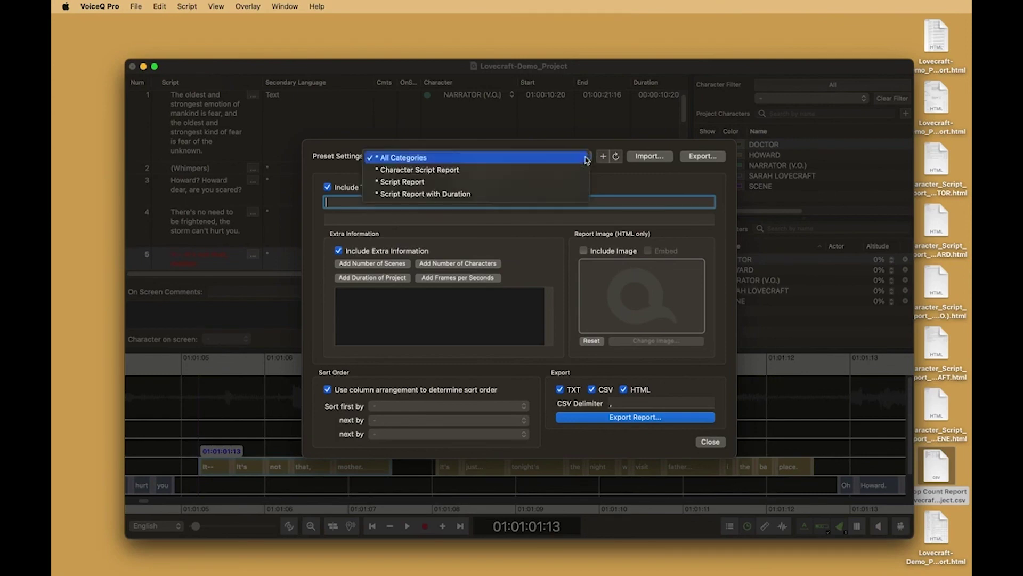
{"action": "left_click", "coordinate": [576, 170]}
{"action": "left_click", "coordinate": [578, 157]}
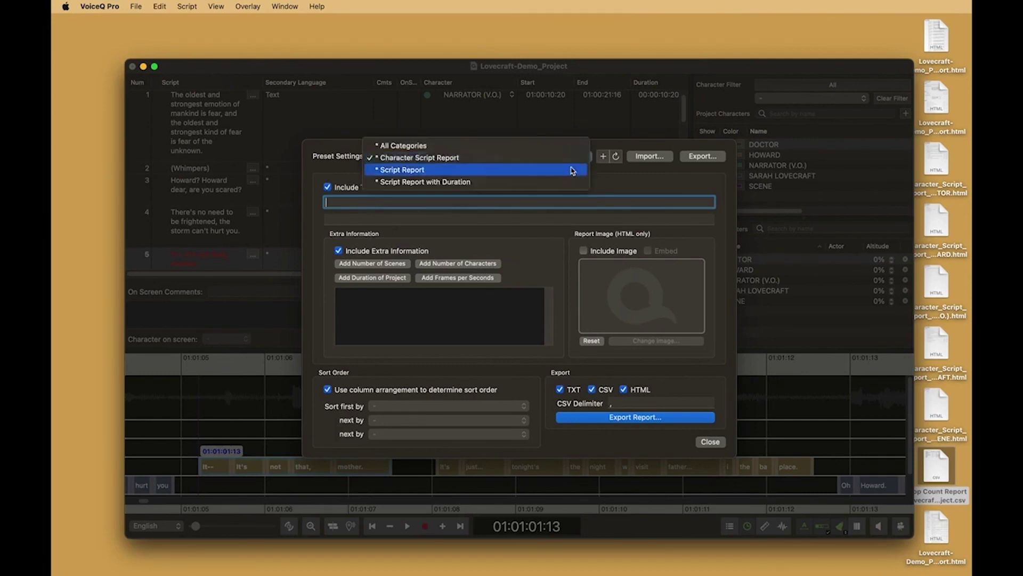
{"action": "left_click", "coordinate": [572, 171]}
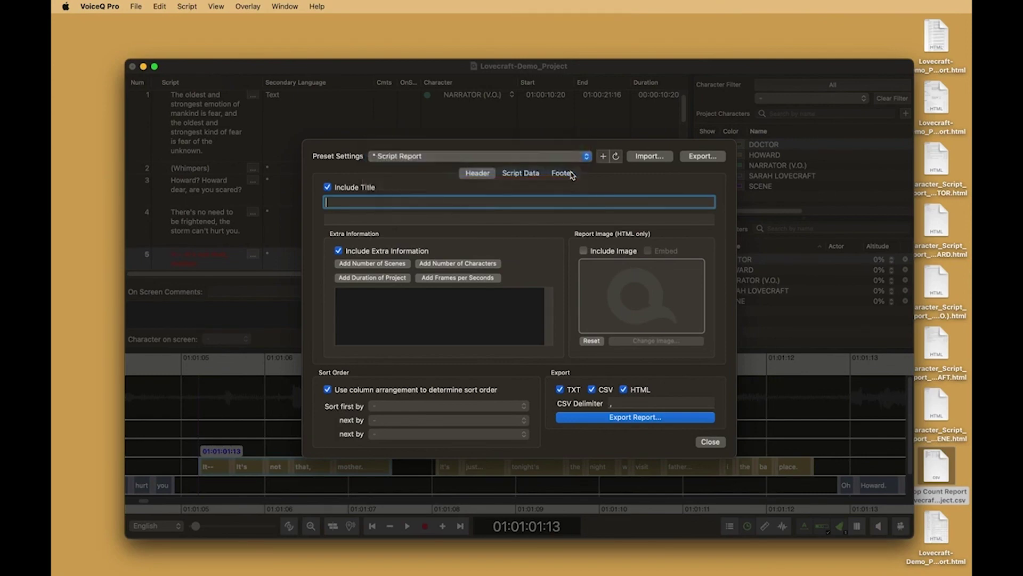
{"action": "left_click", "coordinate": [705, 443]}
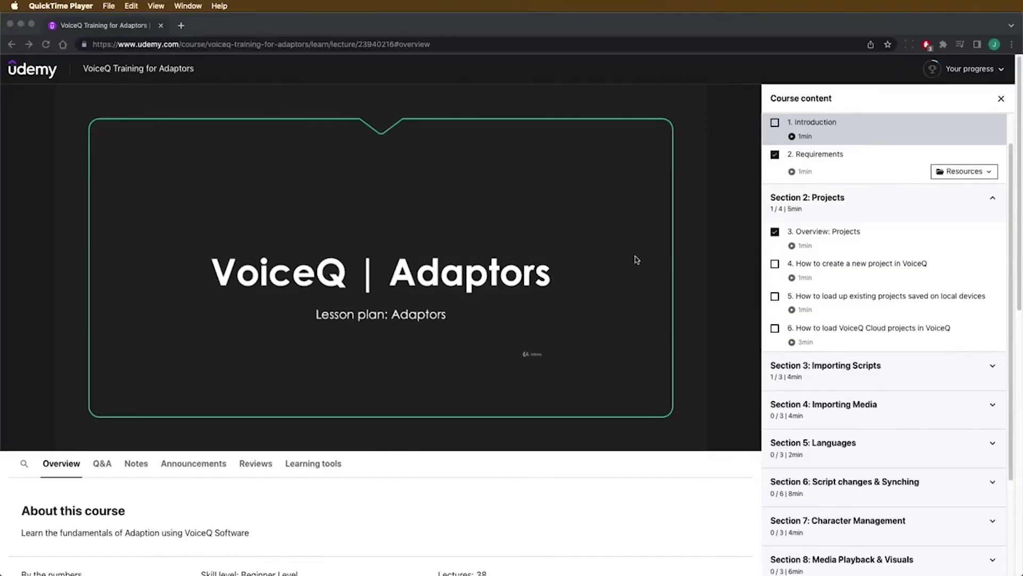
Expand Sections 3–6 (Importing Scripts, Importing Media, Languages, Script changes & Synching) in Udemy's course content
{"action": "left_click", "coordinate": [608, 374]}
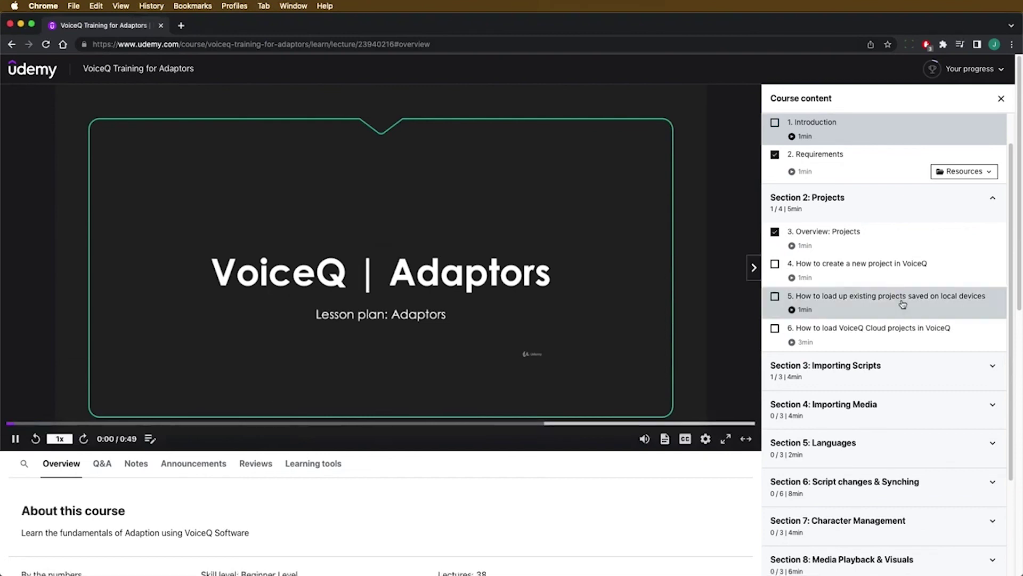
{"action": "scroll", "coordinate": [902, 309], "scroll_direction": "down", "scroll_amount": 3}
{"action": "left_click", "coordinate": [993, 240]}
{"action": "scroll", "coordinate": [996, 243], "scroll_direction": "down", "scroll_amount": 2}
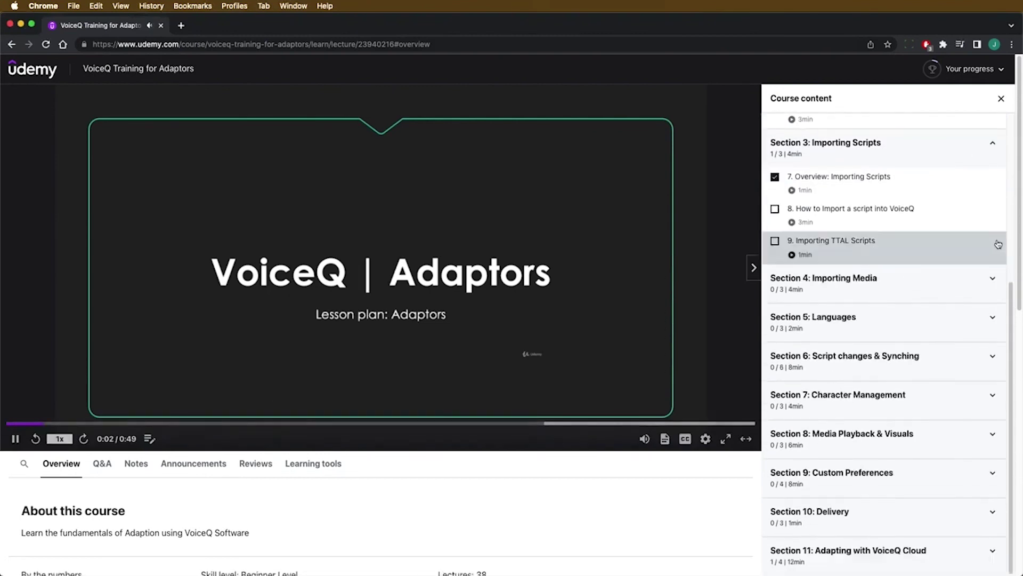
{"action": "left_click", "coordinate": [992, 280]}
{"action": "scroll", "coordinate": [994, 282], "scroll_direction": "down", "scroll_amount": 2}
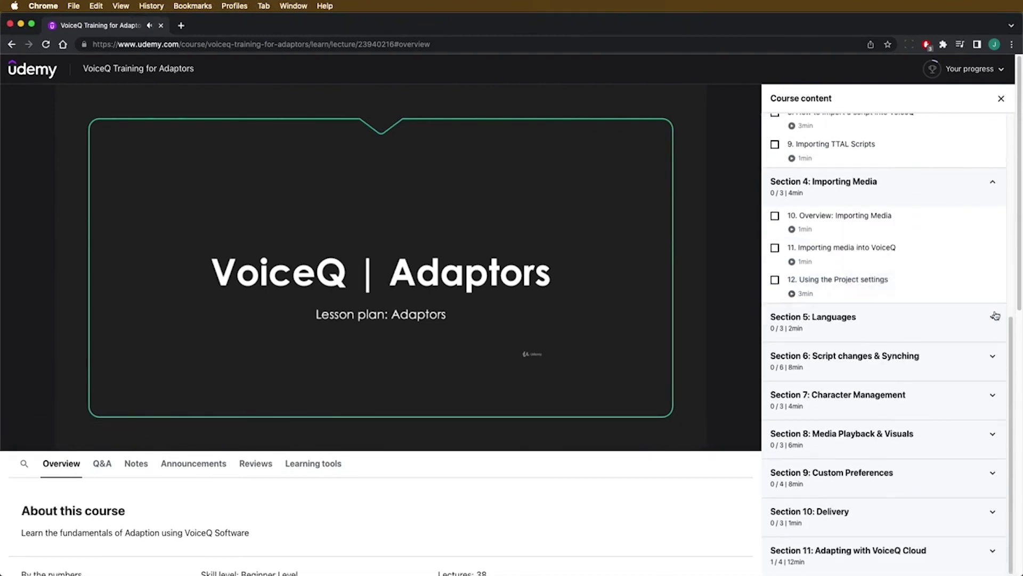
{"action": "left_click", "coordinate": [995, 316]}
{"action": "scroll", "coordinate": [996, 327], "scroll_direction": "down", "scroll_amount": 2}
{"action": "left_click", "coordinate": [995, 357]}
{"action": "scroll", "coordinate": [980, 373], "scroll_direction": "down", "scroll_amount": 4}
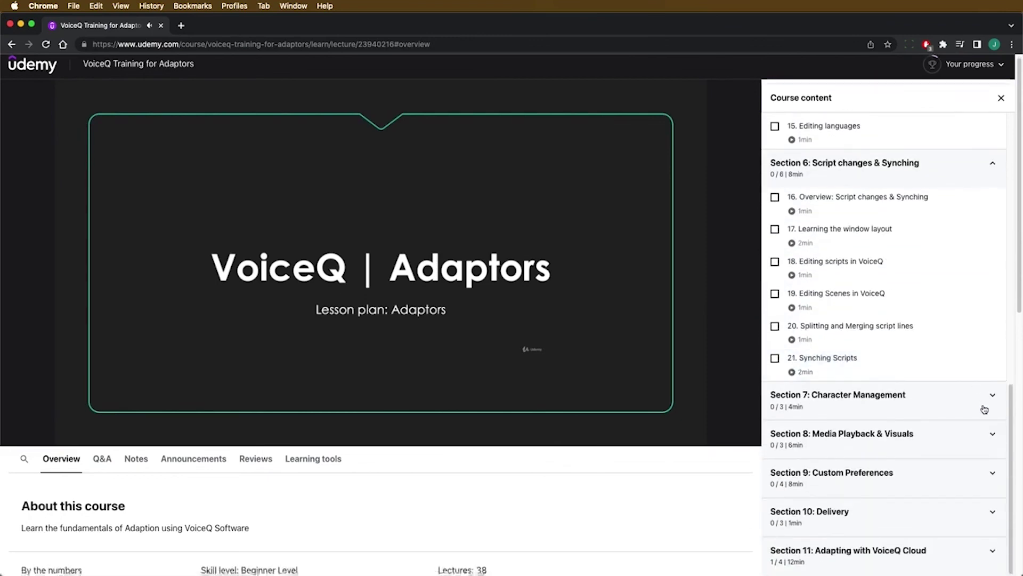
{"action": "scroll", "coordinate": [984, 409], "scroll_direction": "down", "scroll_amount": 5}
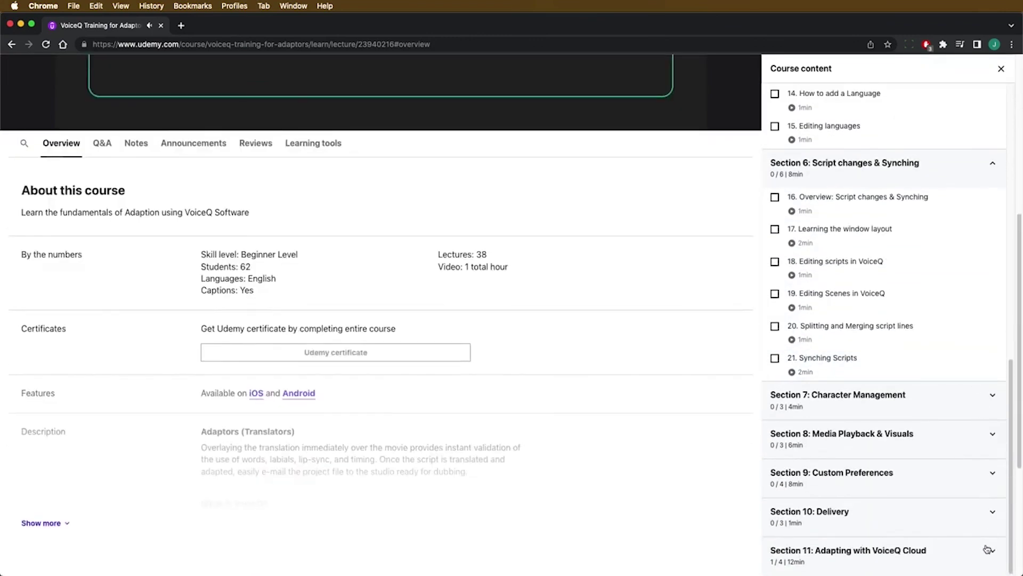
Expand the full course description with Show more and scroll through it
{"action": "left_click", "coordinate": [37, 522]}
{"action": "scroll", "coordinate": [510, 464], "scroll_direction": "down", "scroll_amount": 10}
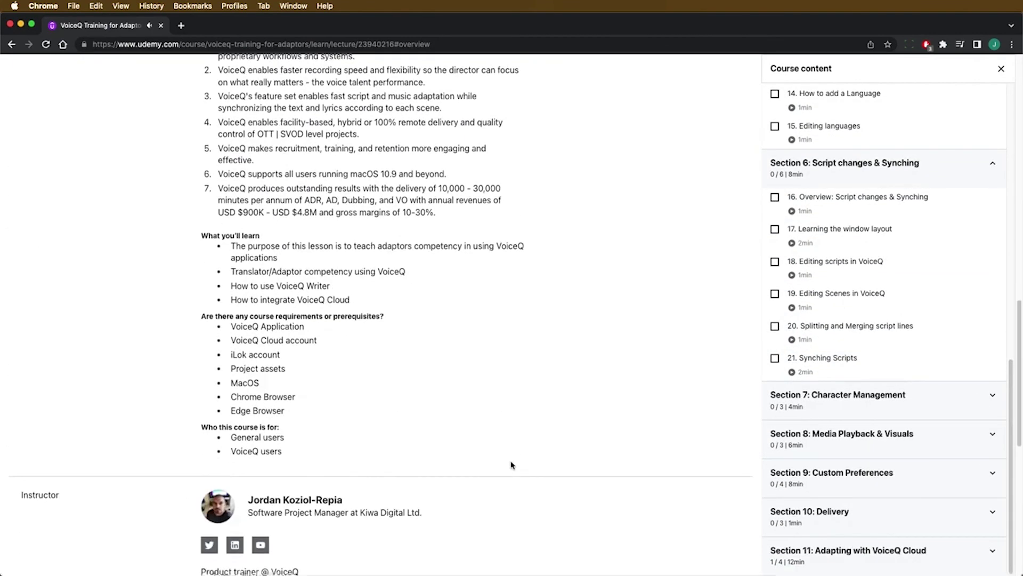
{"action": "scroll", "coordinate": [511, 465], "scroll_direction": "up", "scroll_amount": 10}
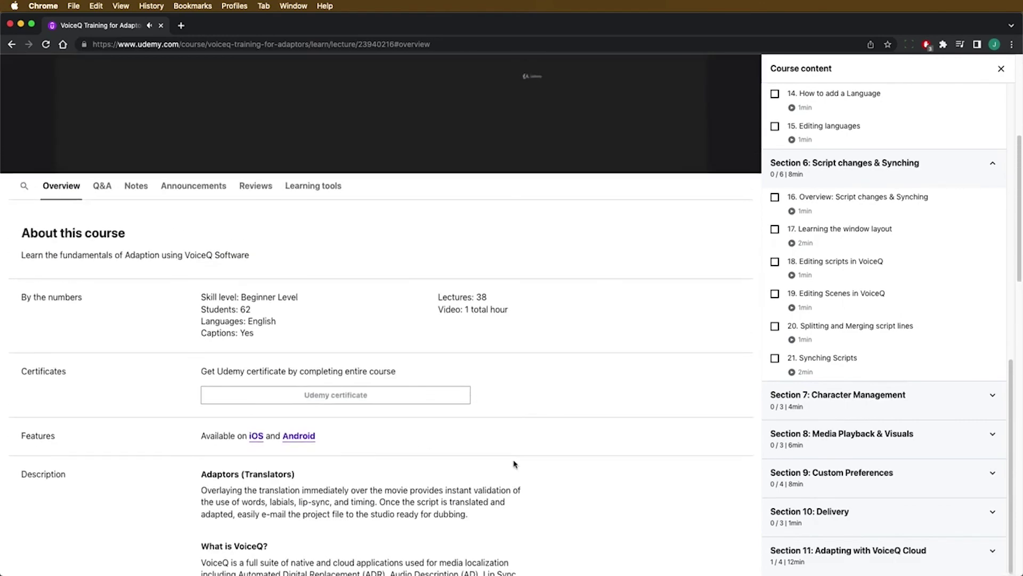
{"action": "scroll", "coordinate": [516, 462], "scroll_direction": "up", "scroll_amount": 5}
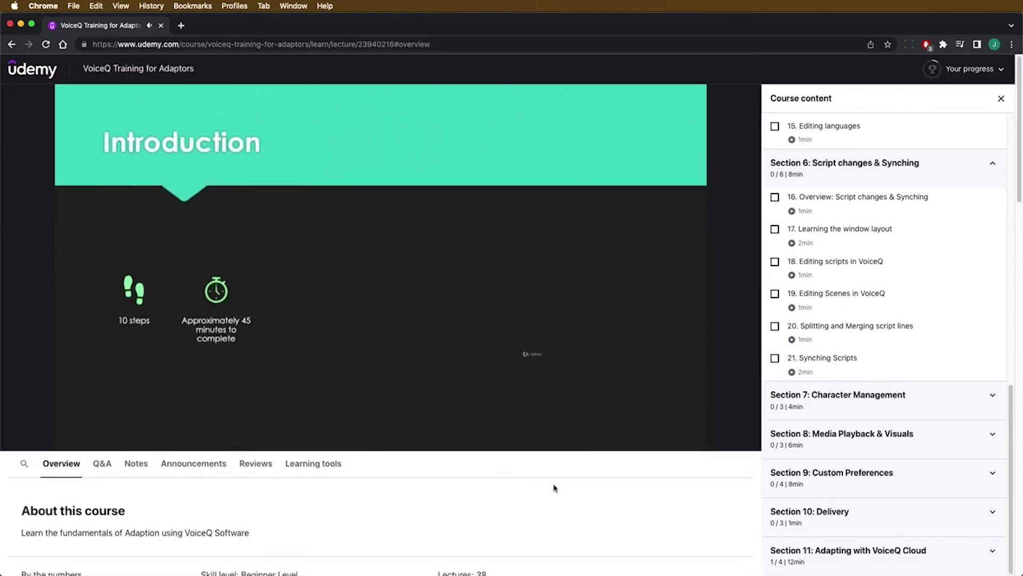